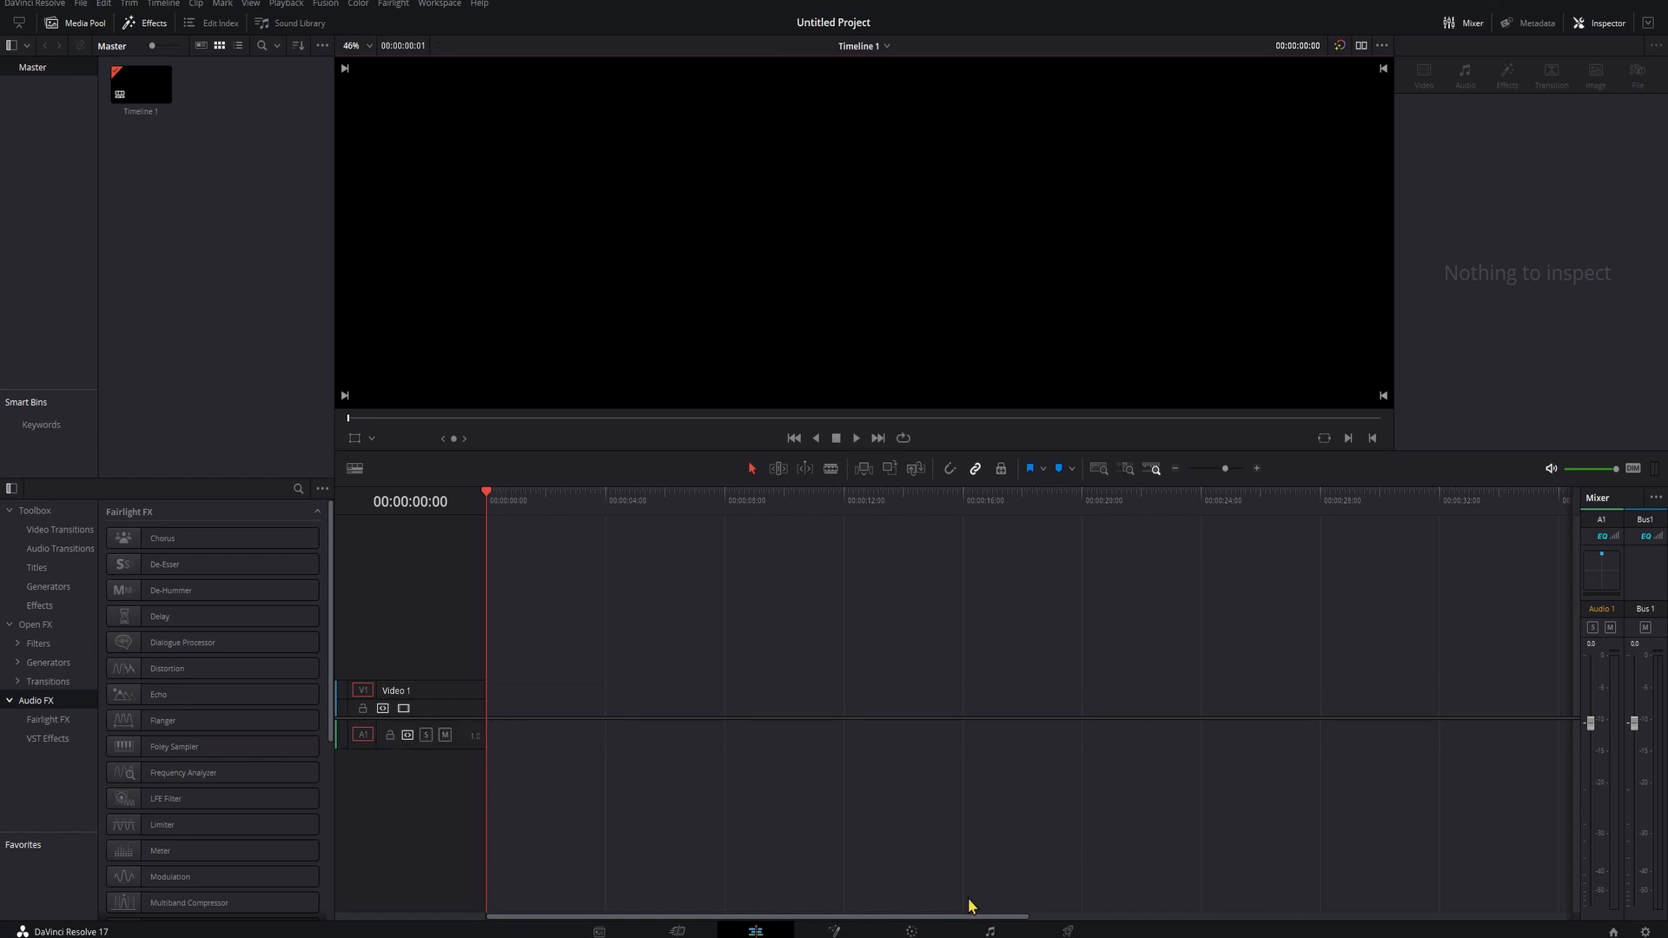
- Open the Fairlight page and patch audio input 1 (Analogue 1 + 2, Focusrite USB Audio) to the Audio 1 track
{"action": "left_click", "coordinate": [985, 931]}
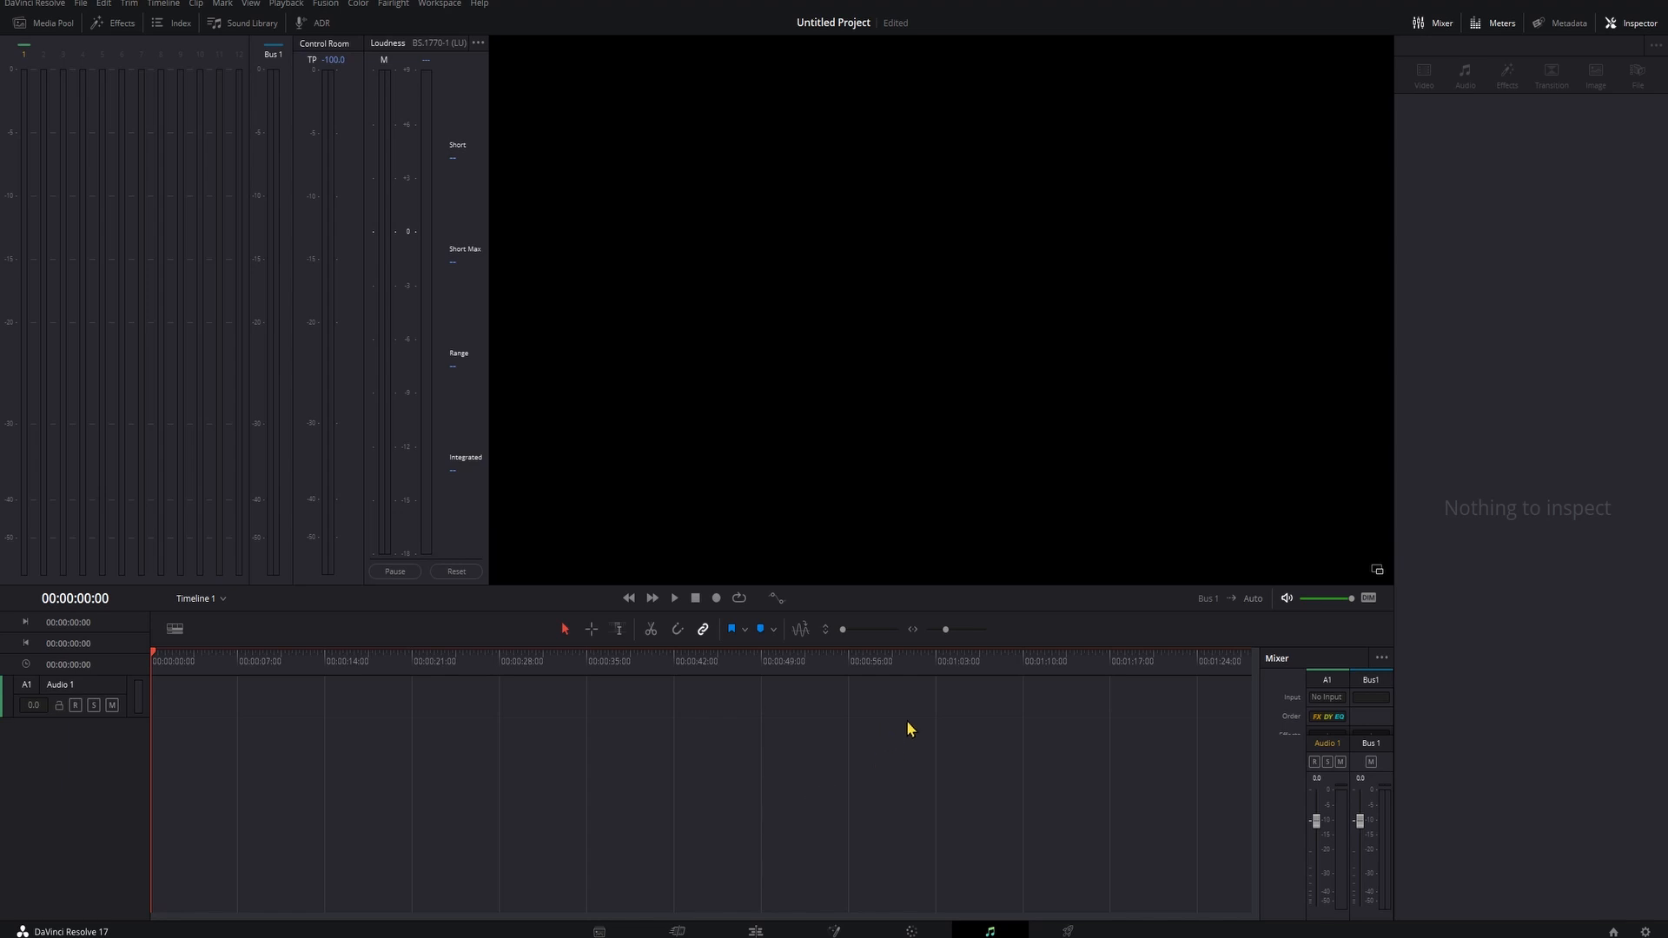
{"action": "left_click", "coordinate": [1326, 697]}
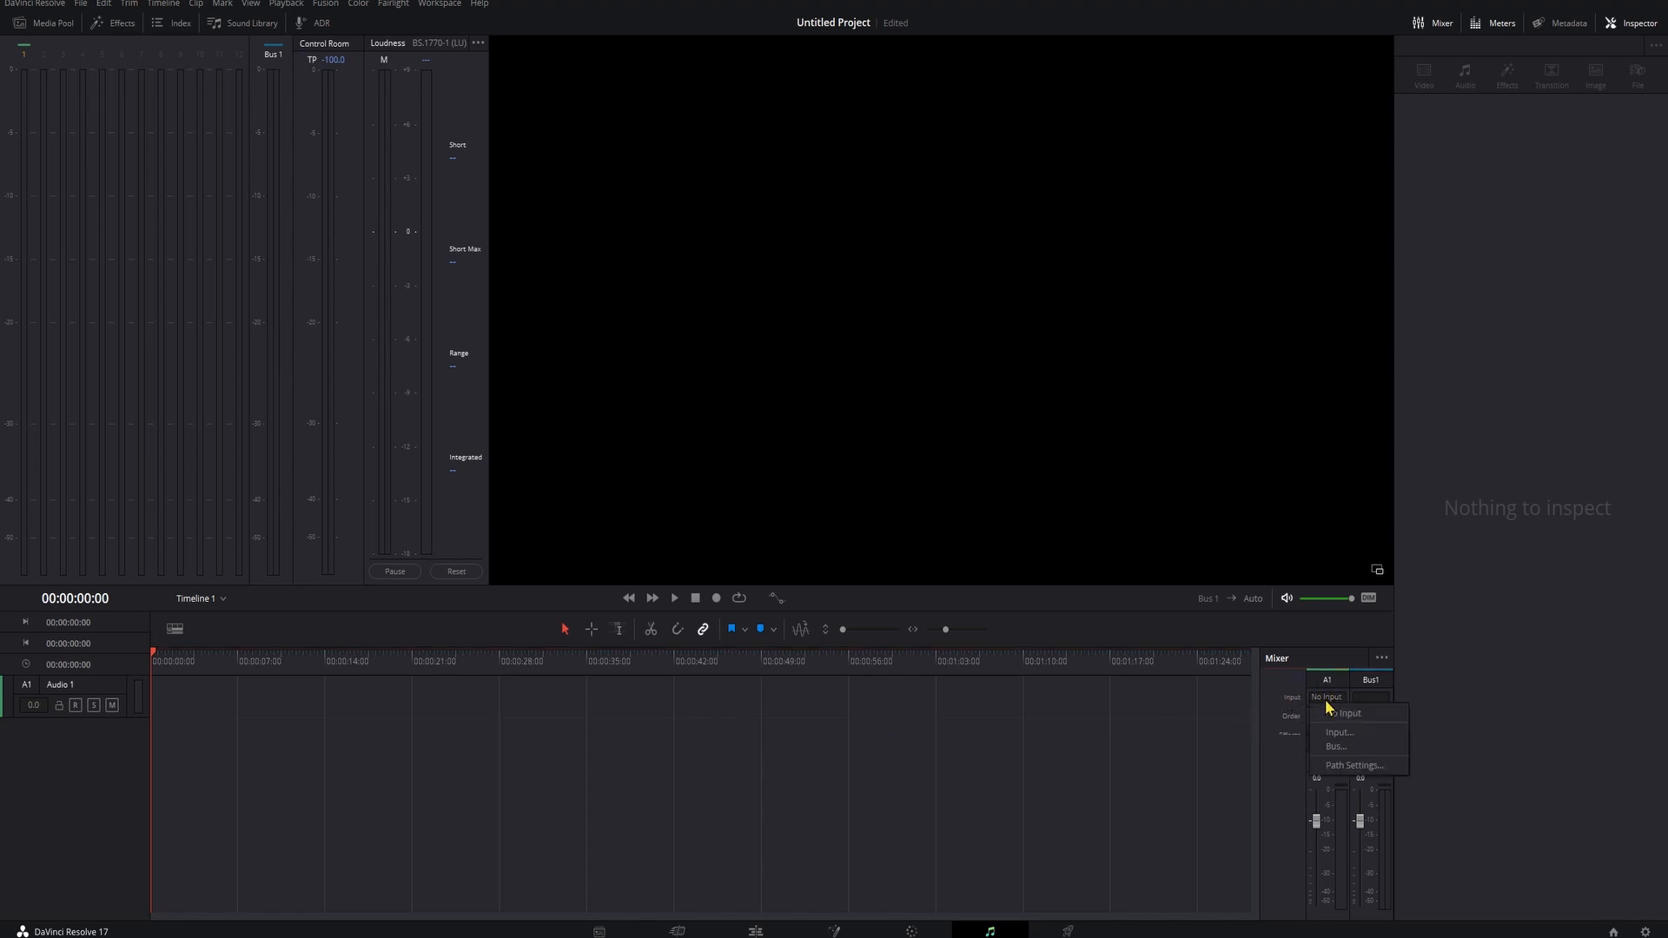
{"action": "left_click", "coordinate": [1374, 737]}
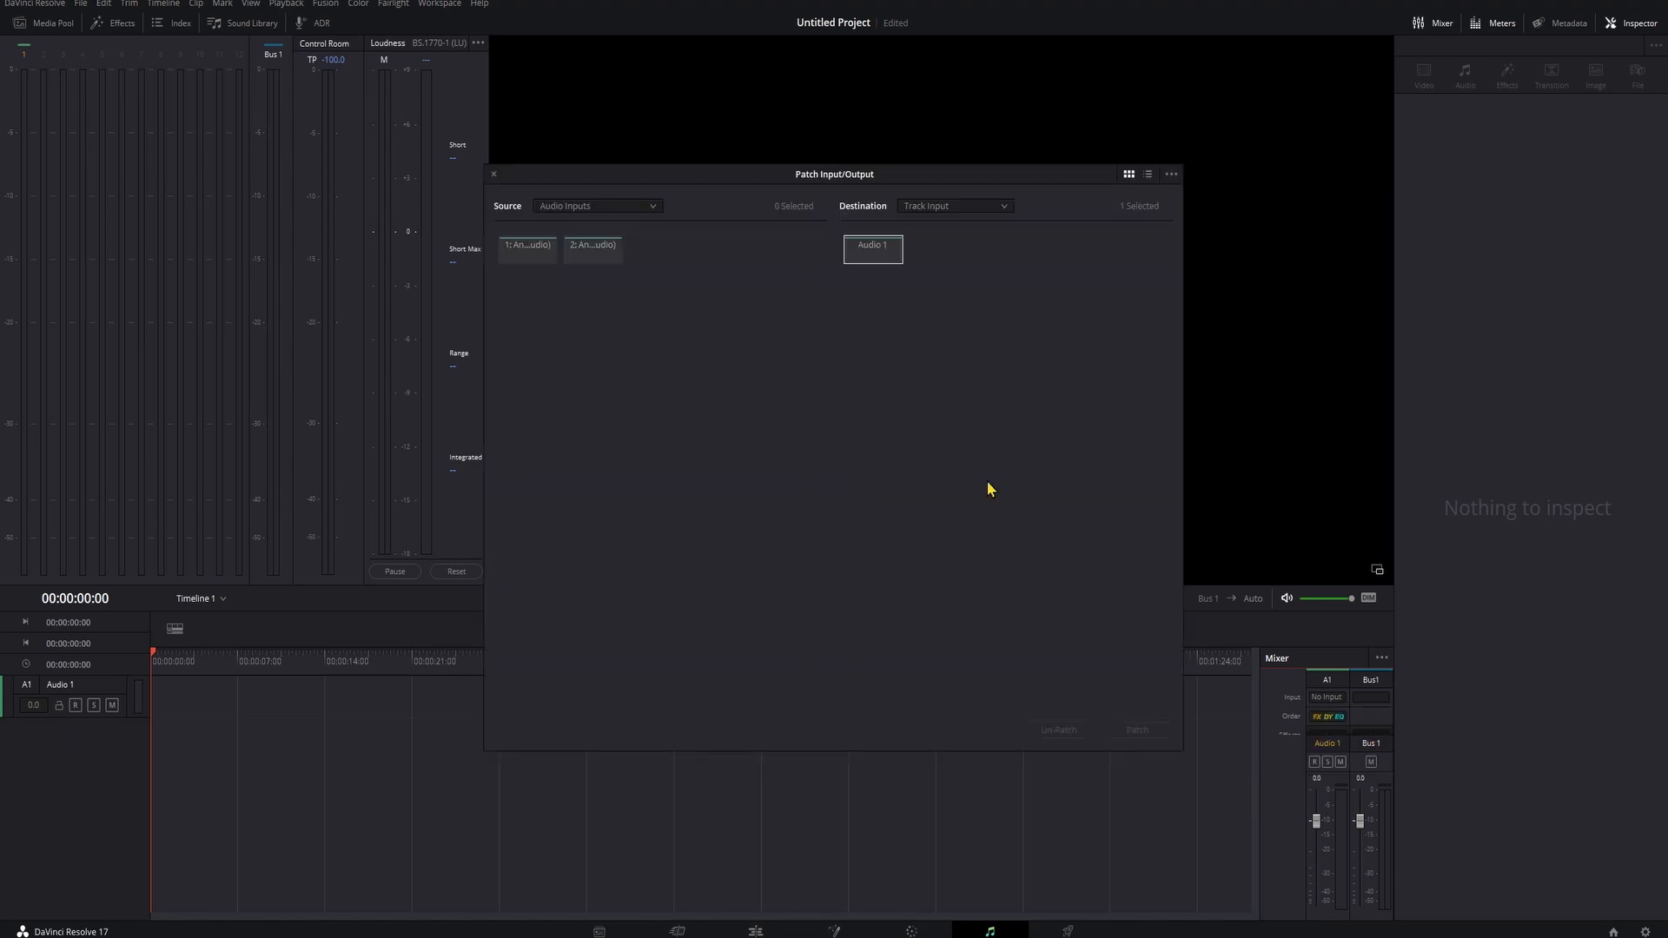
{"action": "left_click", "coordinate": [527, 249]}
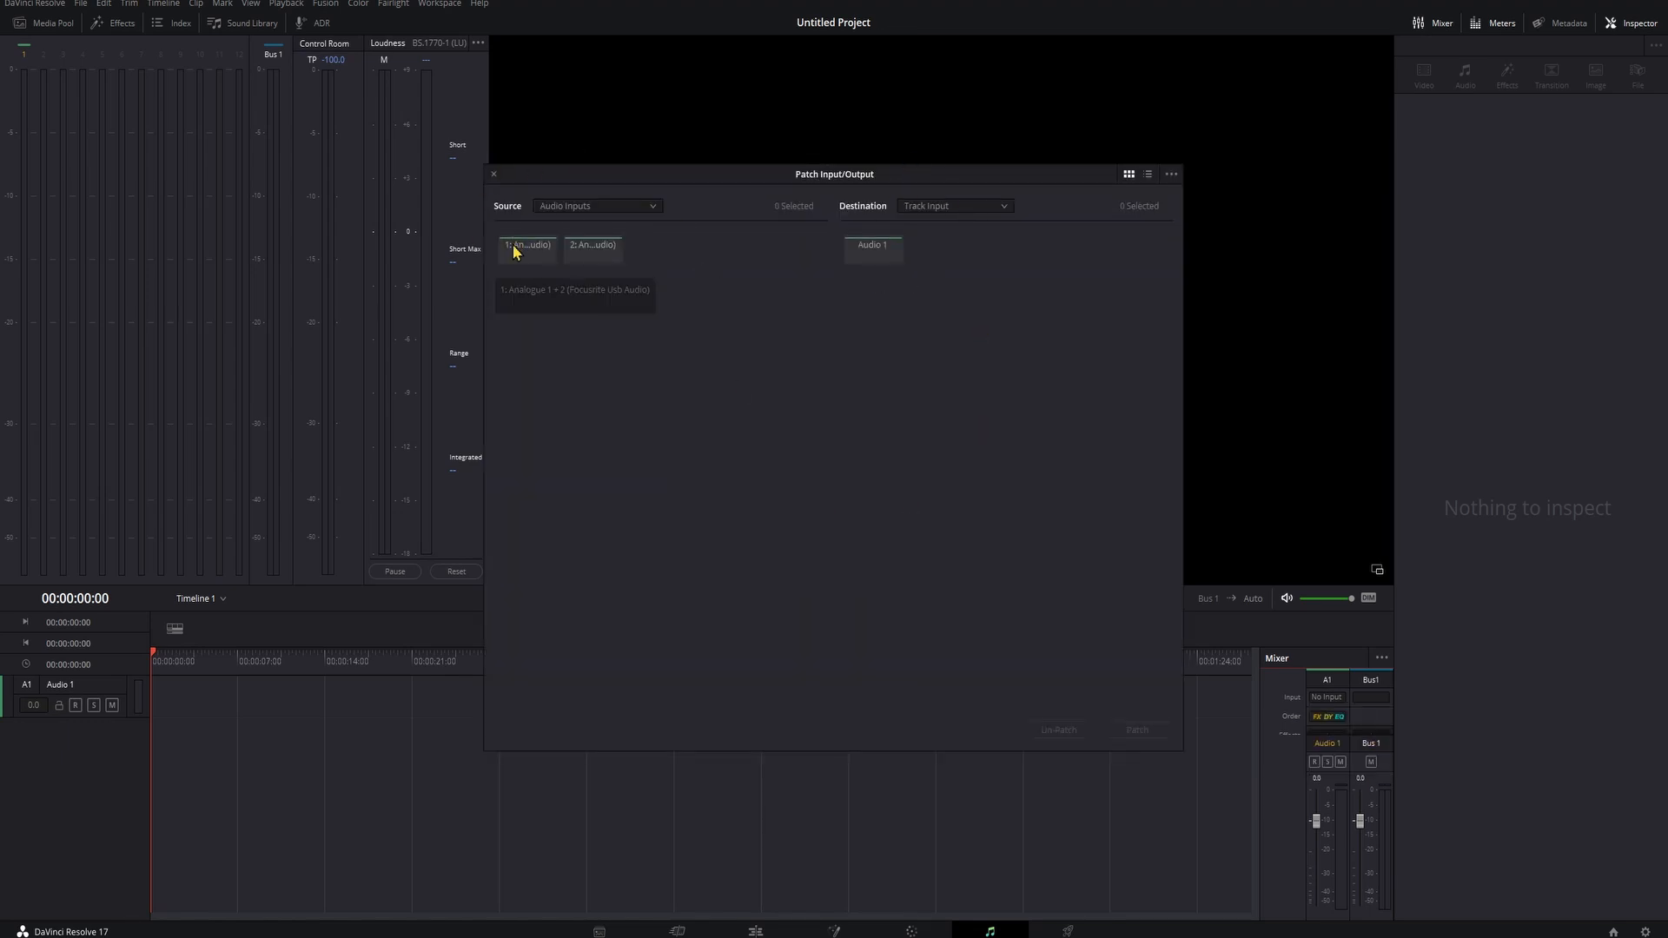
{"action": "left_click", "coordinate": [871, 252]}
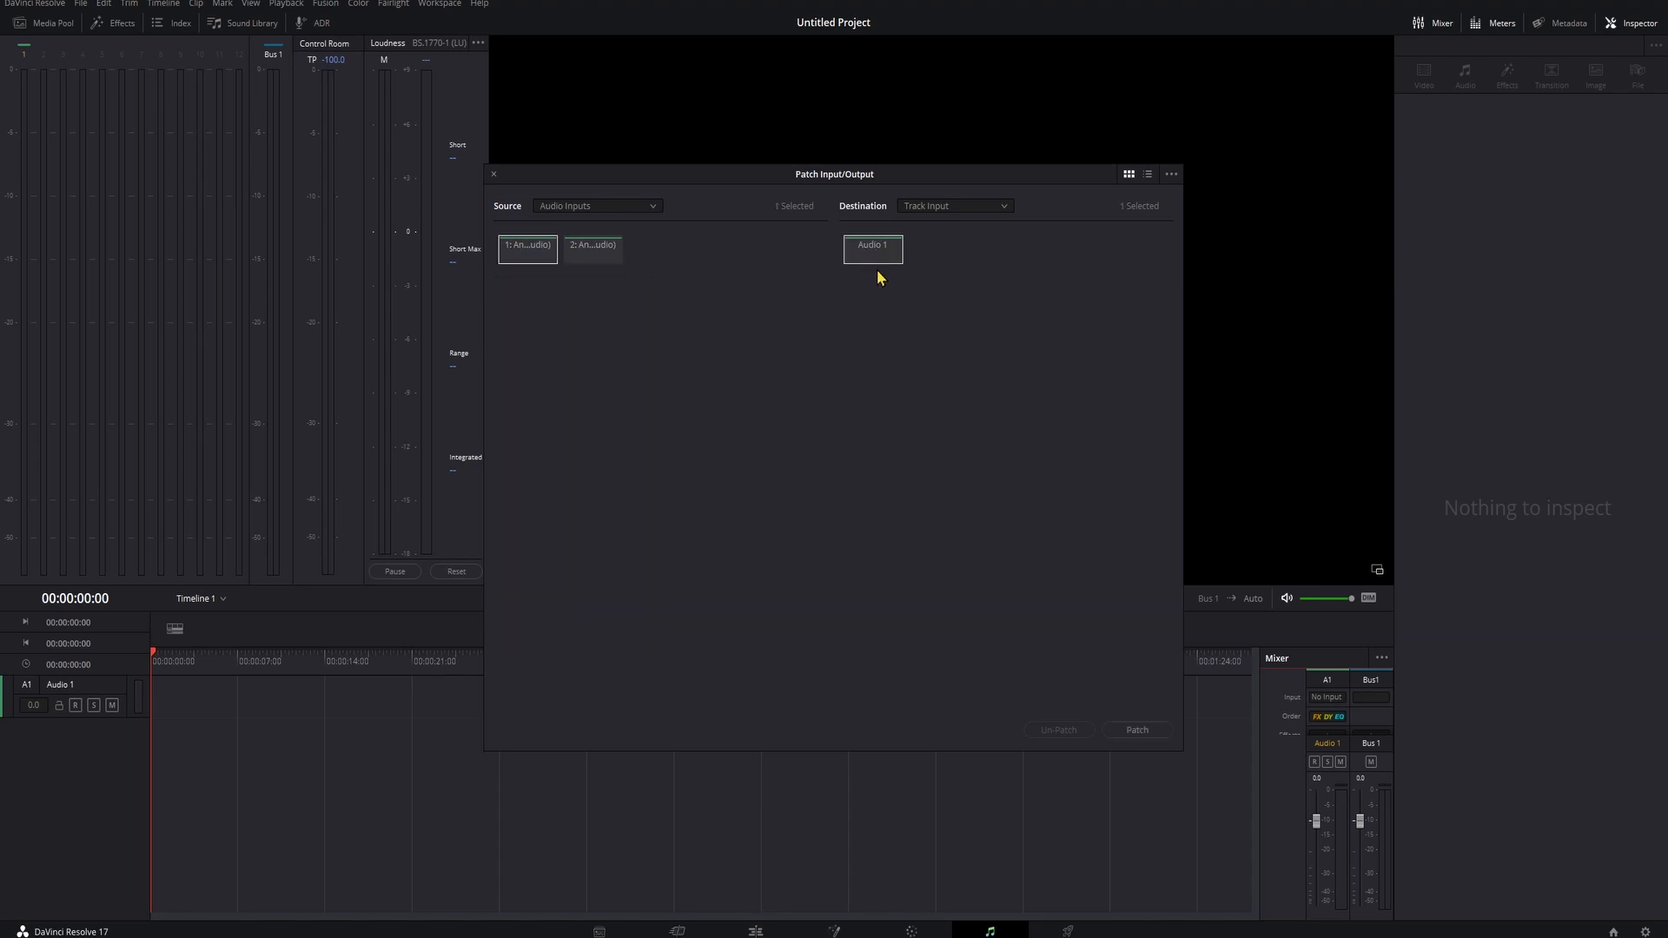
{"action": "left_click", "coordinate": [1137, 729]}
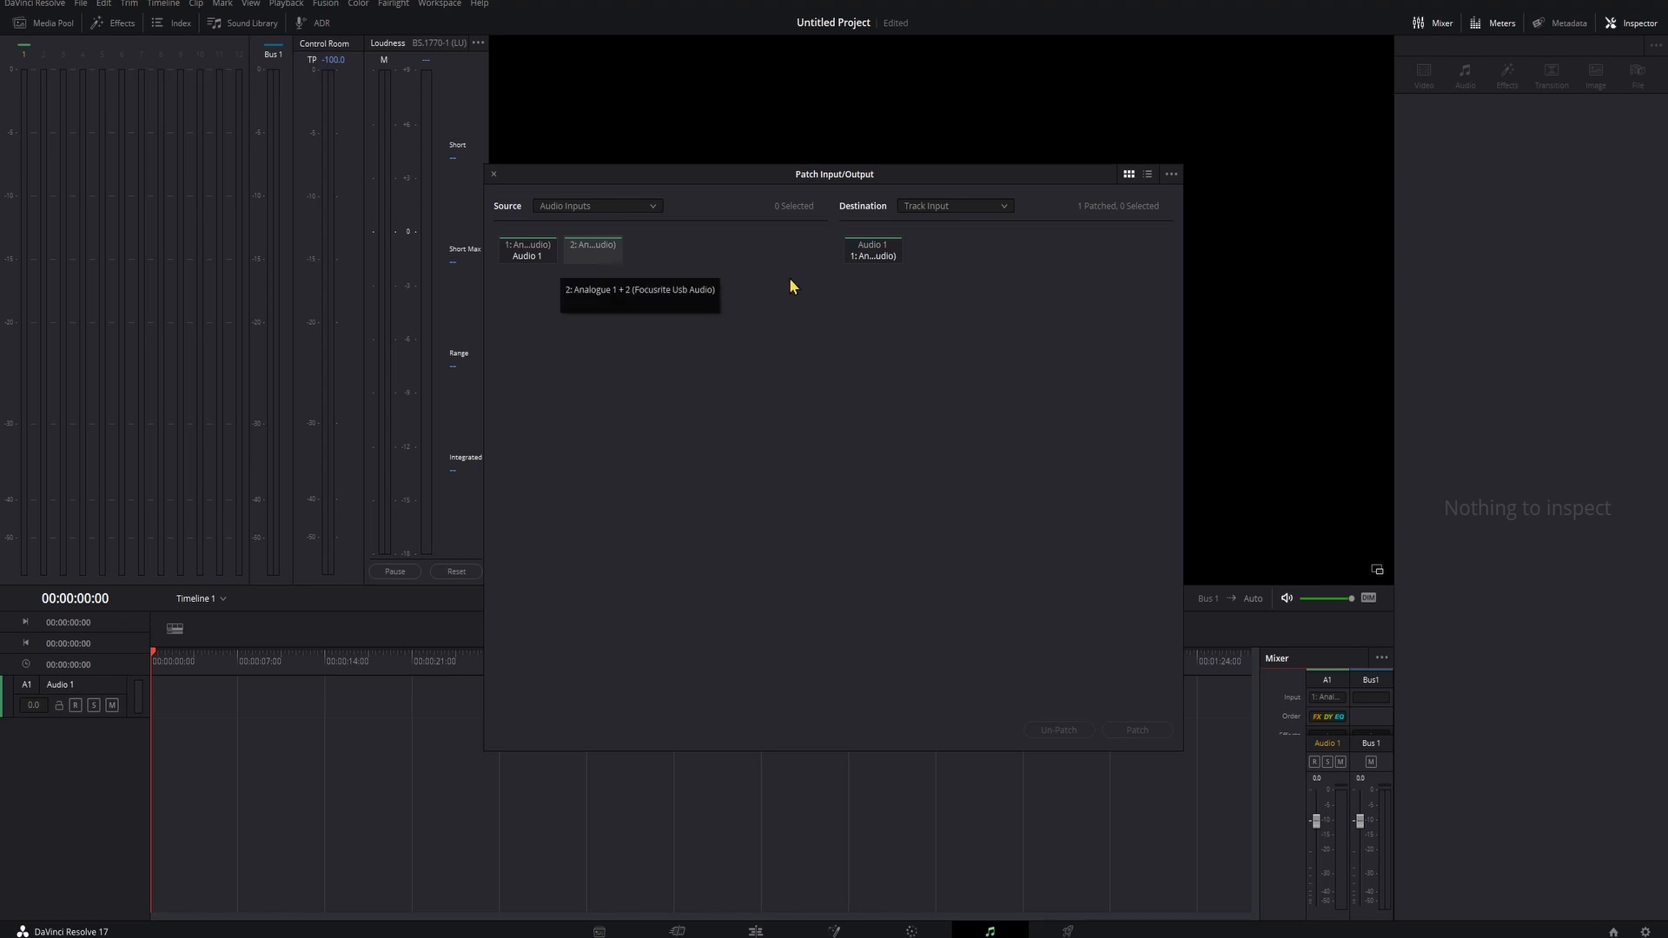
{"action": "left_click", "coordinate": [493, 173]}
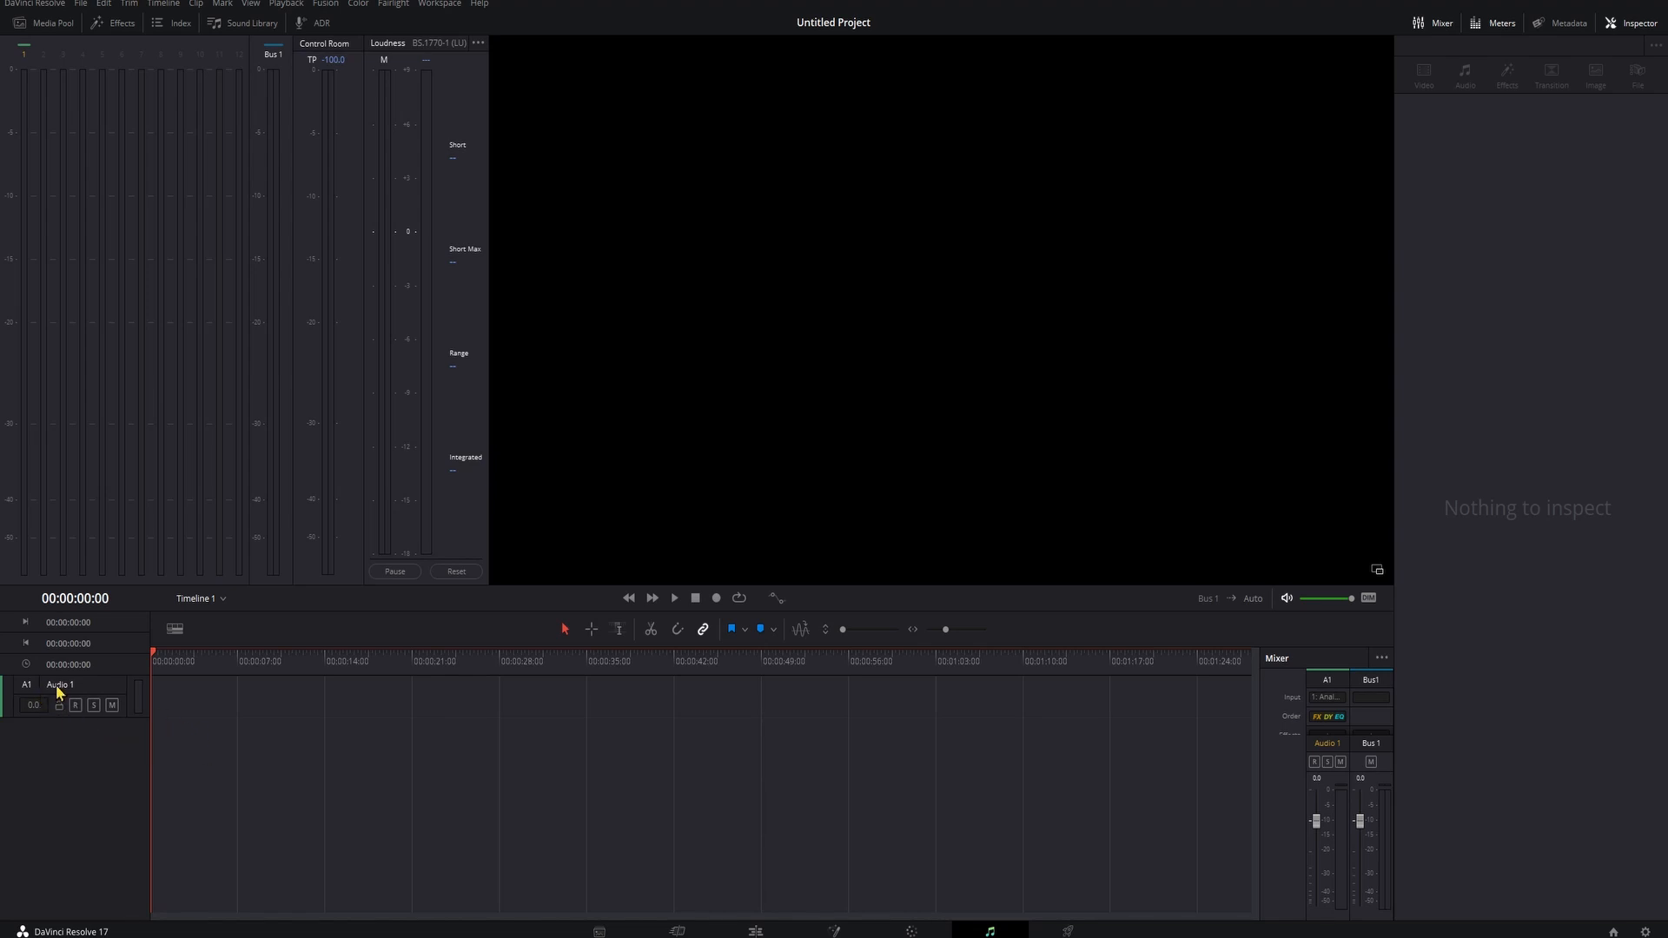
- Arm the Audio 1 track for recording and record a voice take of about 2 minutes 40 seconds
{"action": "left_click", "coordinate": [75, 706]}
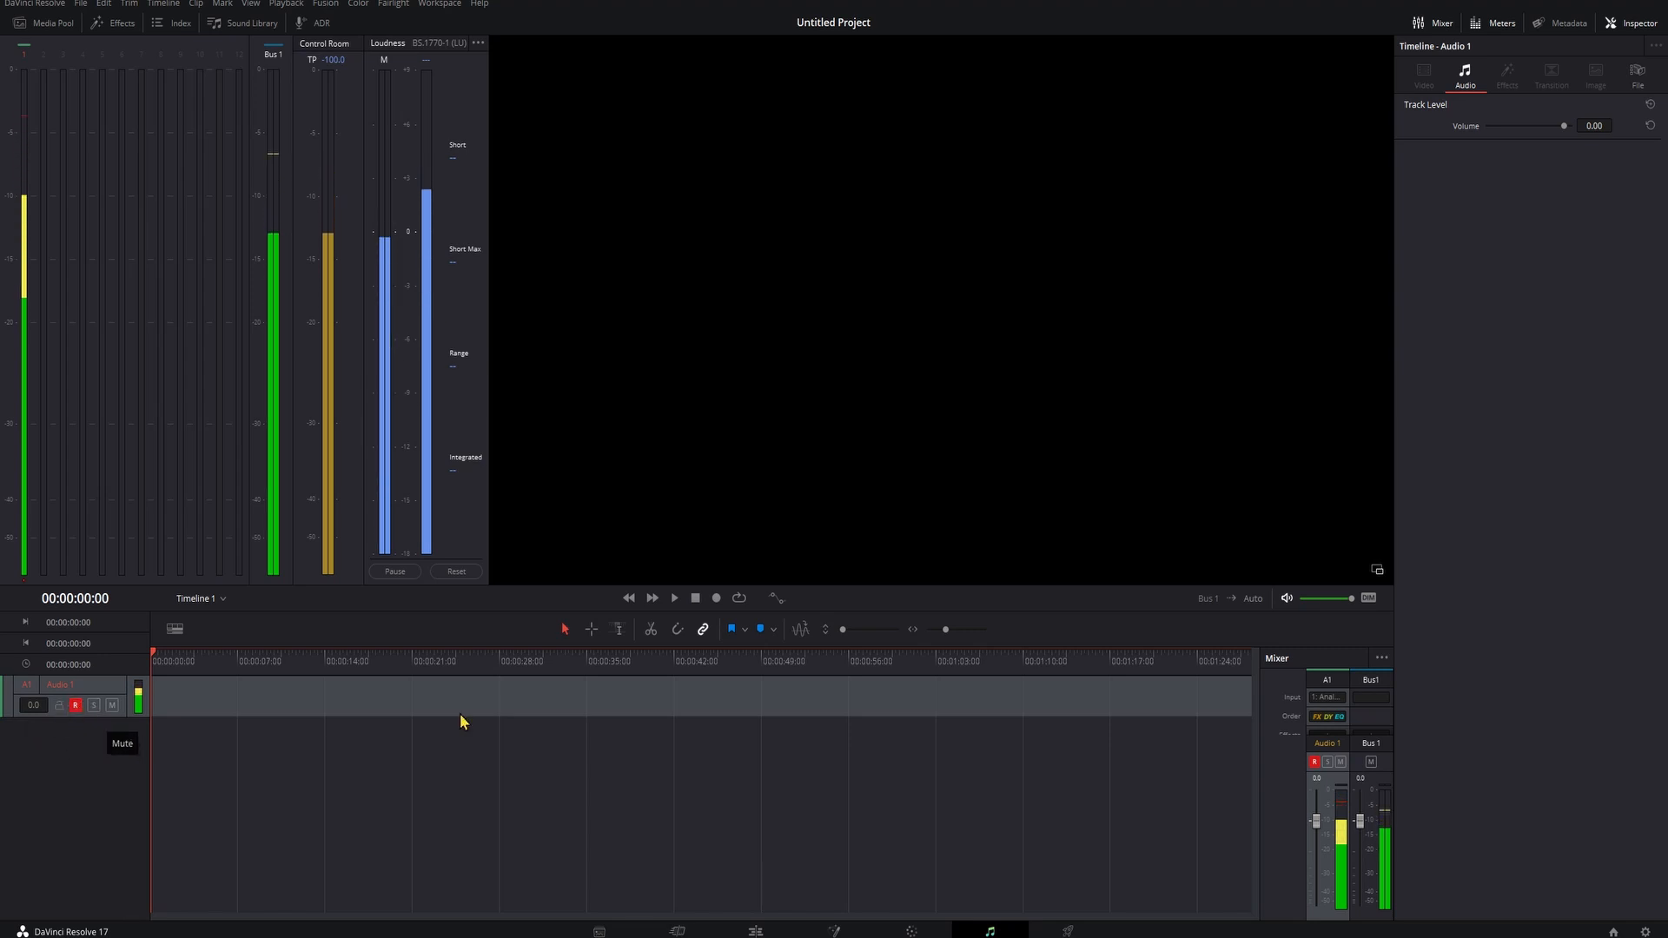
{"action": "left_click", "coordinate": [716, 599]}
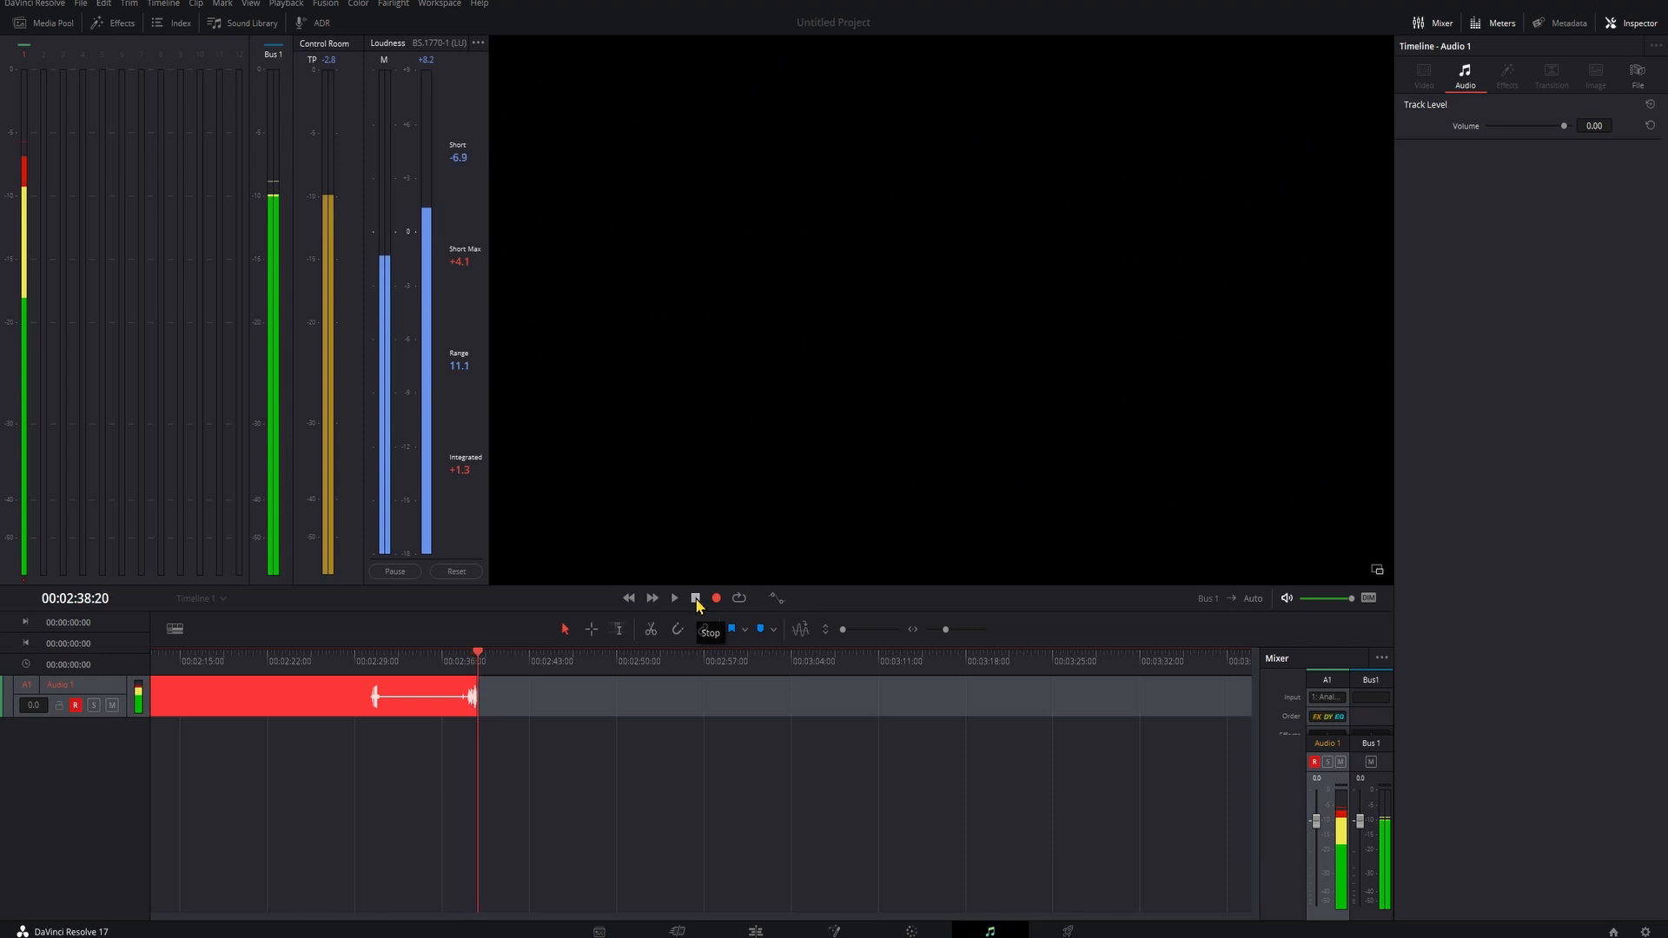
{"action": "left_click", "coordinate": [696, 599]}
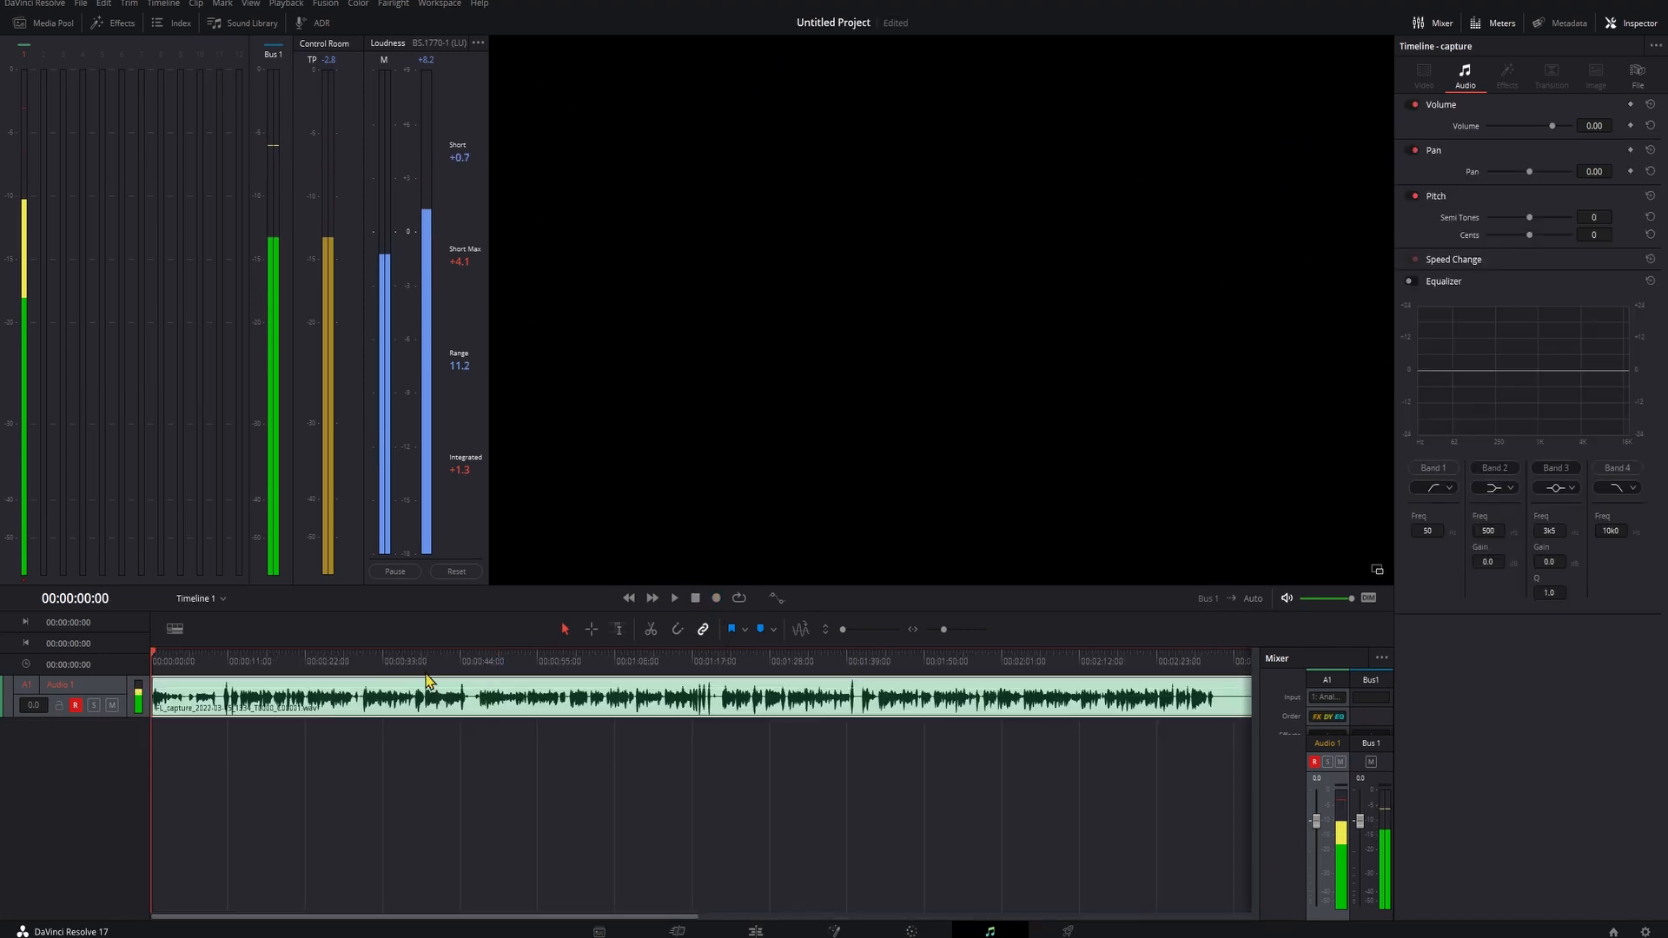
- Fit the whole recorded clip in the timeline and disarm recording on Audio 1
{"action": "left_click_drag", "start_coordinate": [385, 663], "coordinate": [131, 678]}
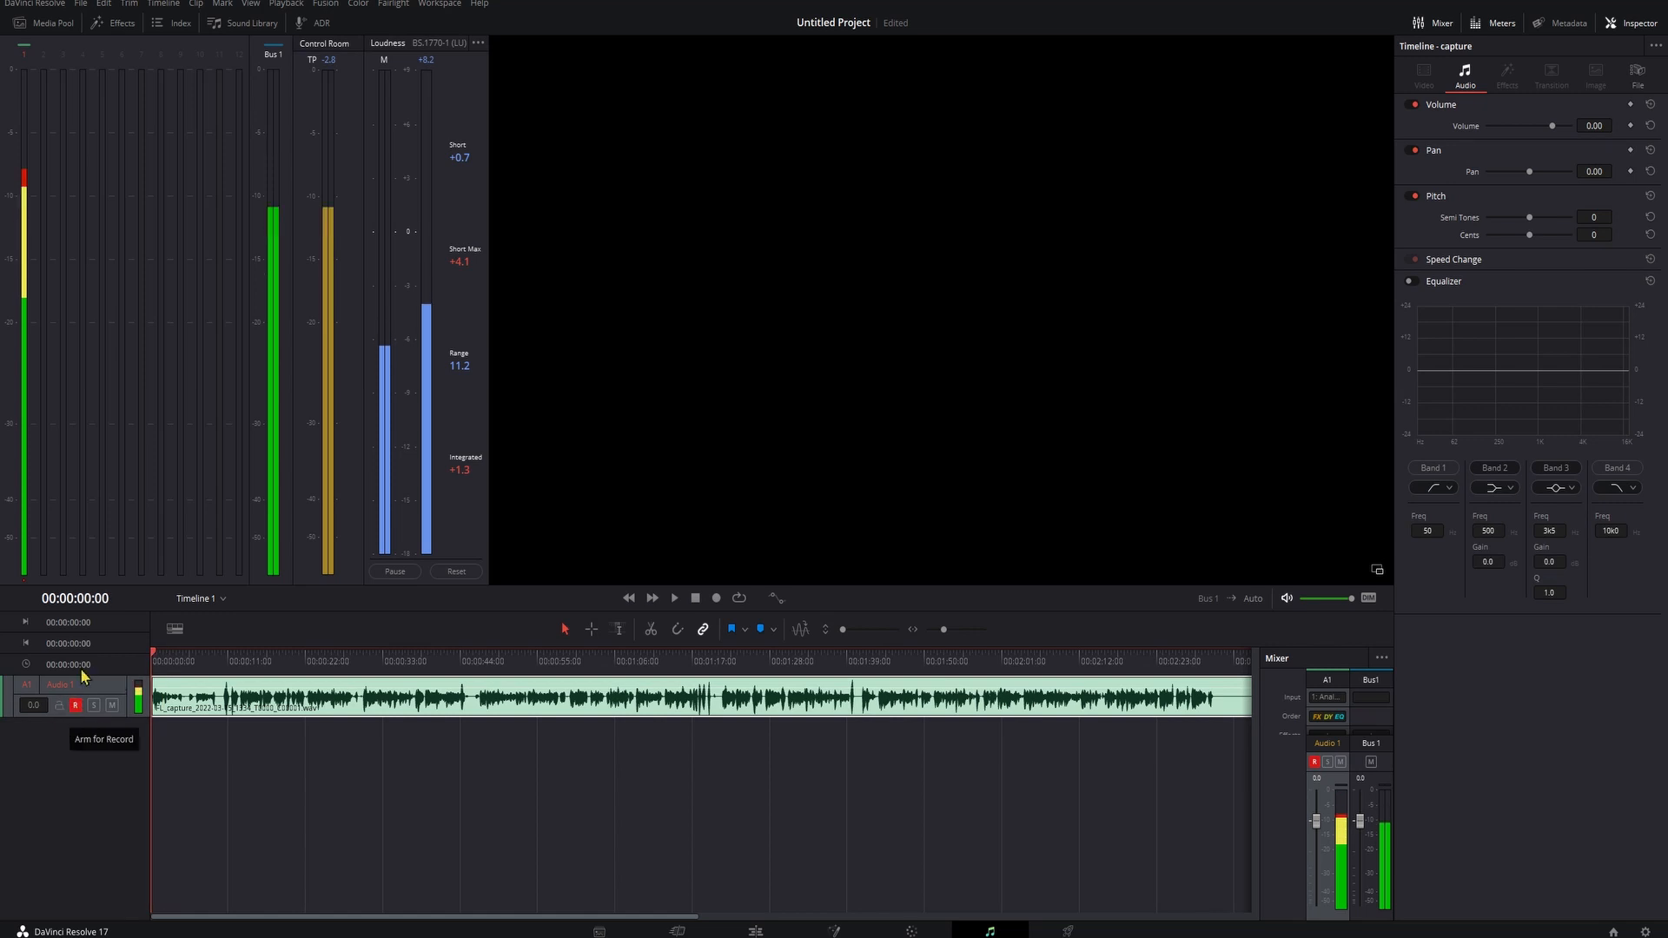
{"action": "left_click", "coordinate": [75, 705]}
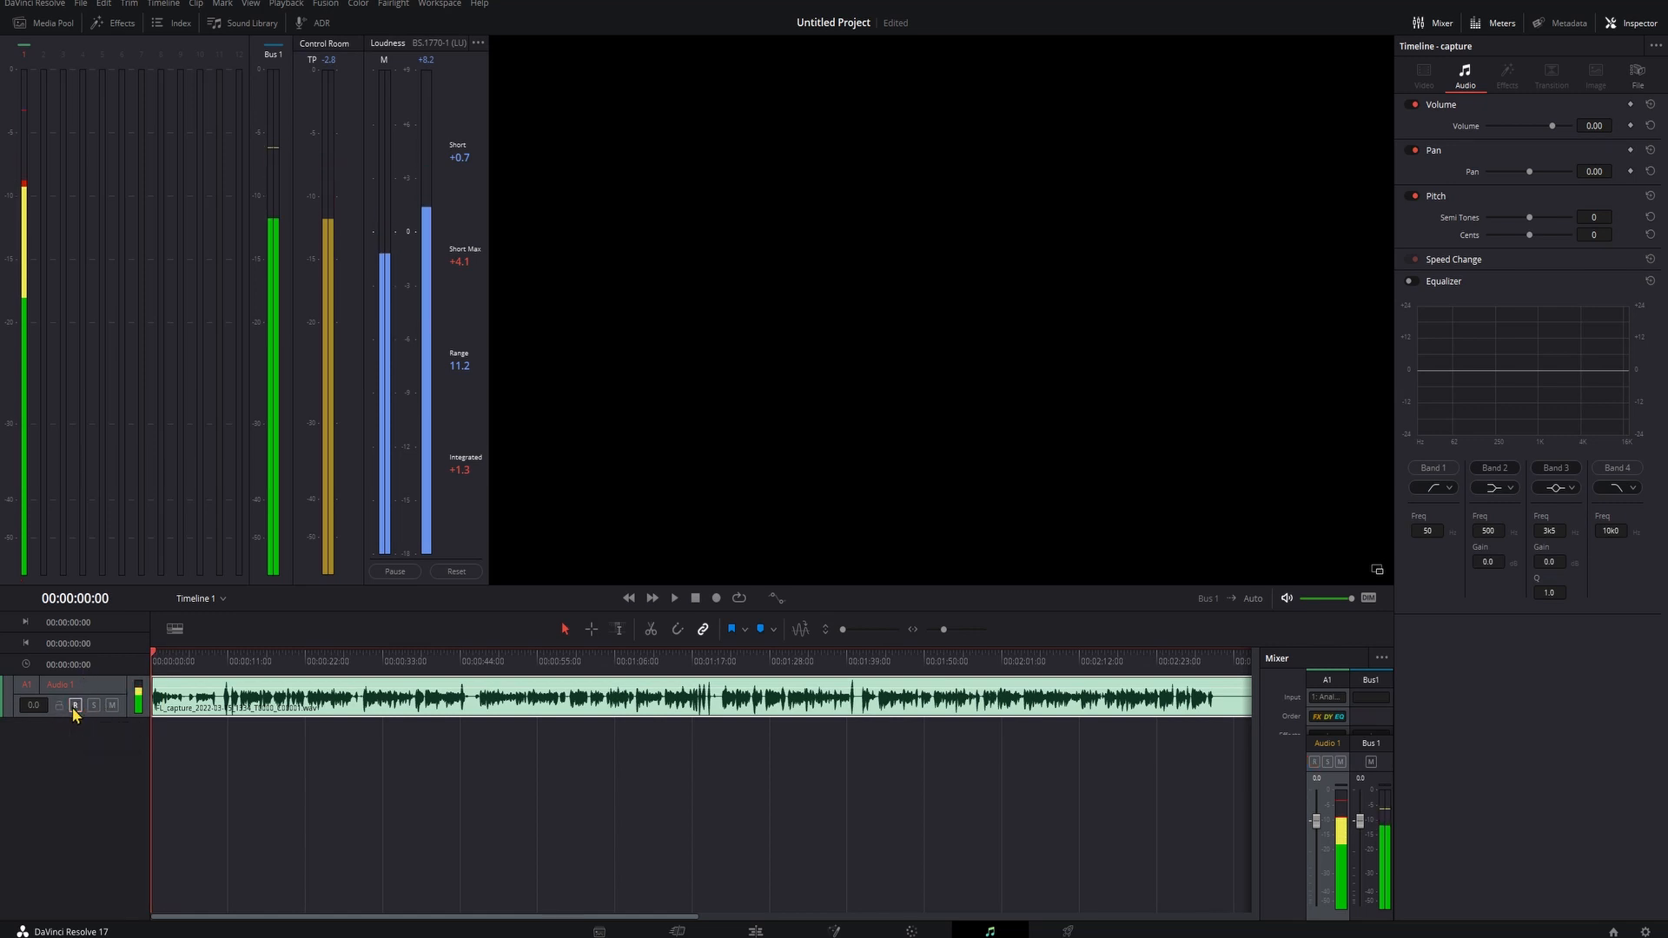
- Play back the recorded take from the start and enlarge the track height to review the waveform
{"action": "key", "text": "XF86AudioRaiseVolume"}
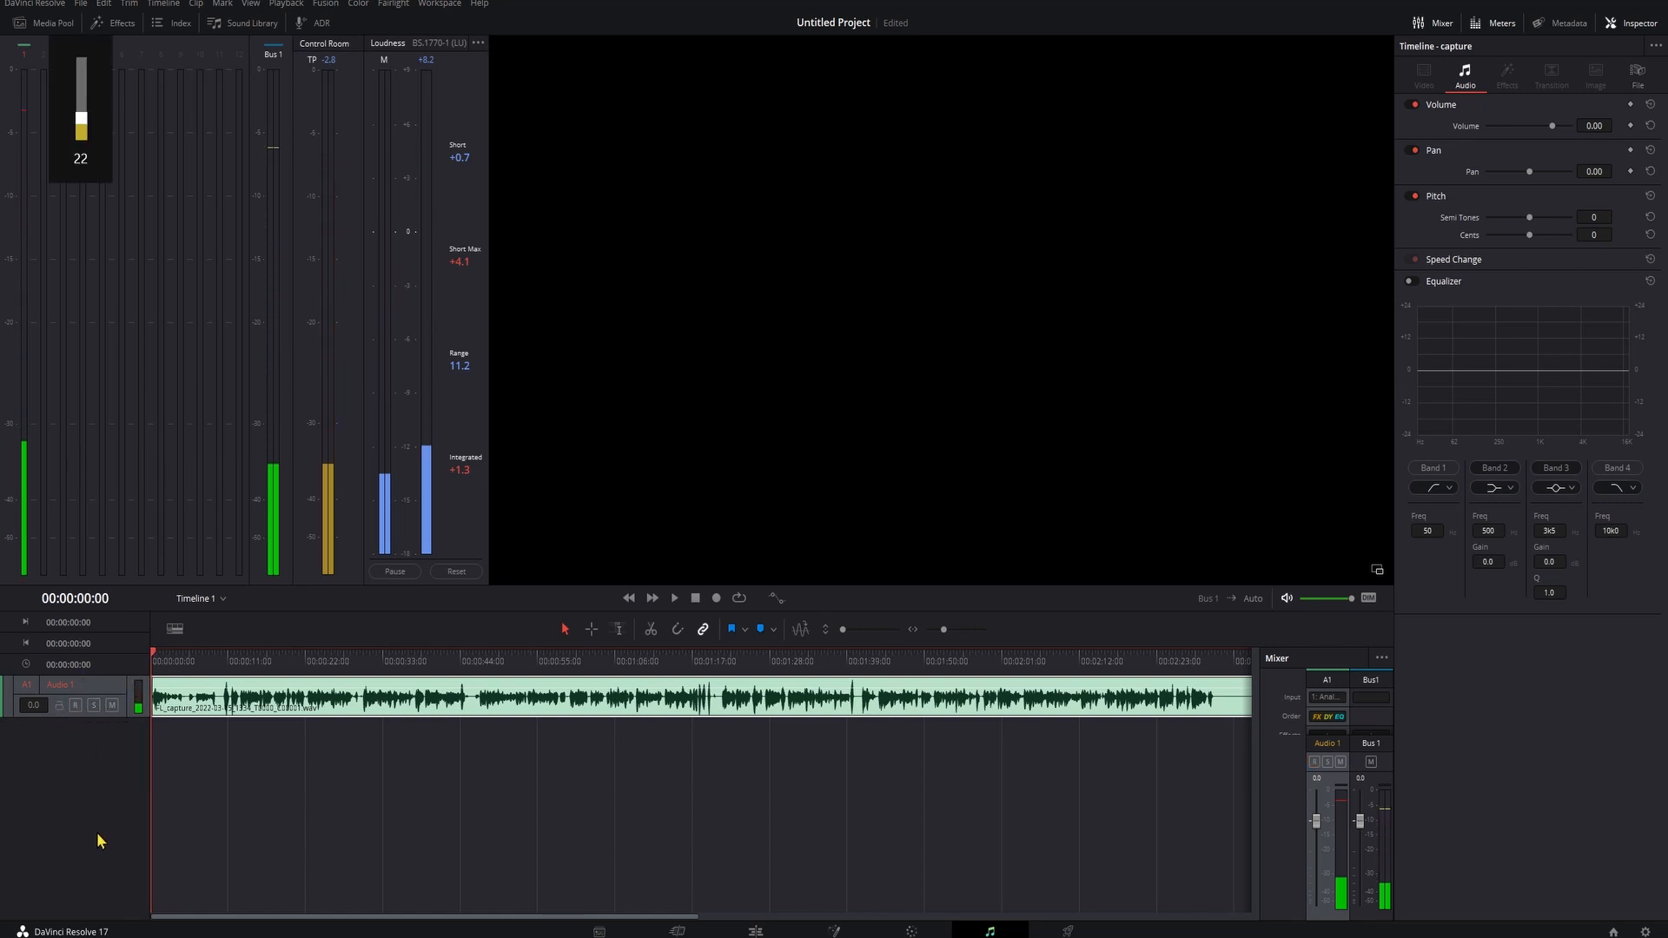
{"action": "left_click", "coordinate": [200, 658]}
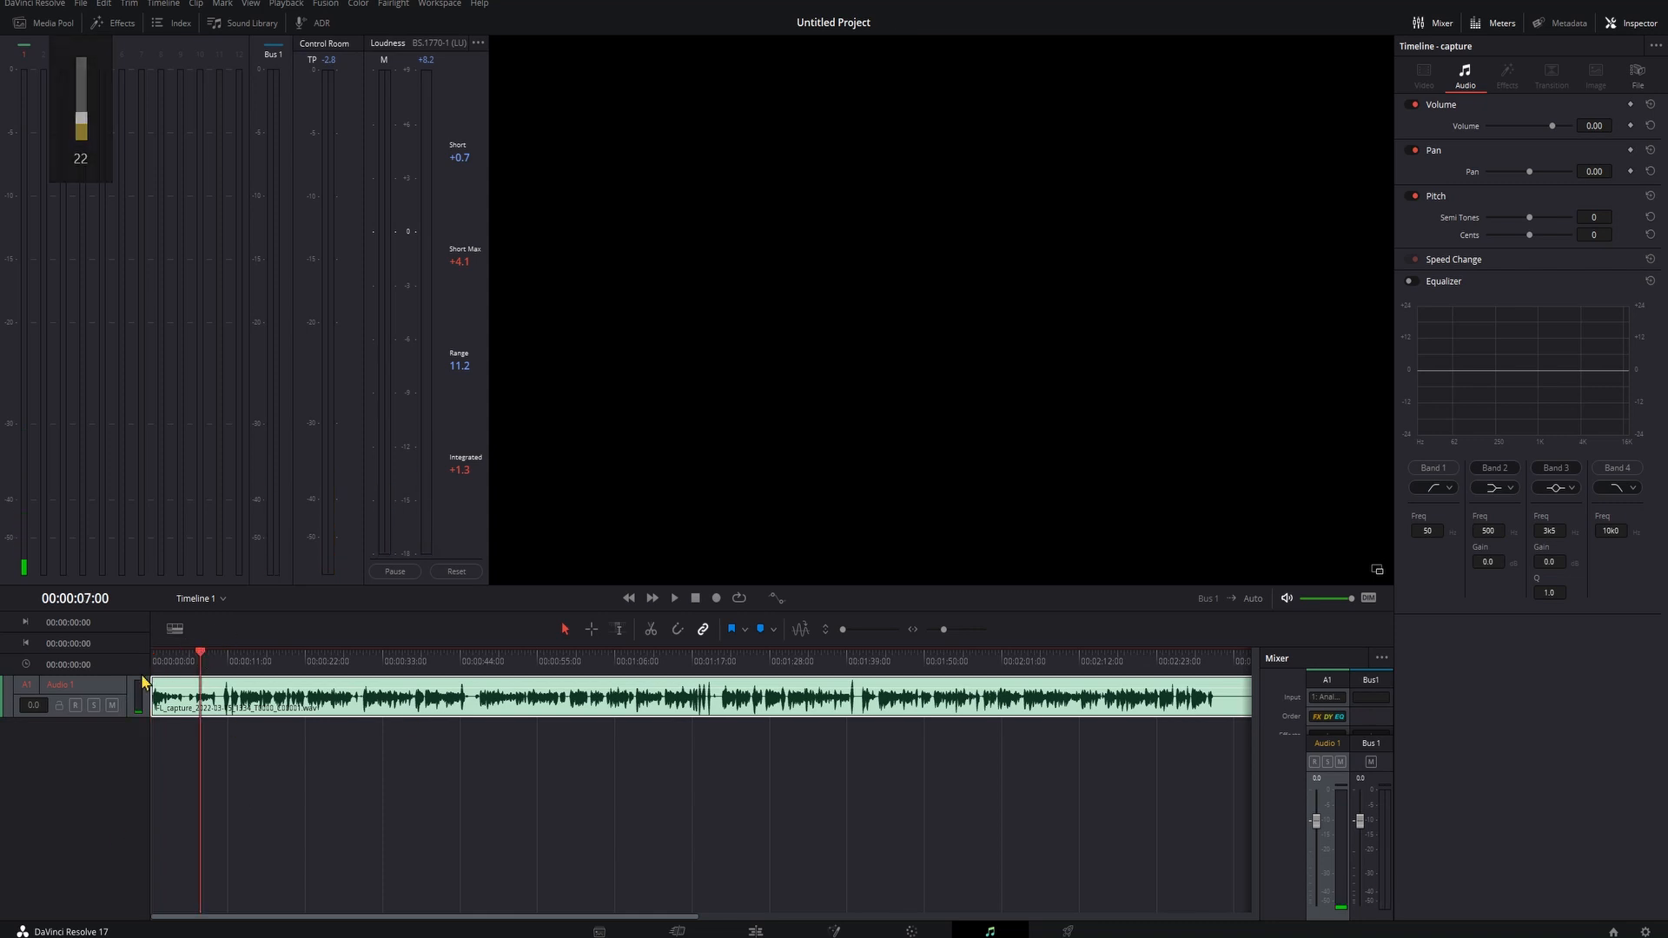
{"action": "key", "text": "space"}
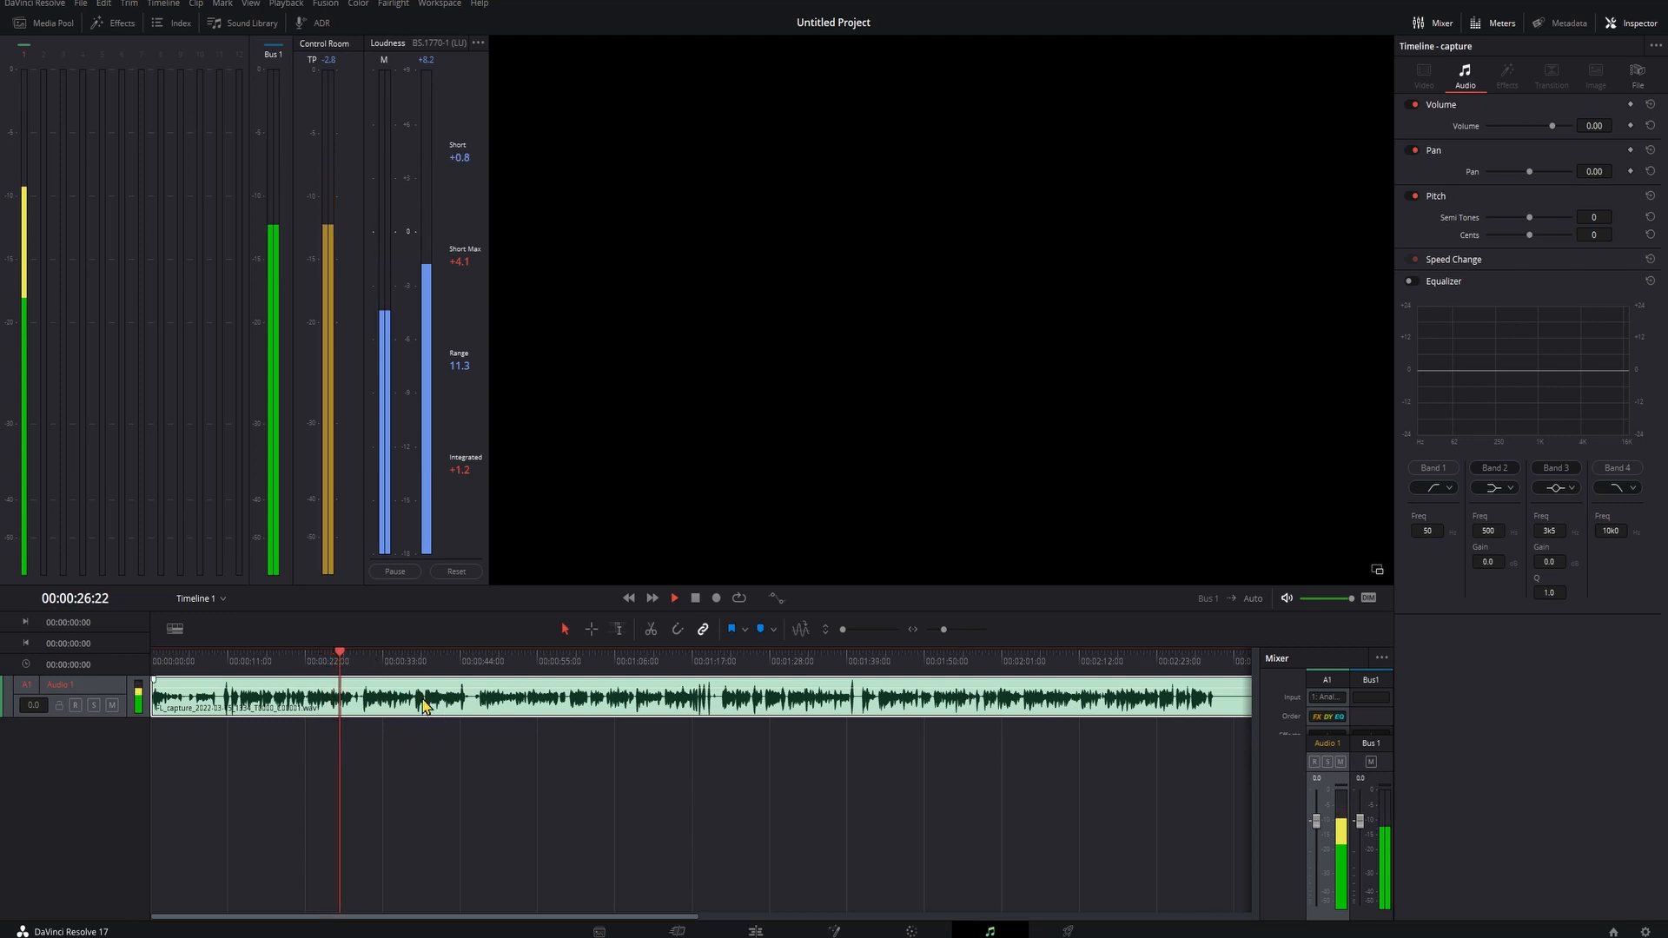
{"action": "key", "text": "space"}
{"action": "key", "text": "Home"}
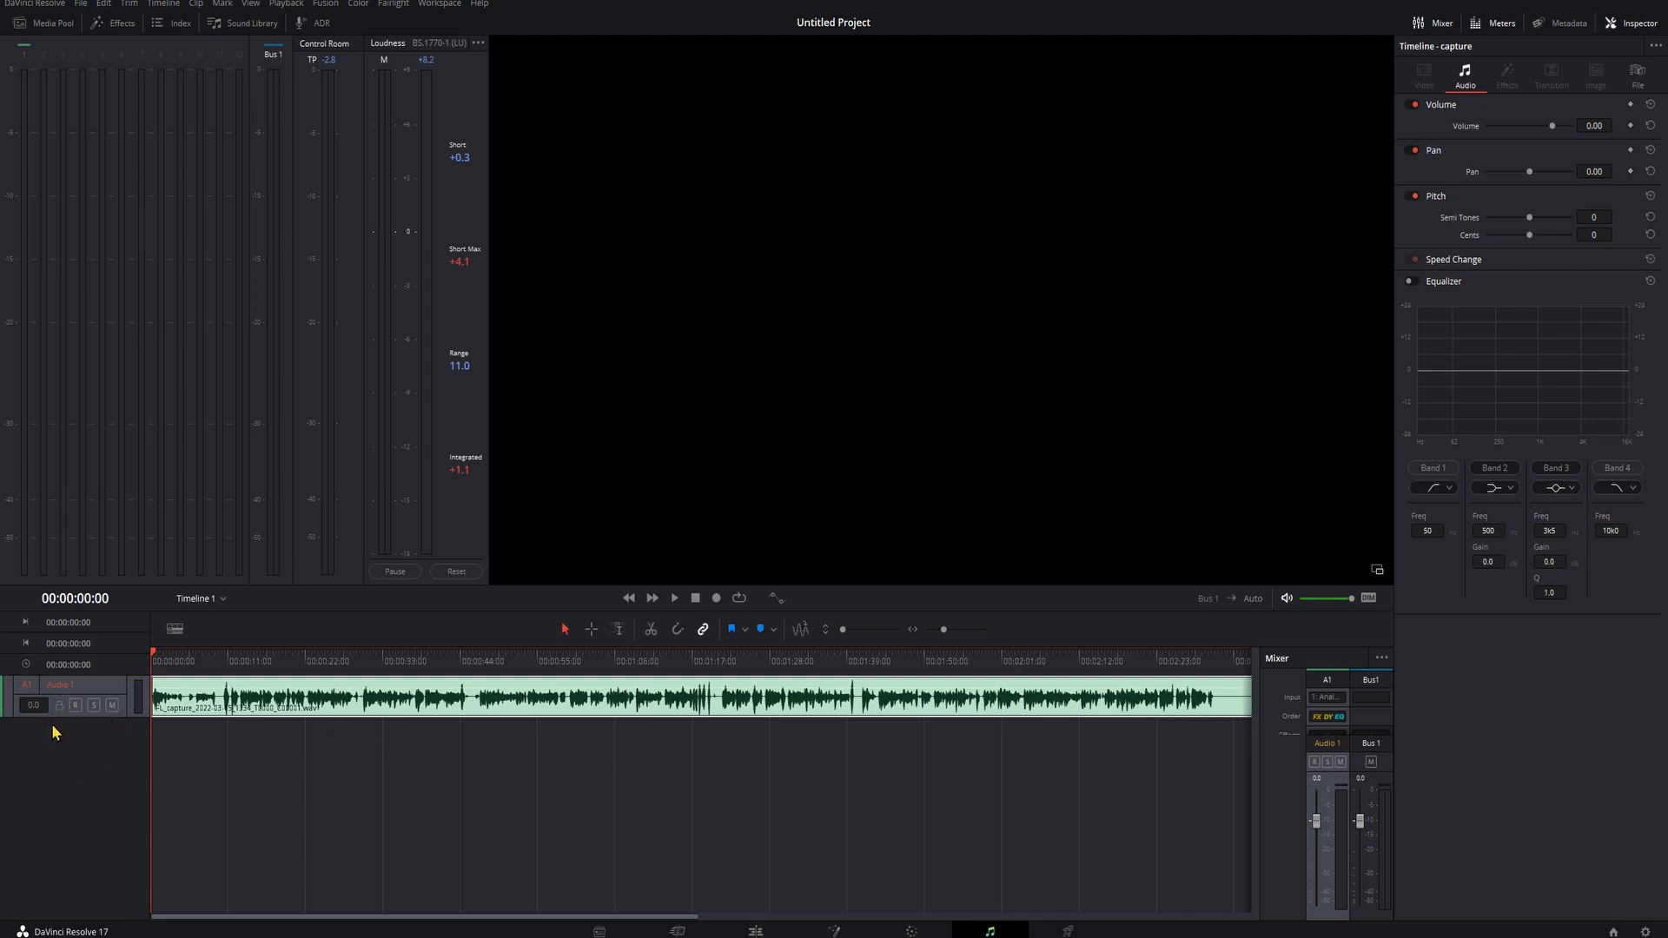
{"action": "left_click_drag", "start_coordinate": [49, 716], "coordinate": [51, 830]}
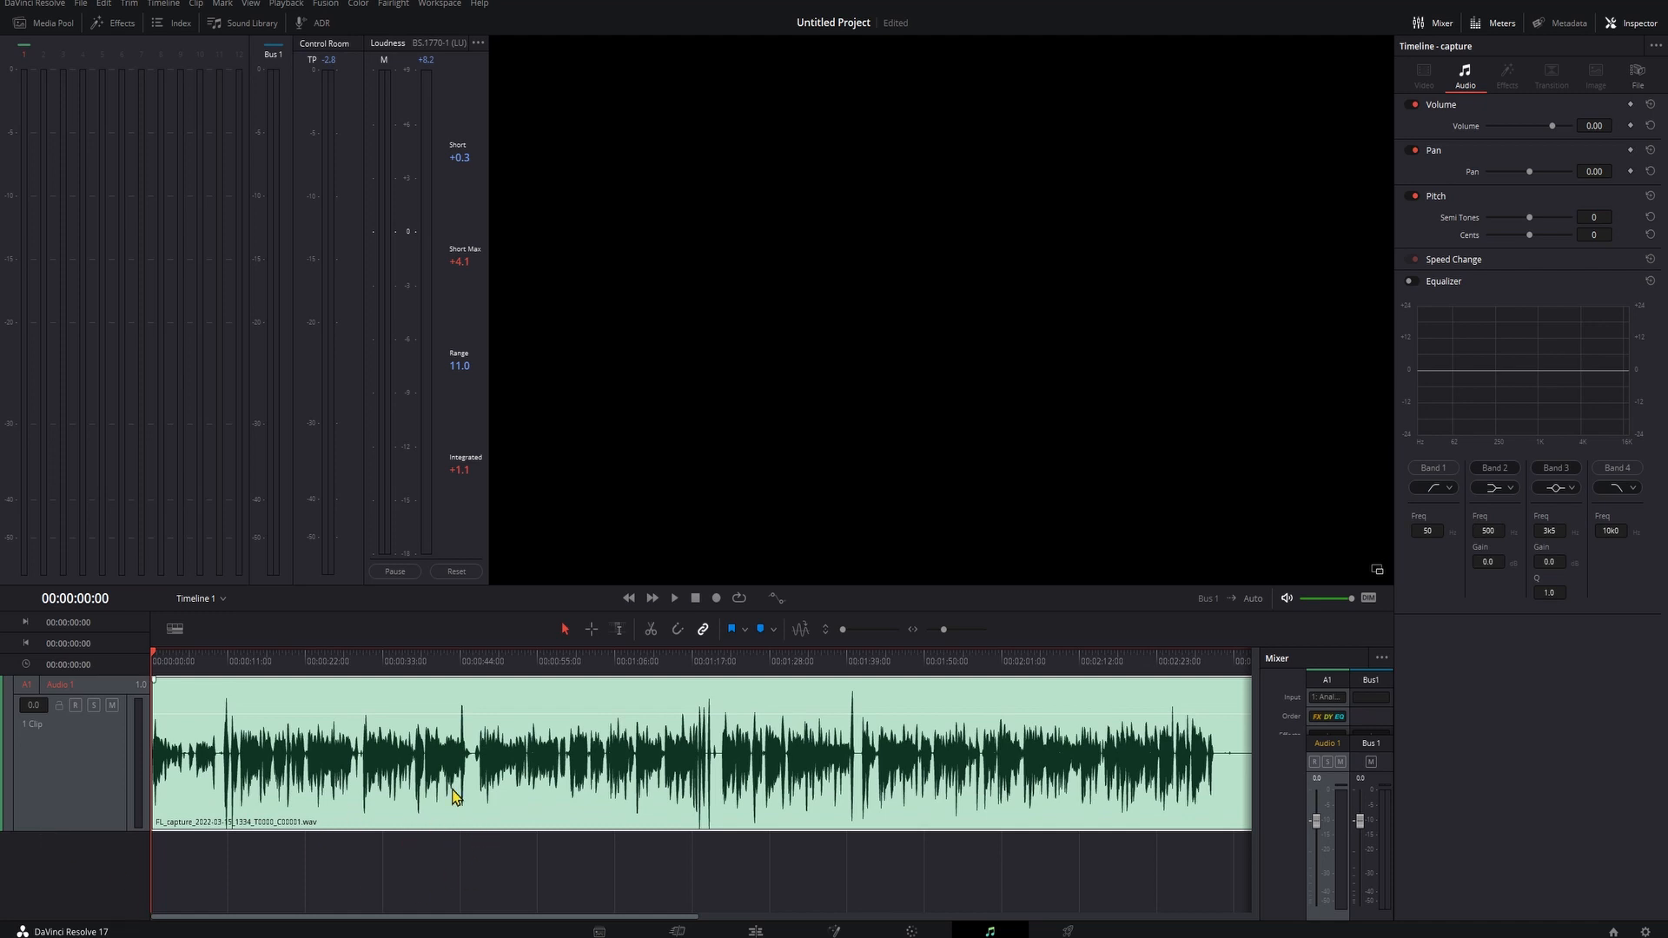
- Apply the Fairlight FX Limiter to the recorded clip with a threshold of -6
{"action": "left_click", "coordinate": [113, 23]}
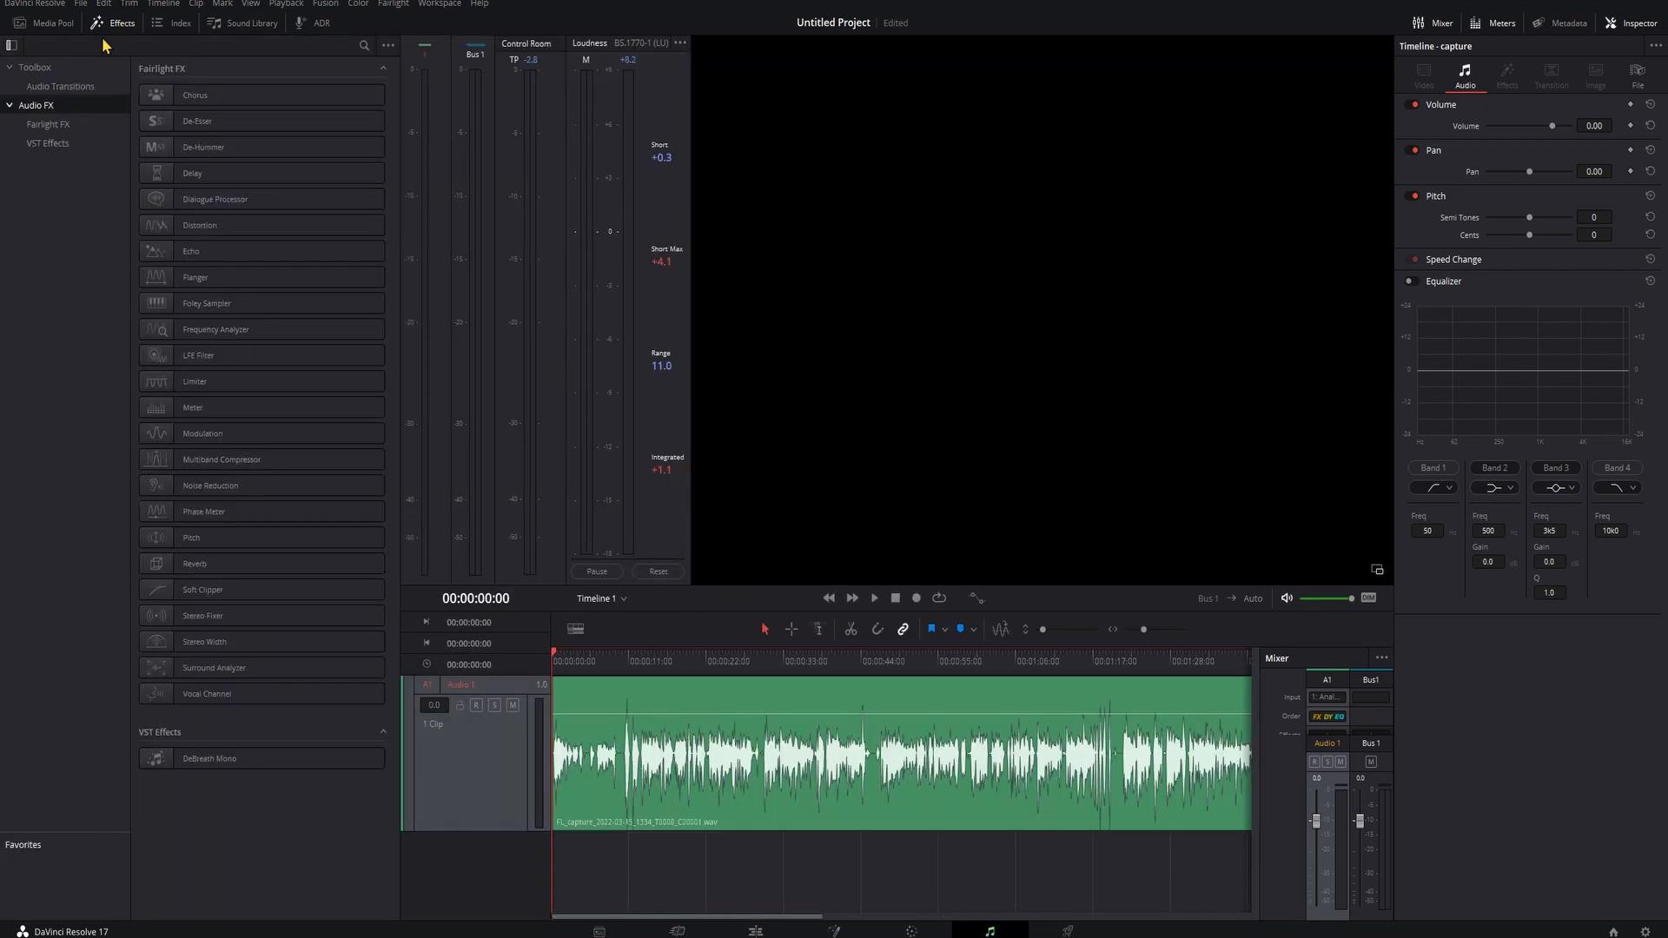
{"action": "left_click", "coordinate": [53, 124]}
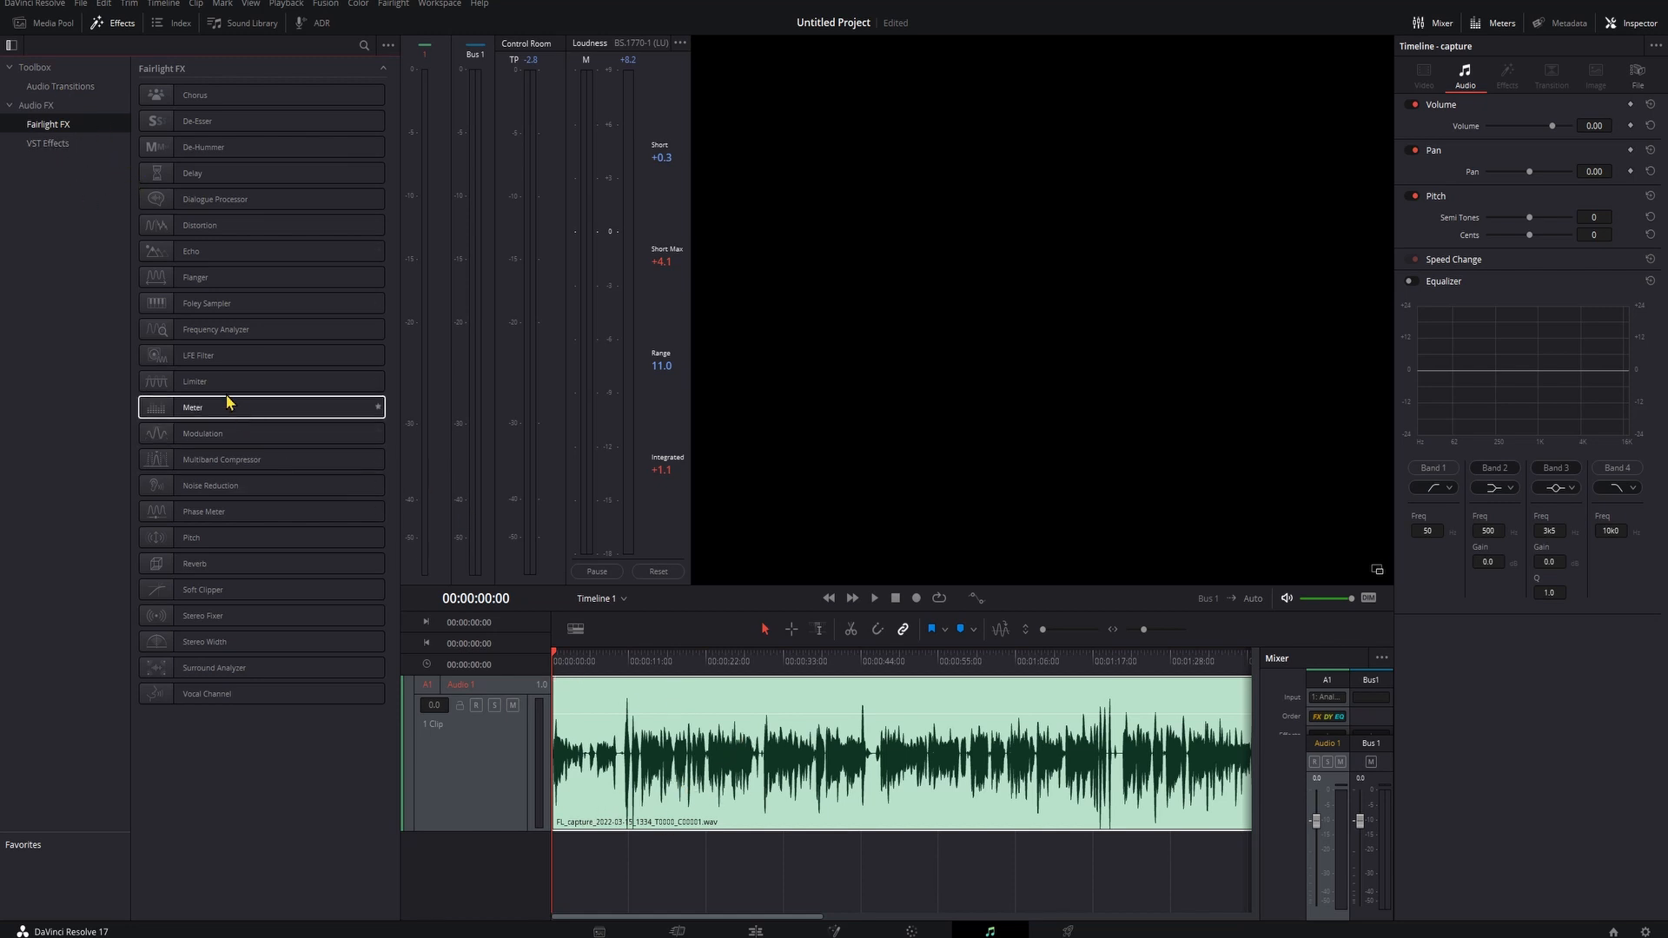
{"action": "left_click_drag", "start_coordinate": [227, 387], "coordinate": [625, 738]}
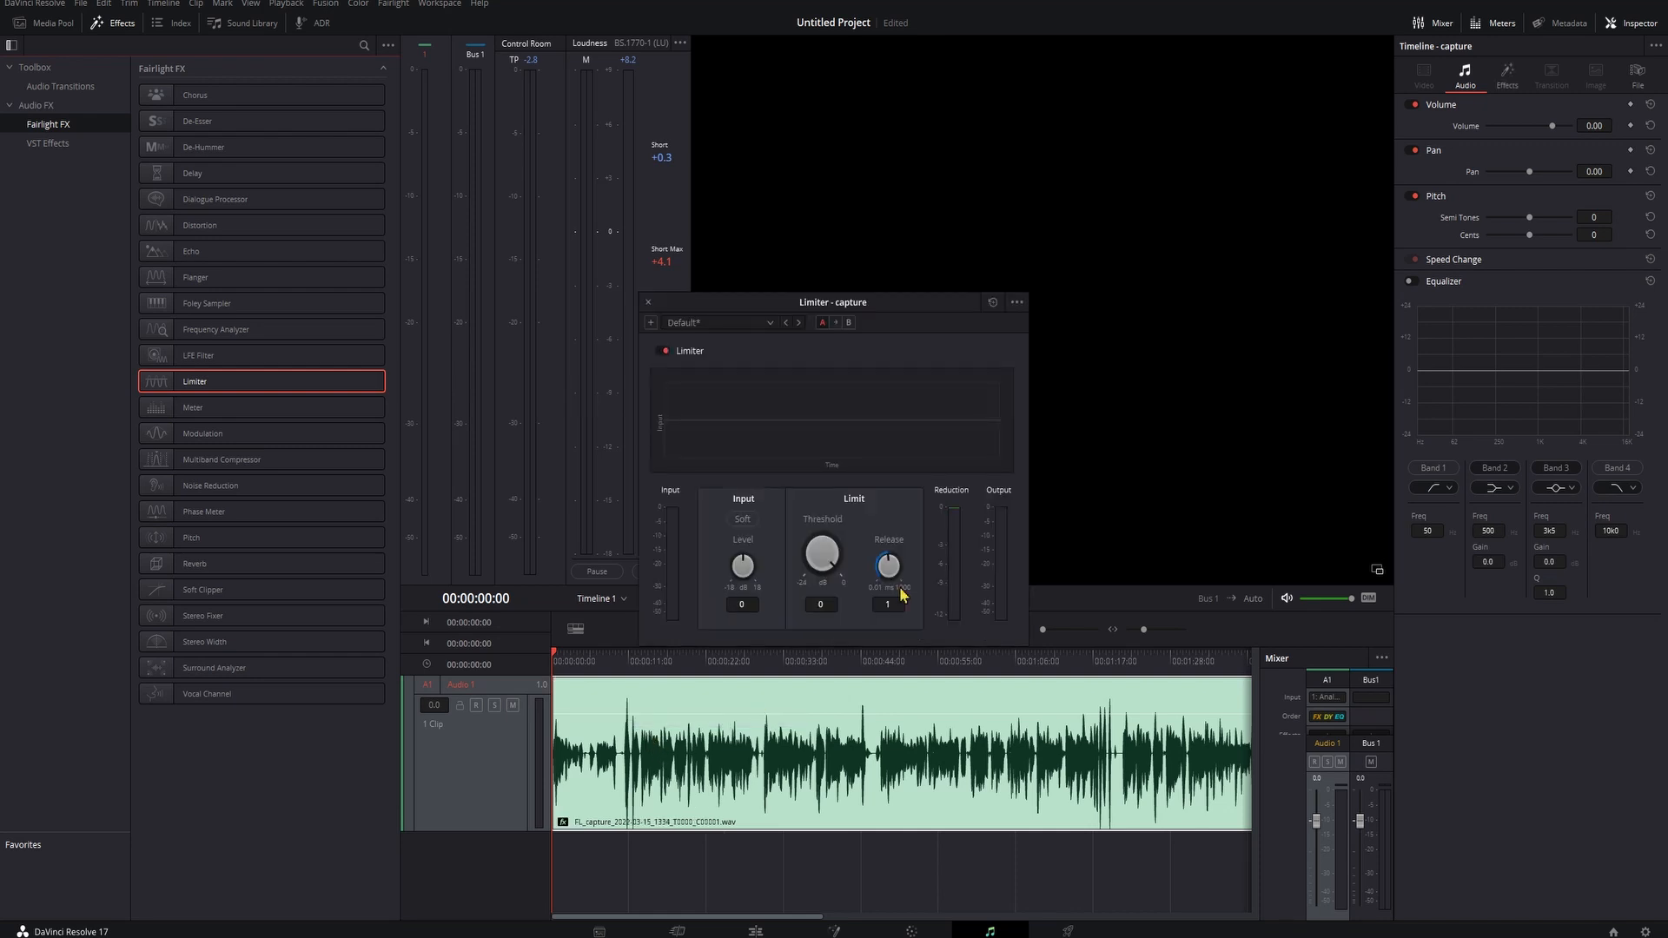
{"action": "left_click", "coordinate": [816, 604]}
{"action": "type", "text": "-6"}
{"action": "key", "text": "Return"}
- Raise the clip's volume to about 8.3 dB and play it back from about 13 seconds to check it
{"action": "left_click", "coordinate": [645, 662]}
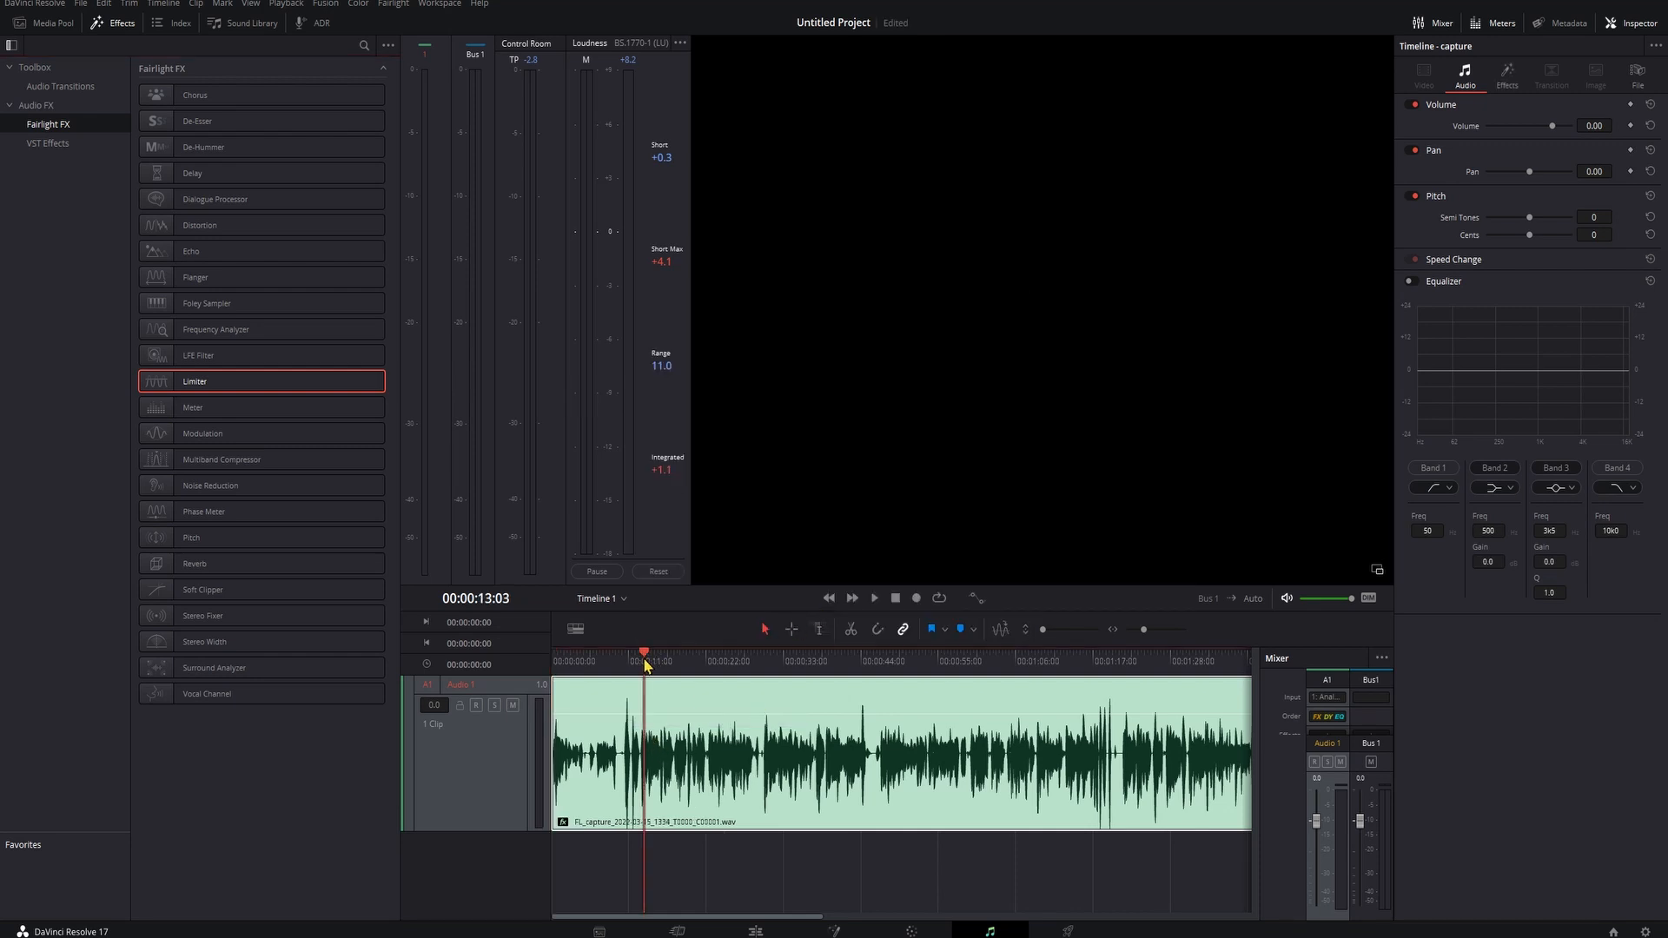
{"action": "key", "text": "space"}
{"action": "key", "text": "space"}
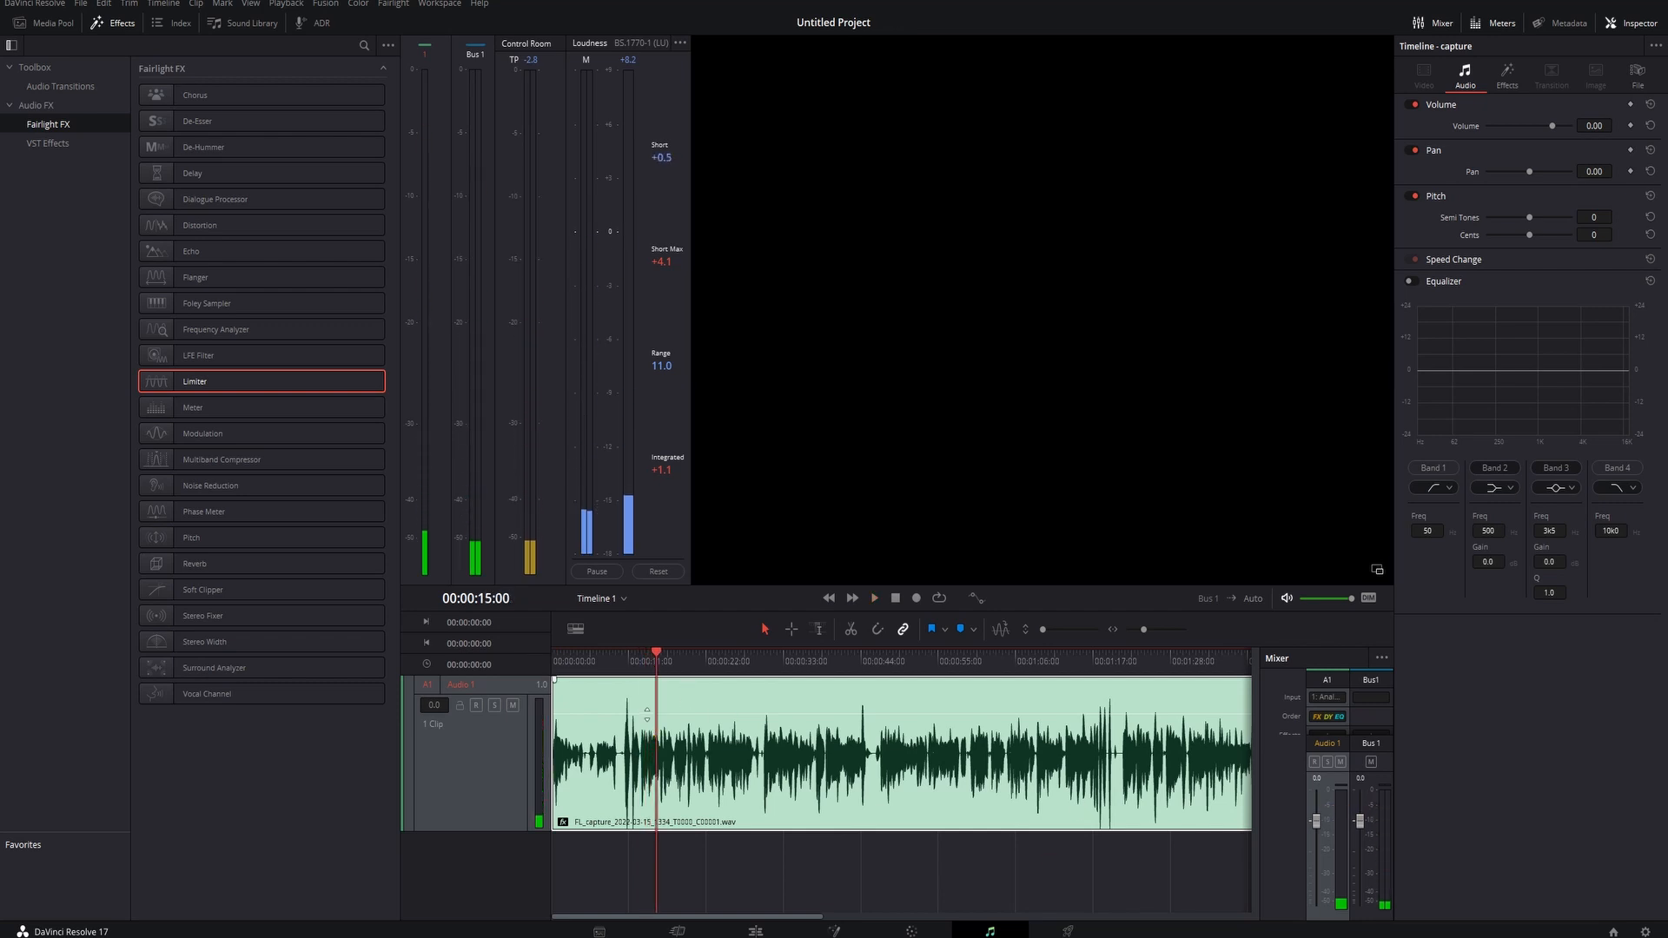
{"action": "left_click_drag", "start_coordinate": [647, 714], "coordinate": [646, 695]}
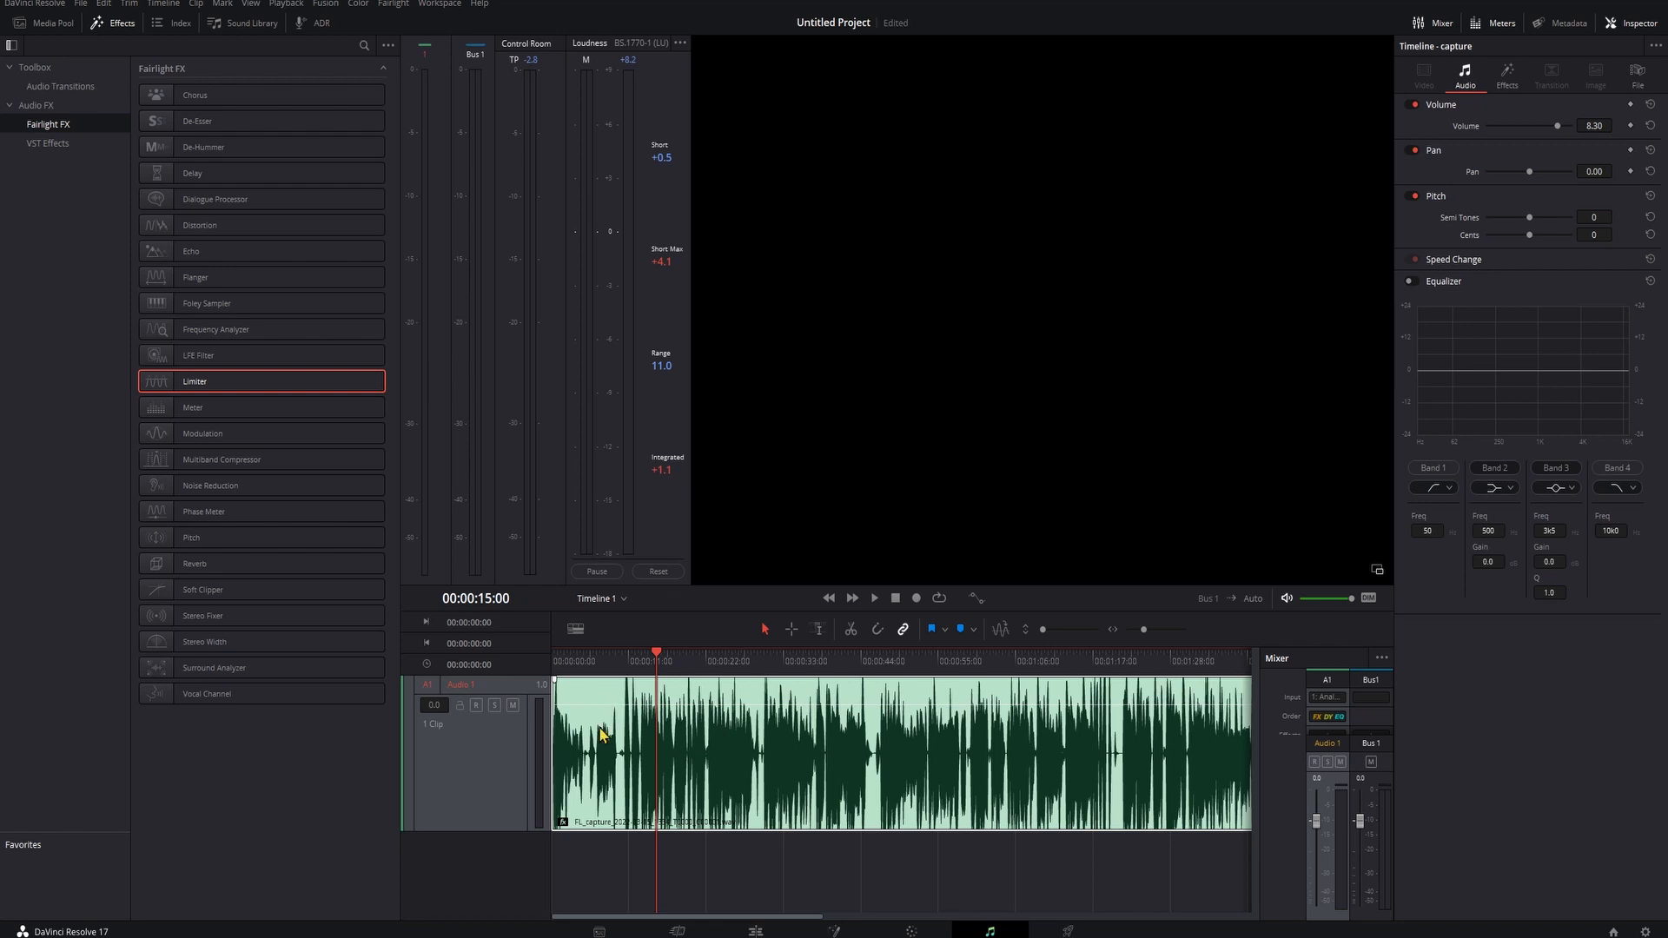
{"action": "key", "text": "space"}
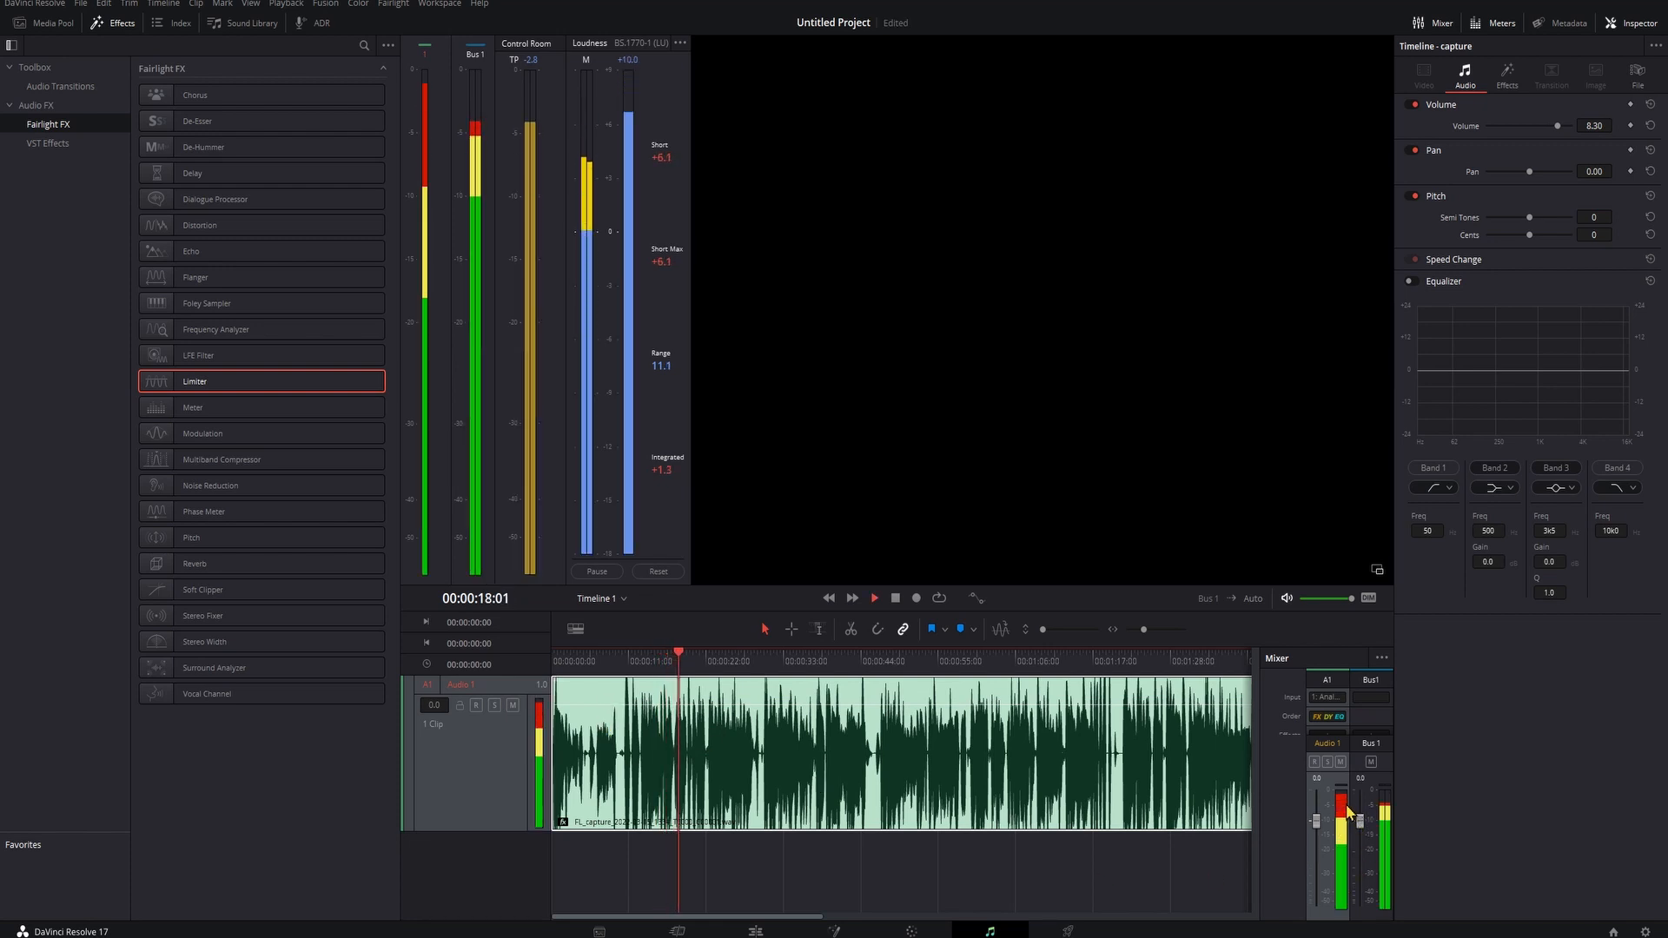
{"action": "key", "text": "space"}
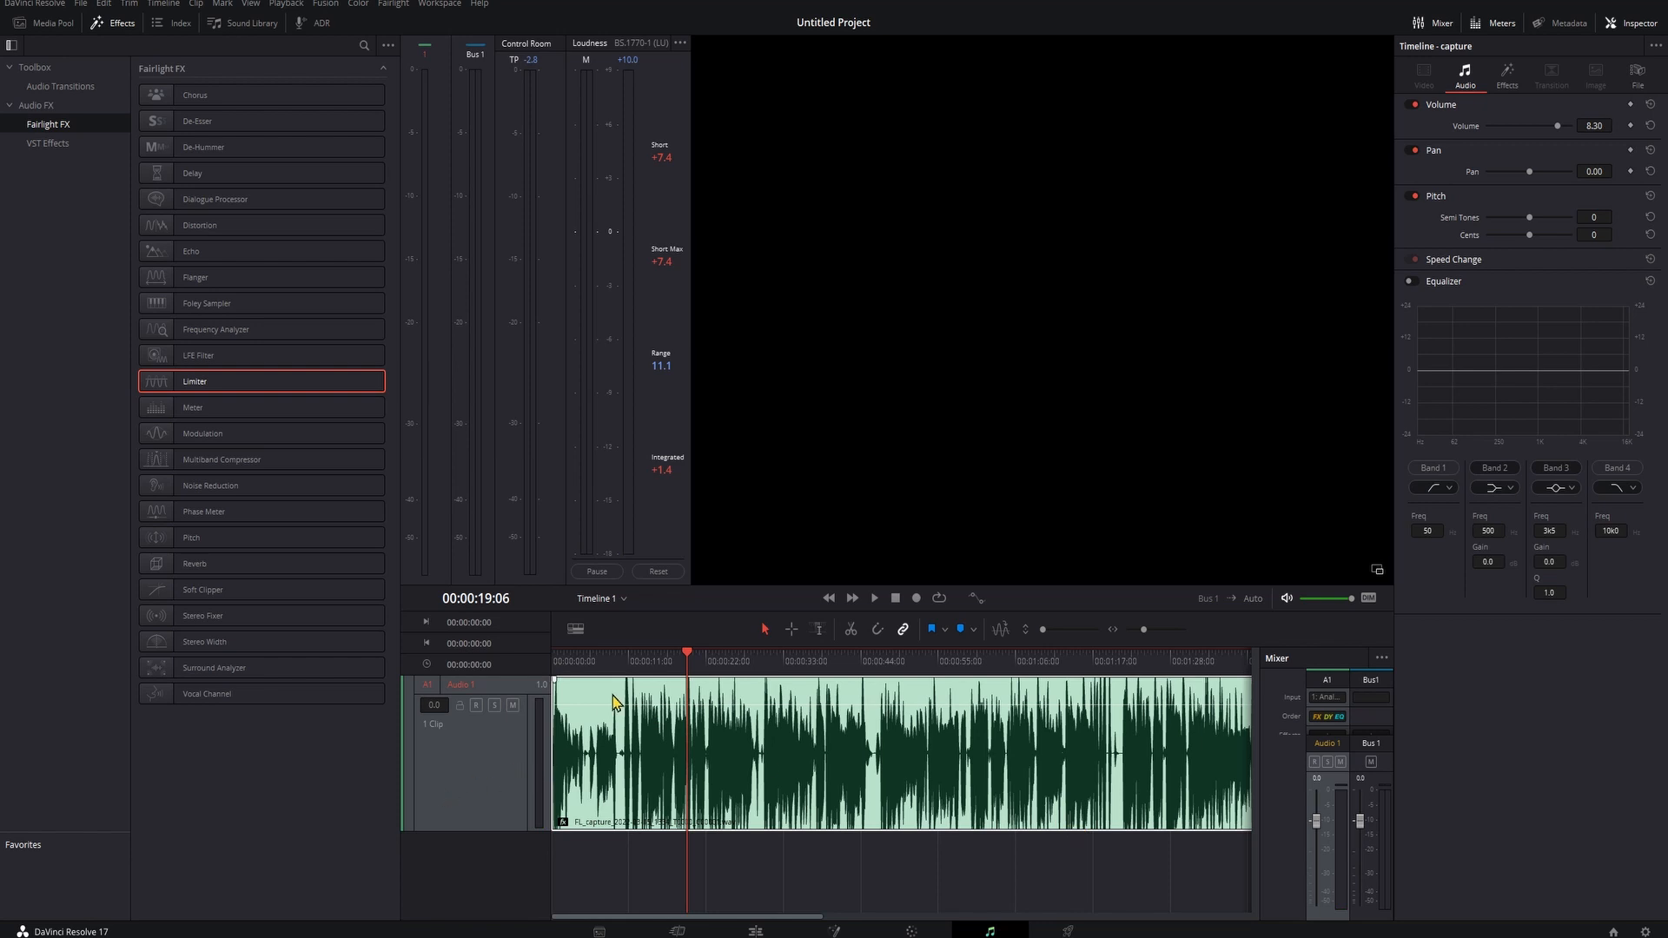
- Add the Multiband Compressor effect to the recorded clip
{"action": "left_click_drag", "start_coordinate": [706, 660], "coordinate": [720, 669]}
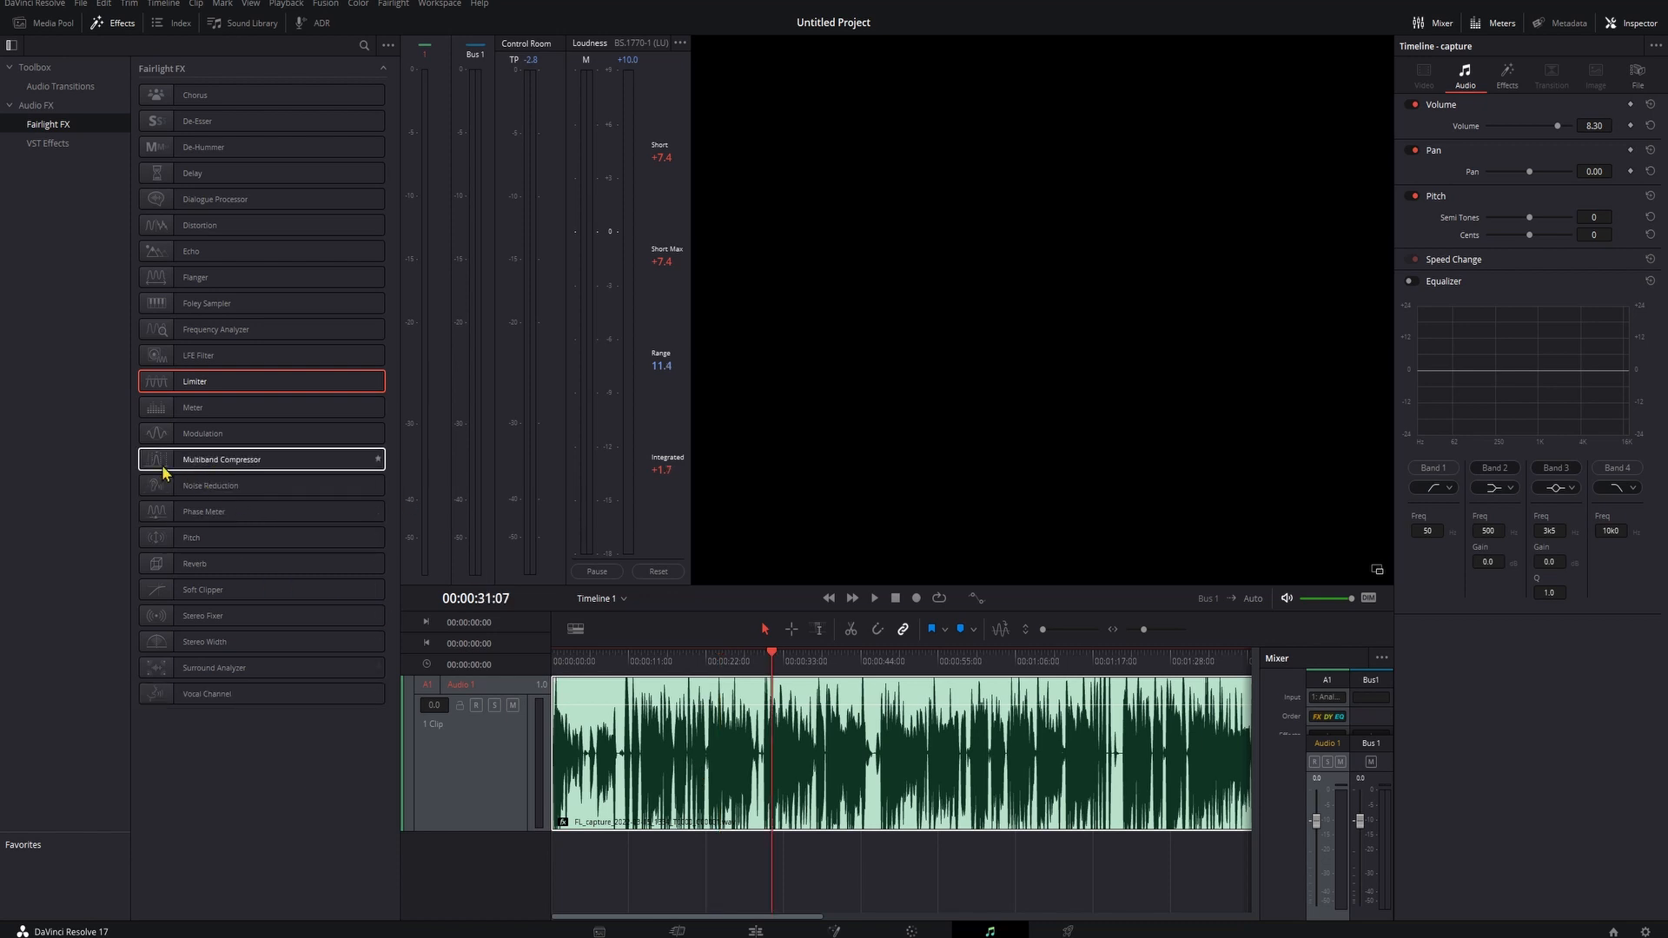
{"action": "left_click_drag", "start_coordinate": [163, 470], "coordinate": [710, 764]}
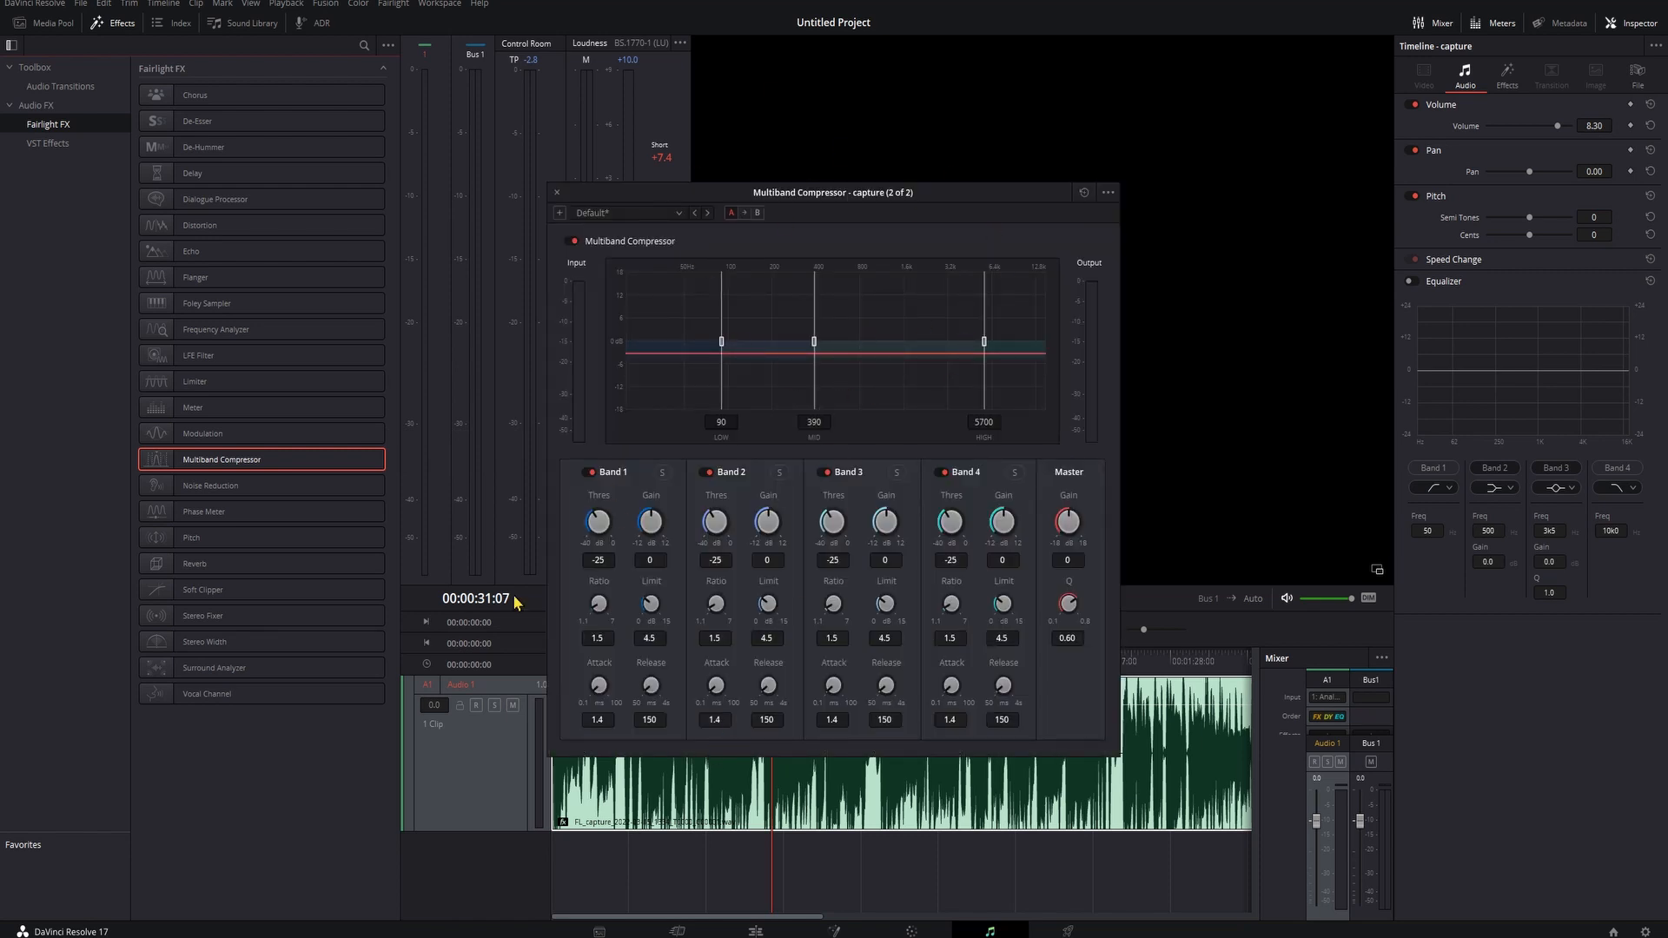
- Set the Multiband Compressor's Band 1 gain to -12 and play the clip to hear it
{"action": "left_click", "coordinate": [346, 485]}
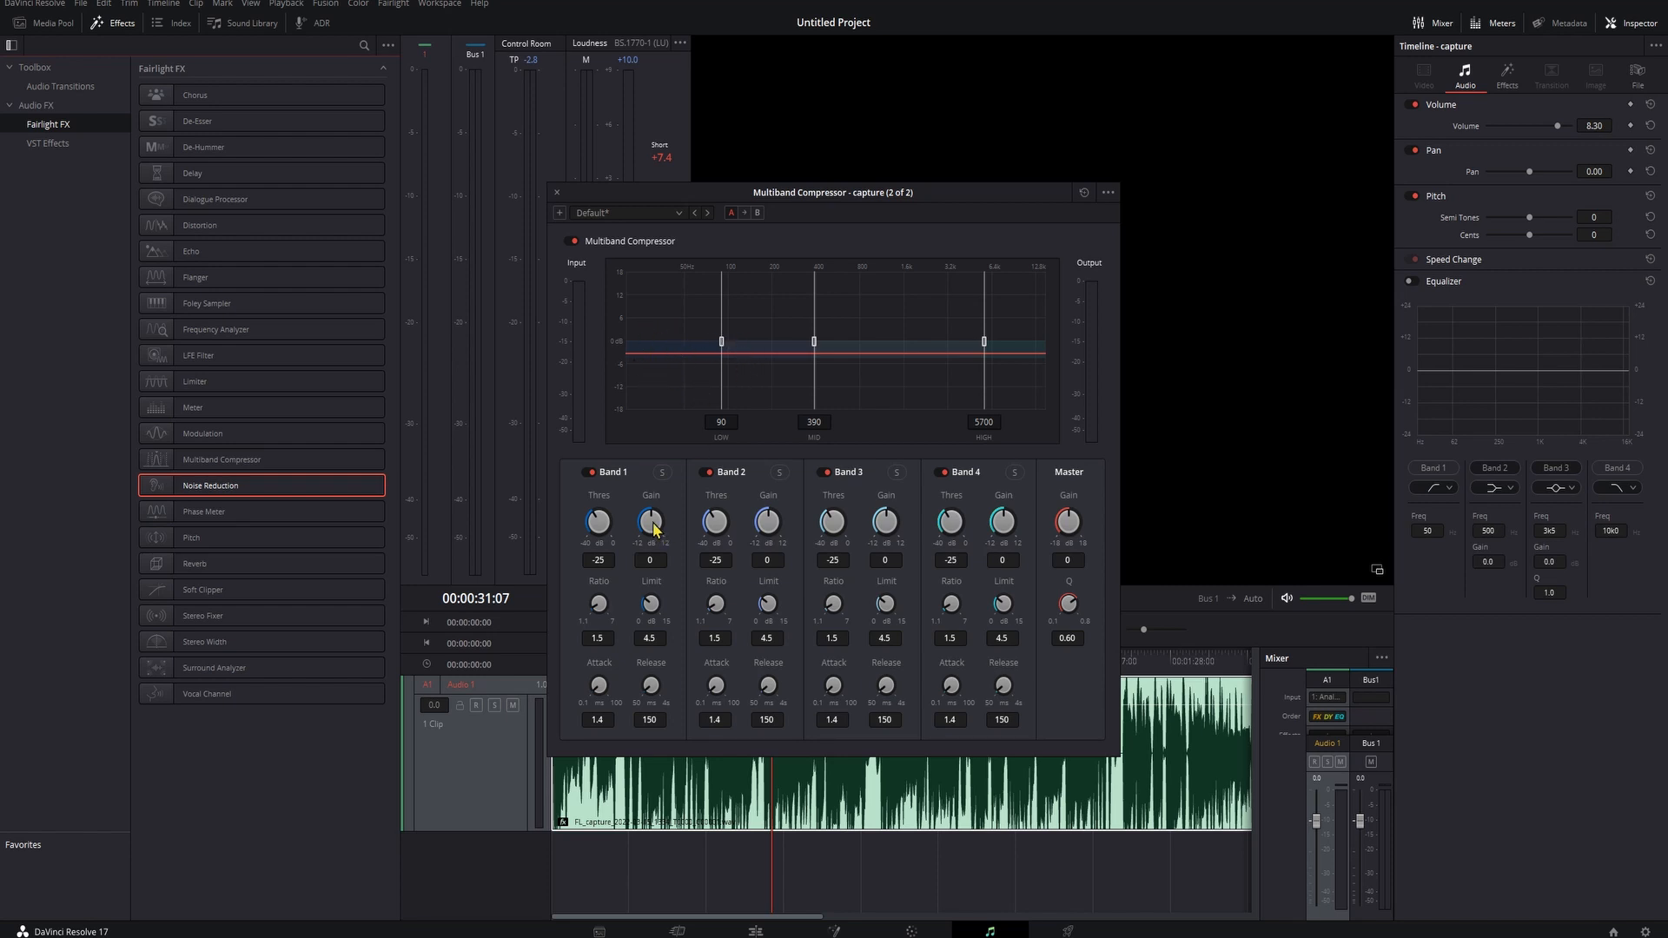
{"action": "left_click_drag", "start_coordinate": [651, 521], "coordinate": [491, 531]}
{"action": "key", "text": "space"}
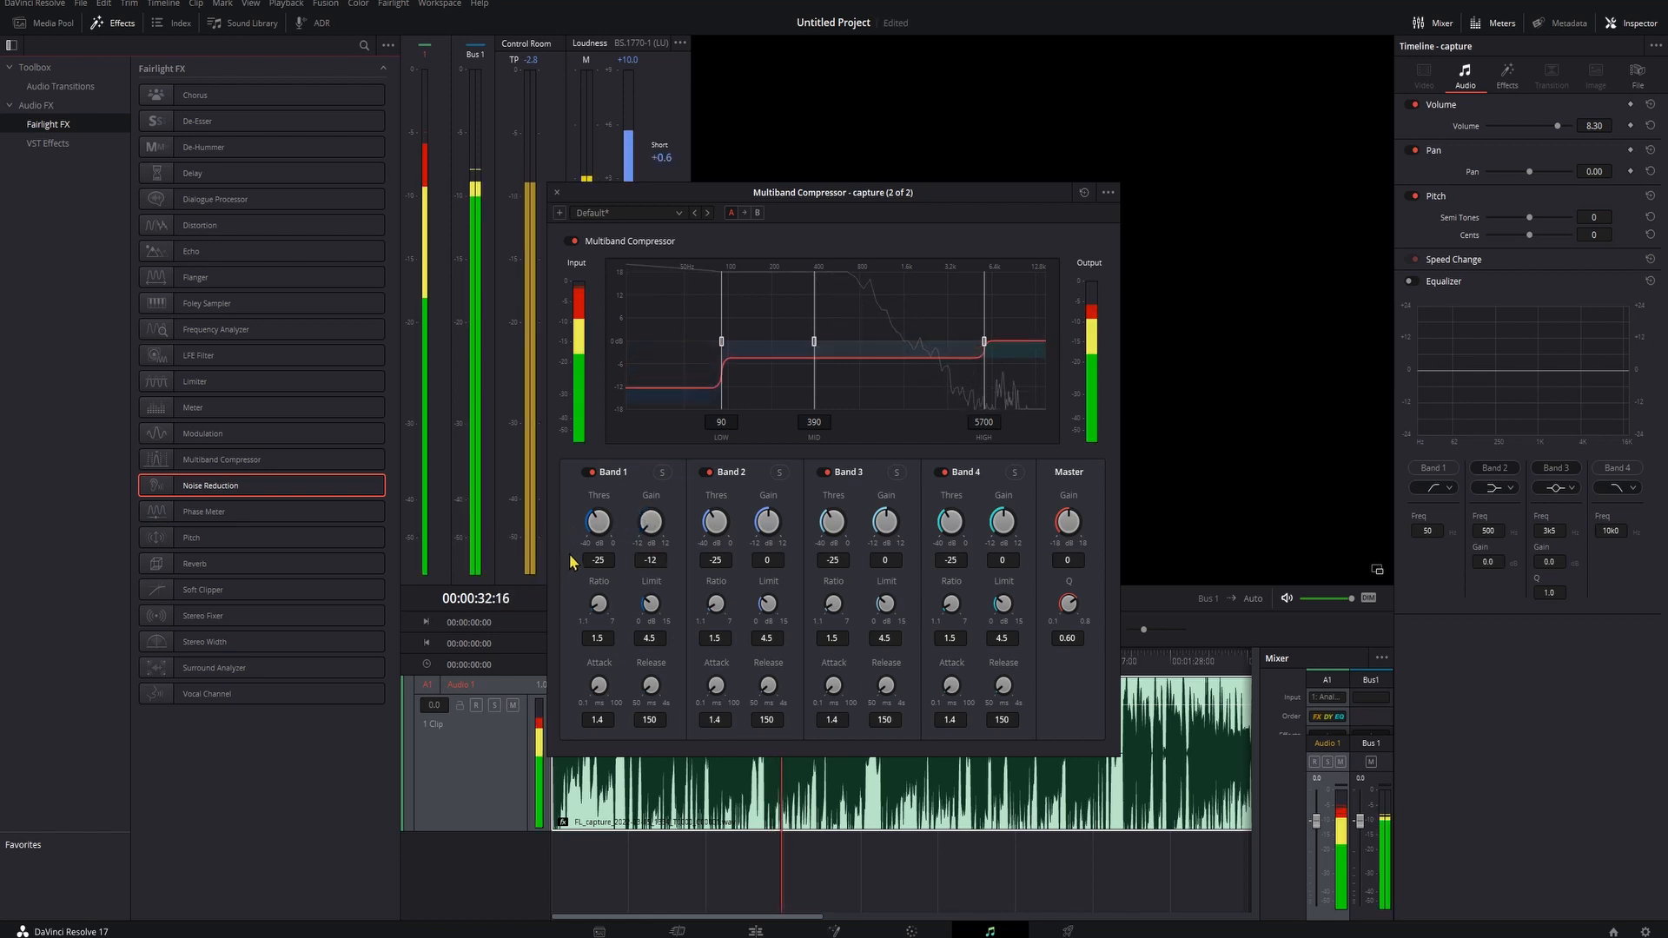
{"action": "key", "text": "space"}
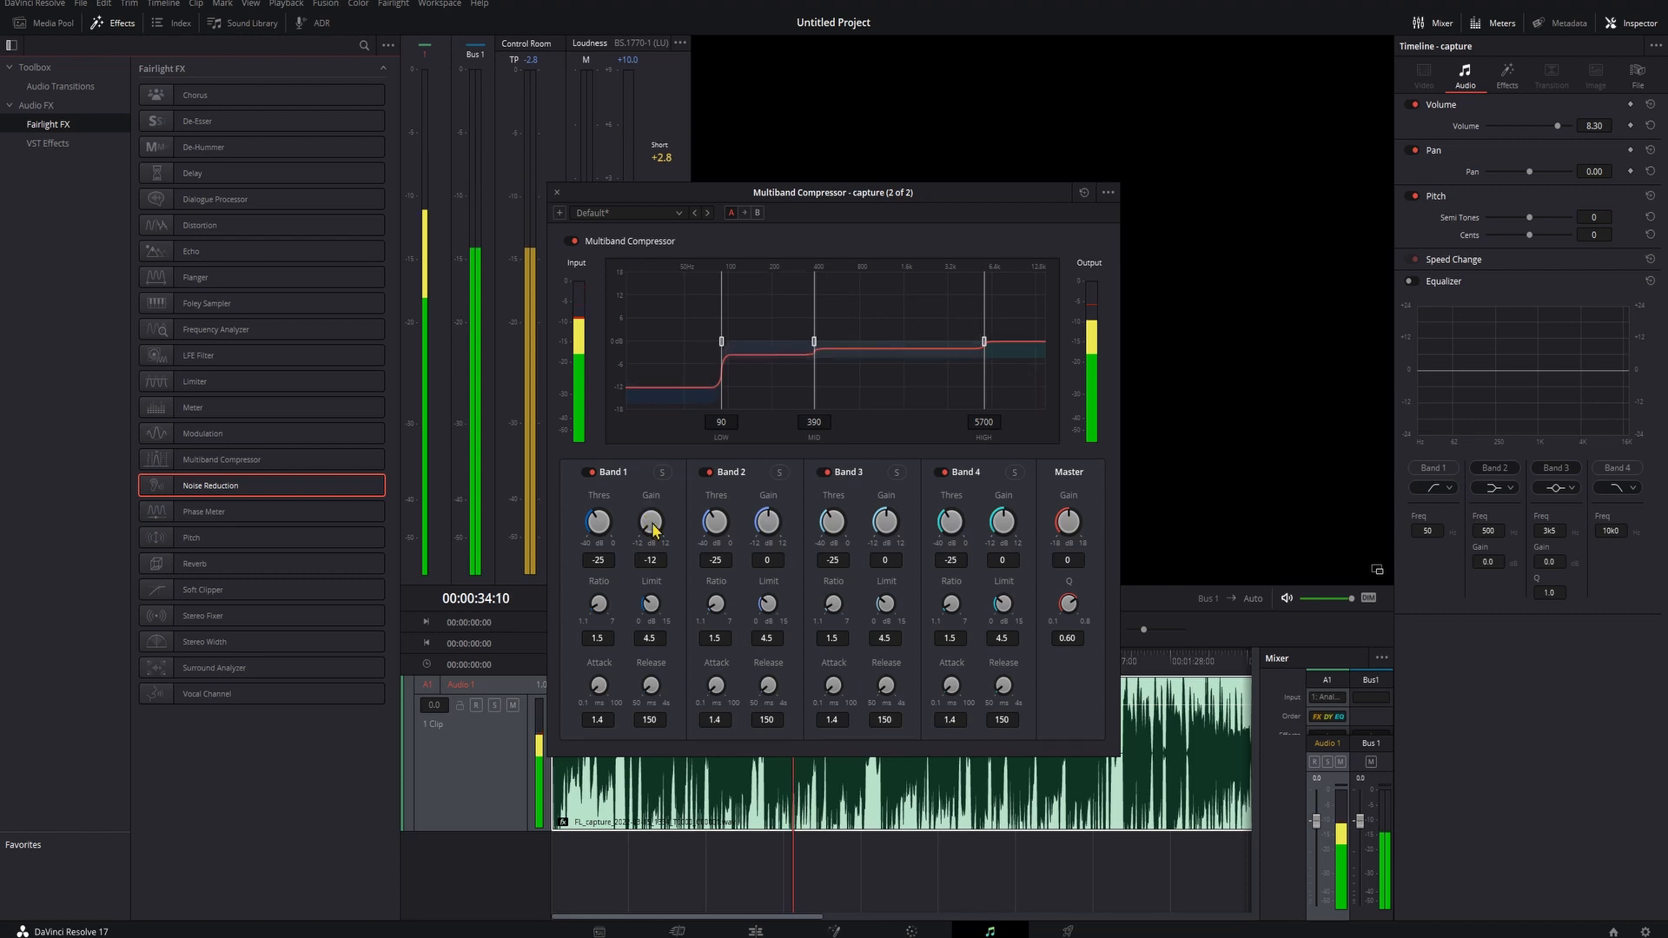
- Try Band 1 gain values of 12, 2.2 and -9 during playback, then reset the gain to its default
{"action": "key", "text": "space"}
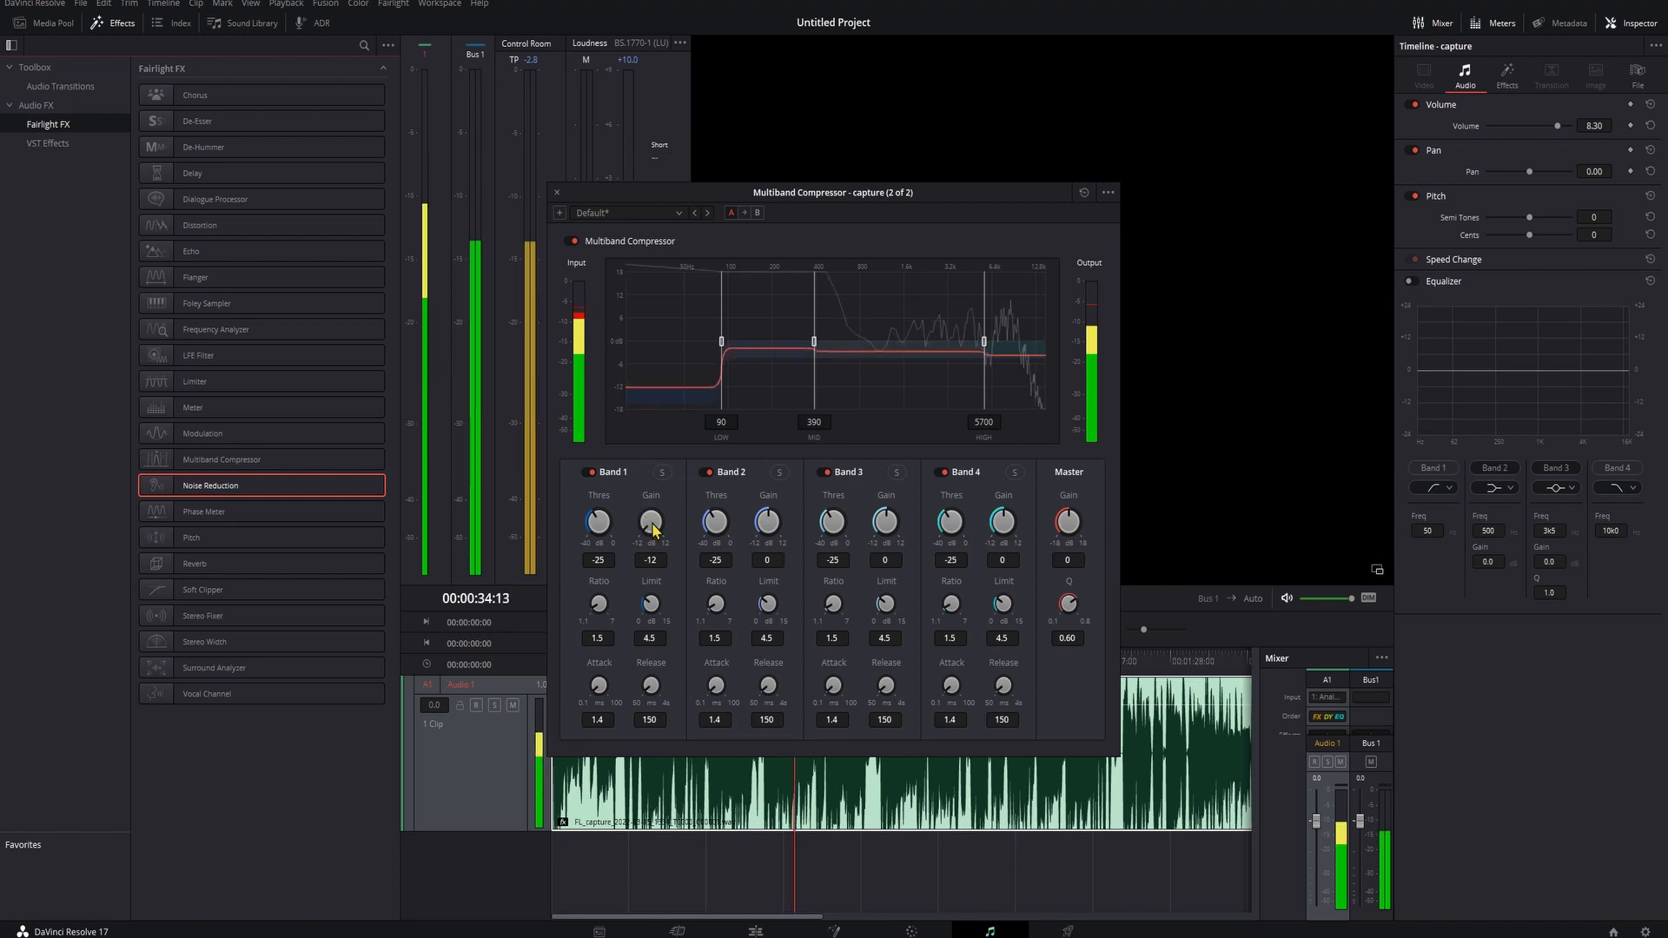
{"action": "left_click_drag", "start_coordinate": [653, 528], "coordinate": [1045, 553]}
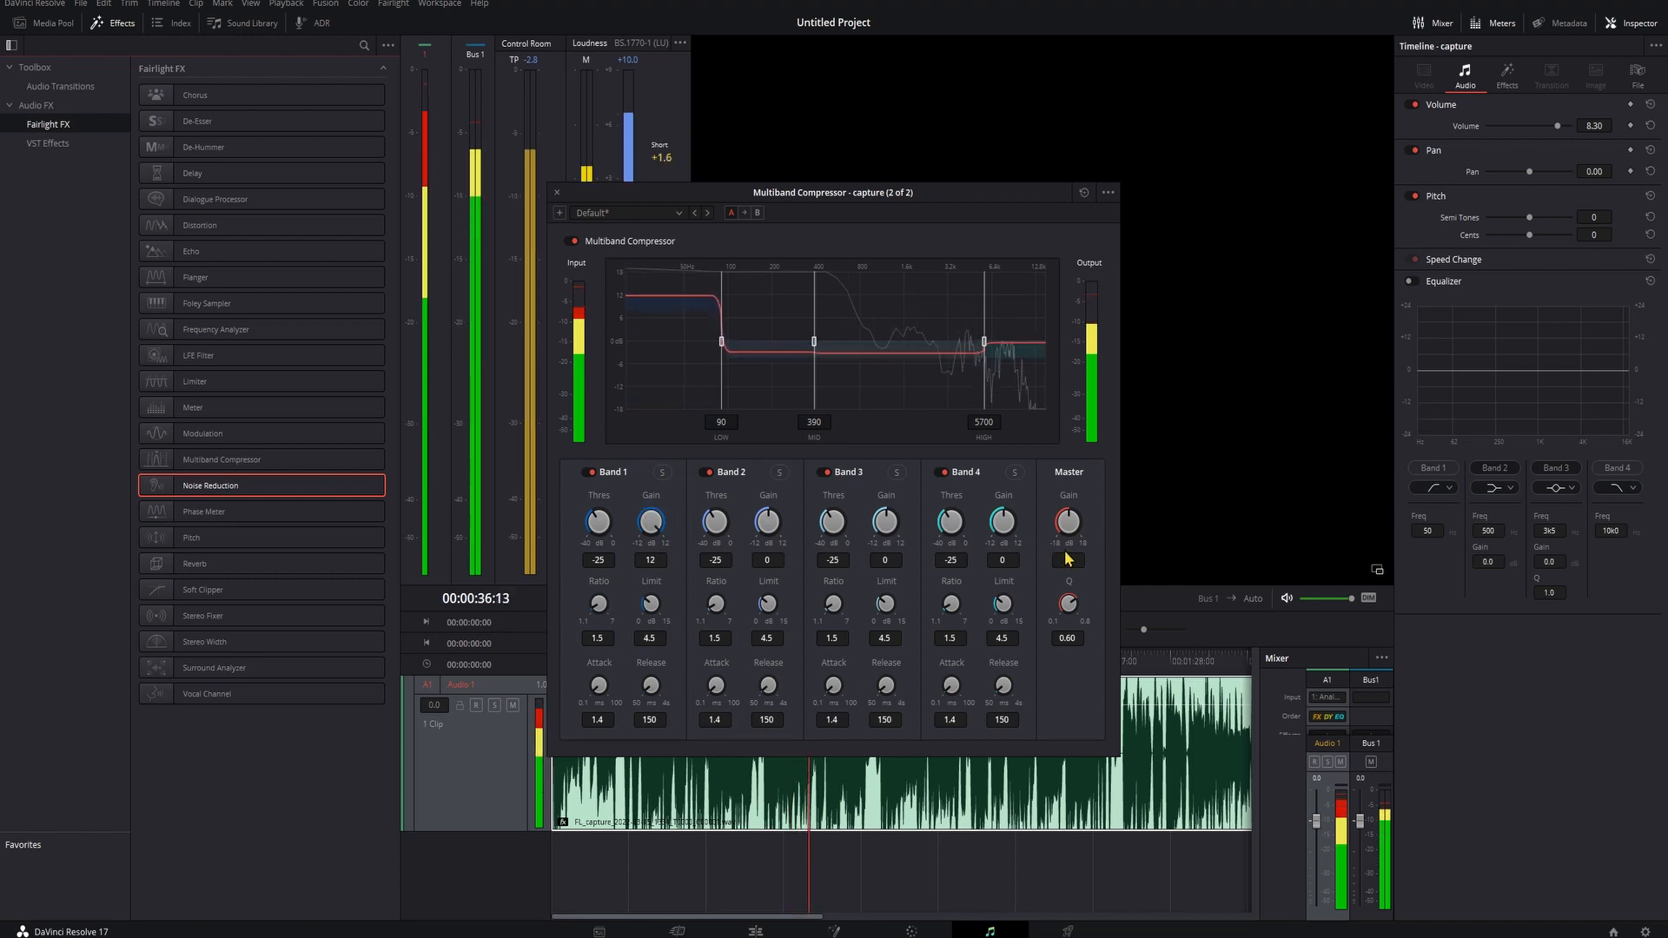
{"action": "left_click_drag", "start_coordinate": [650, 521], "coordinate": [653, 512]}
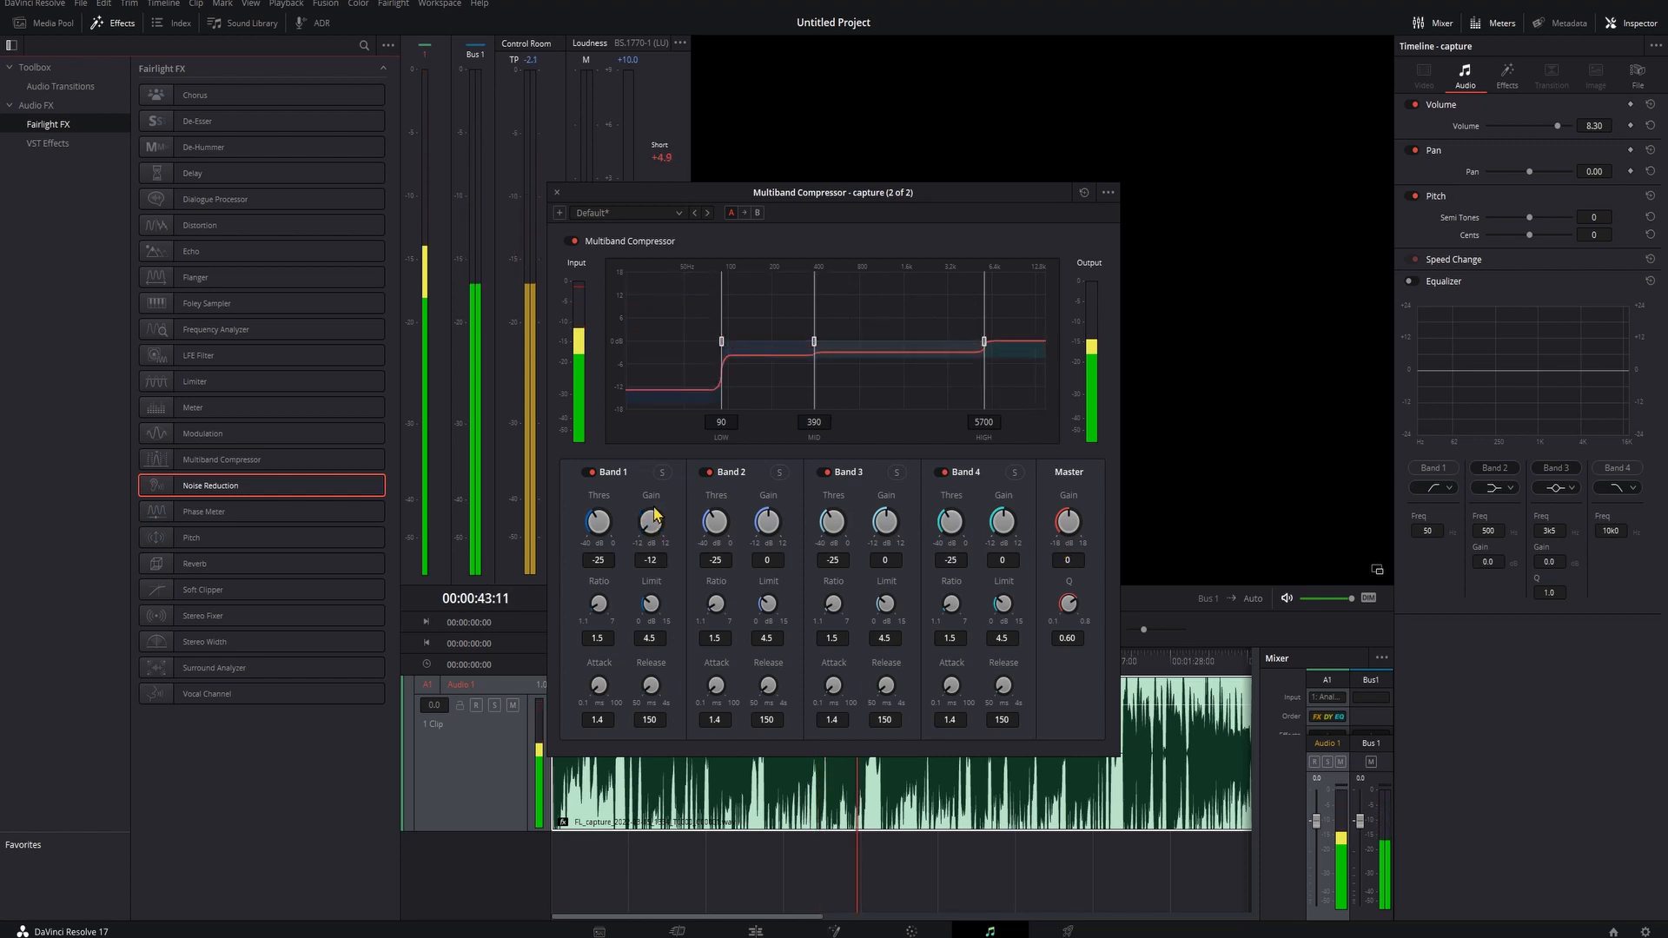
{"action": "left_click_drag", "start_coordinate": [653, 513], "coordinate": [784, 535]}
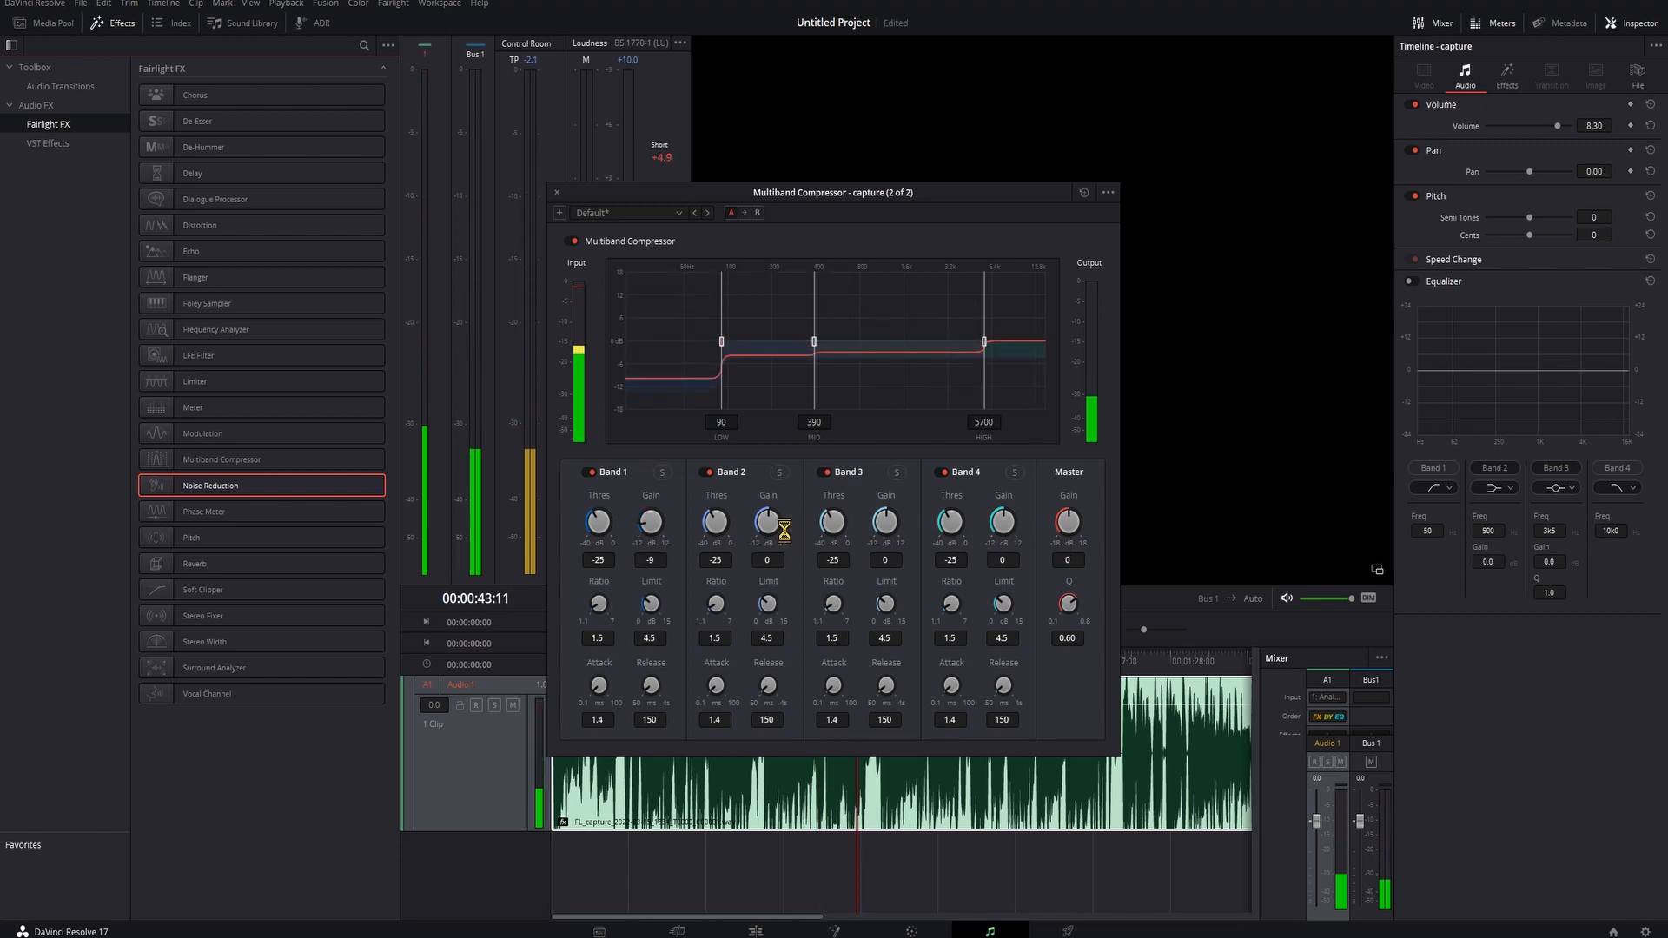
{"action": "double_click", "coordinate": [653, 531]}
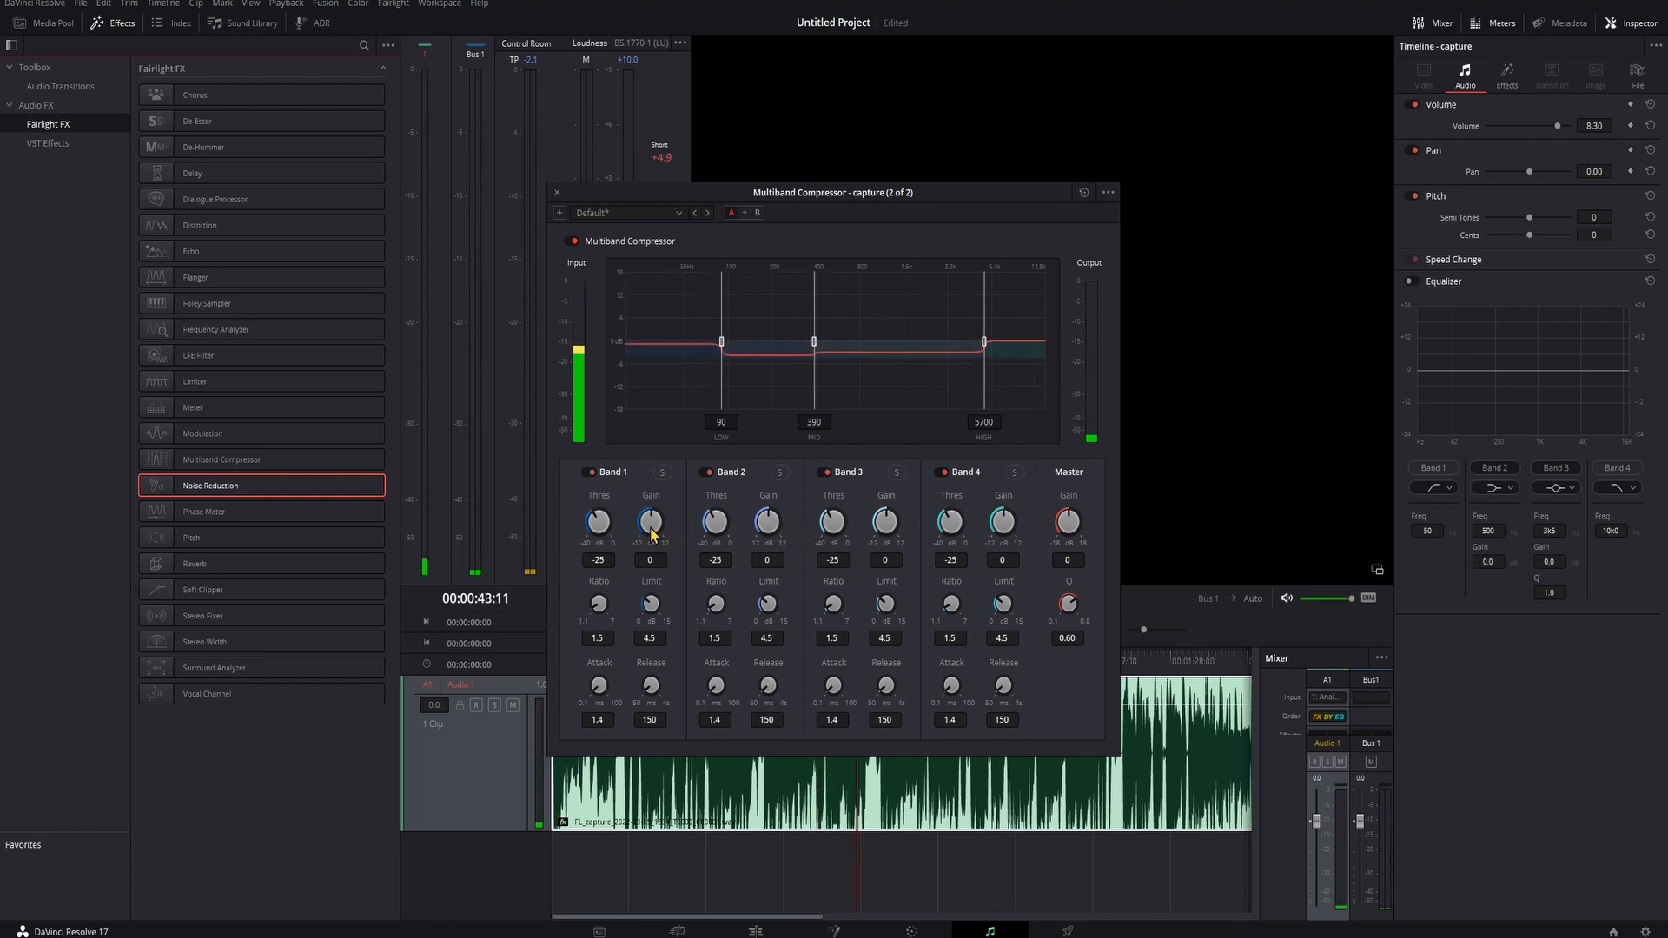
- Save the project and set the Multiband Compressor's Band 1 gain to 1.5
{"action": "key", "text": "ctrl+s"}
{"action": "left_click_drag", "start_coordinate": [653, 522], "coordinate": [652, 513]}
- Solo Bands 1, 2 and 3 in turn and play the clip to listen to each frequency band
{"action": "left_click", "coordinate": [778, 473]}
{"action": "left_click", "coordinate": [661, 472]}
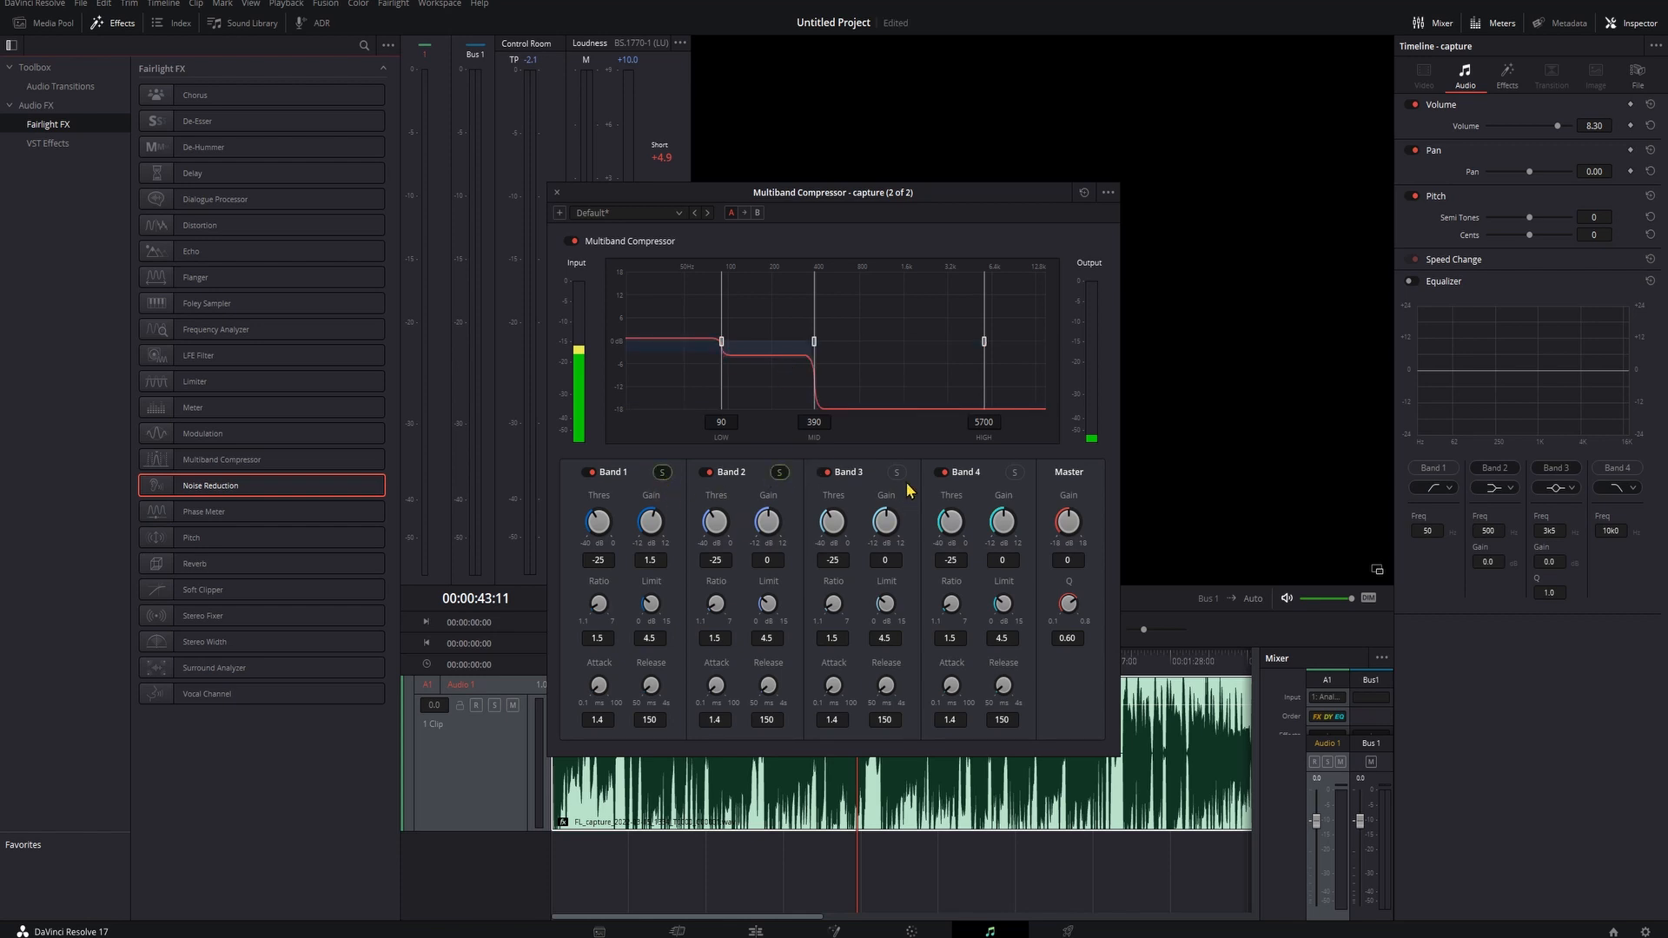
{"action": "left_click", "coordinate": [896, 472]}
{"action": "left_click", "coordinate": [665, 473]}
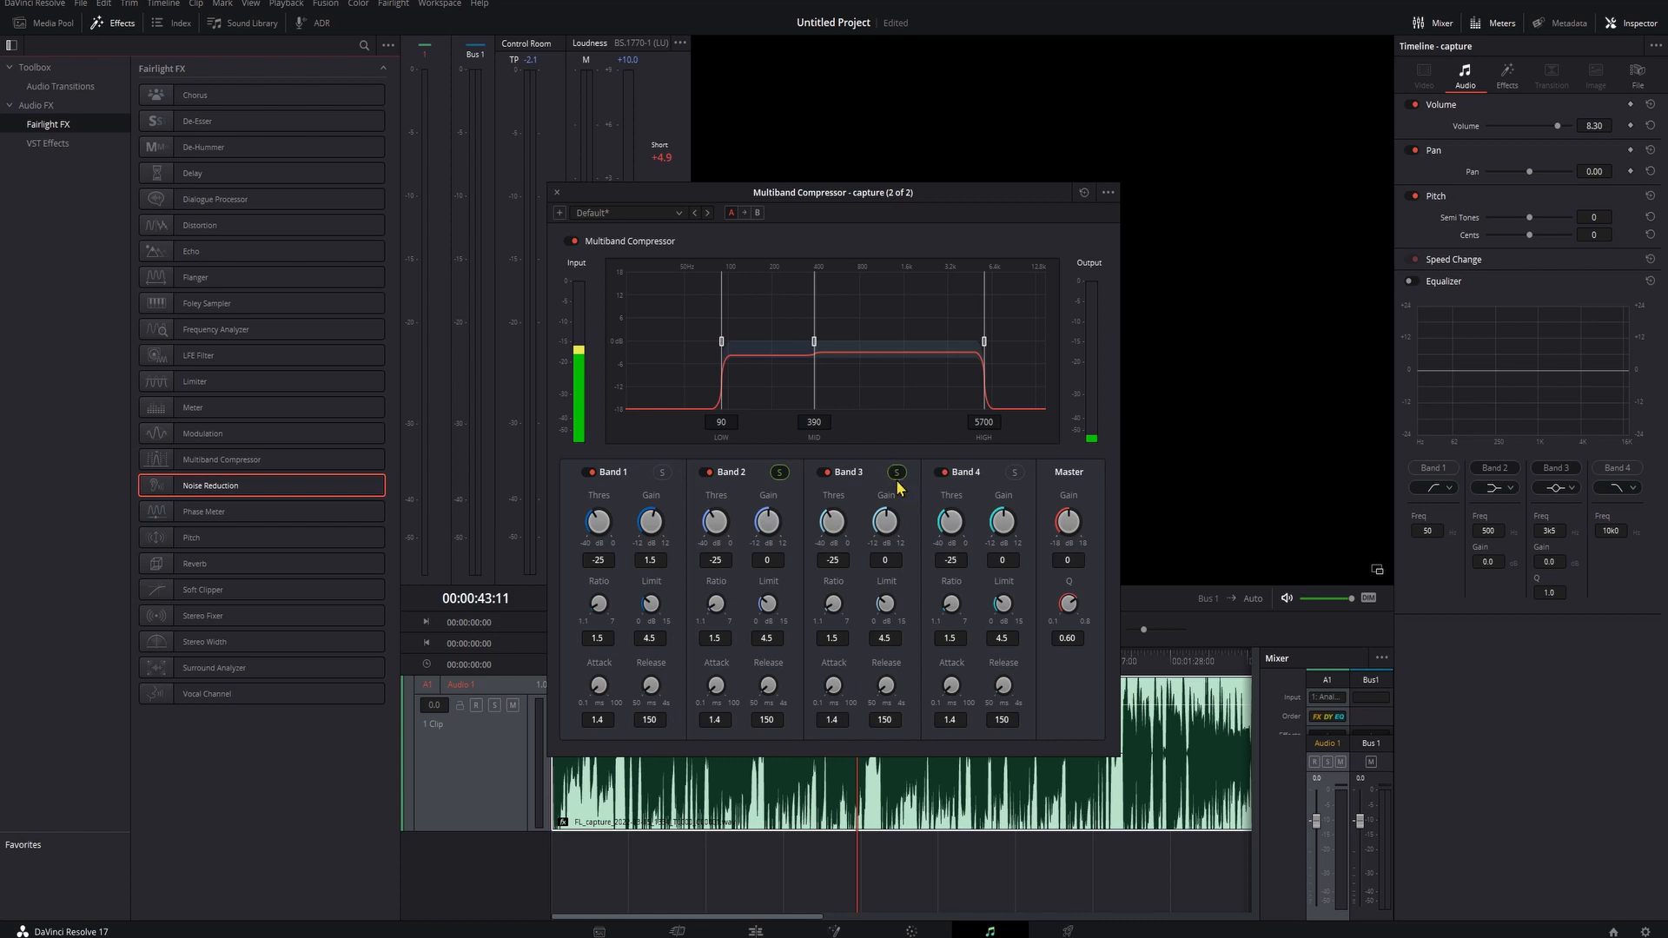
{"action": "left_click", "coordinate": [896, 474]}
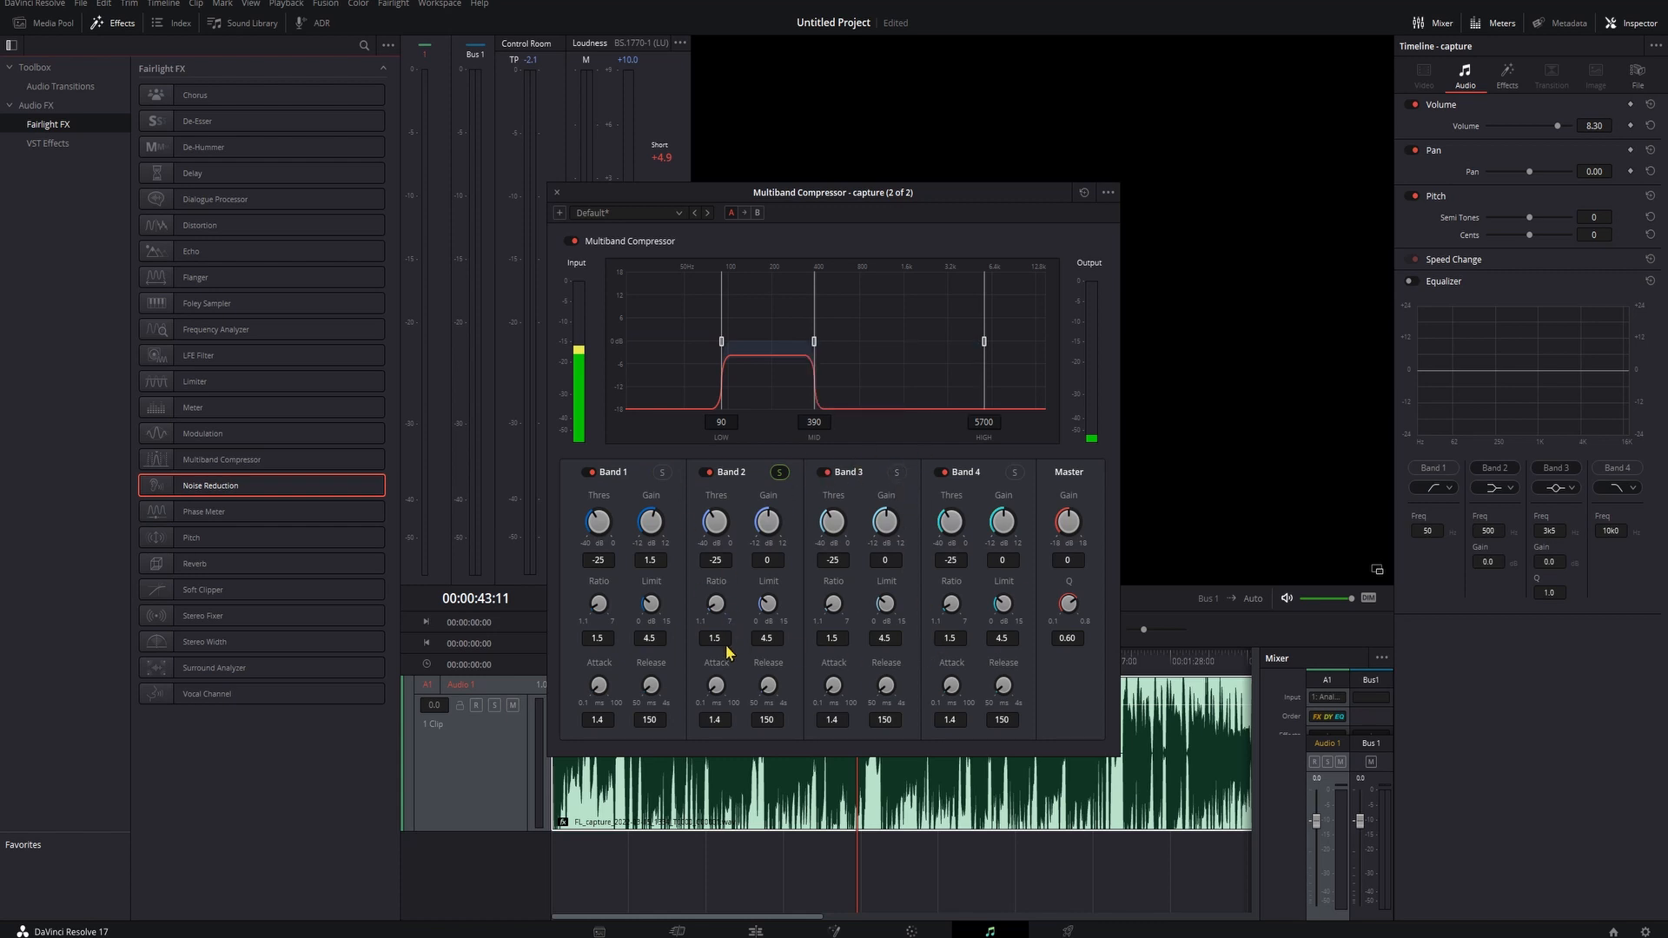
{"action": "key", "text": "space"}
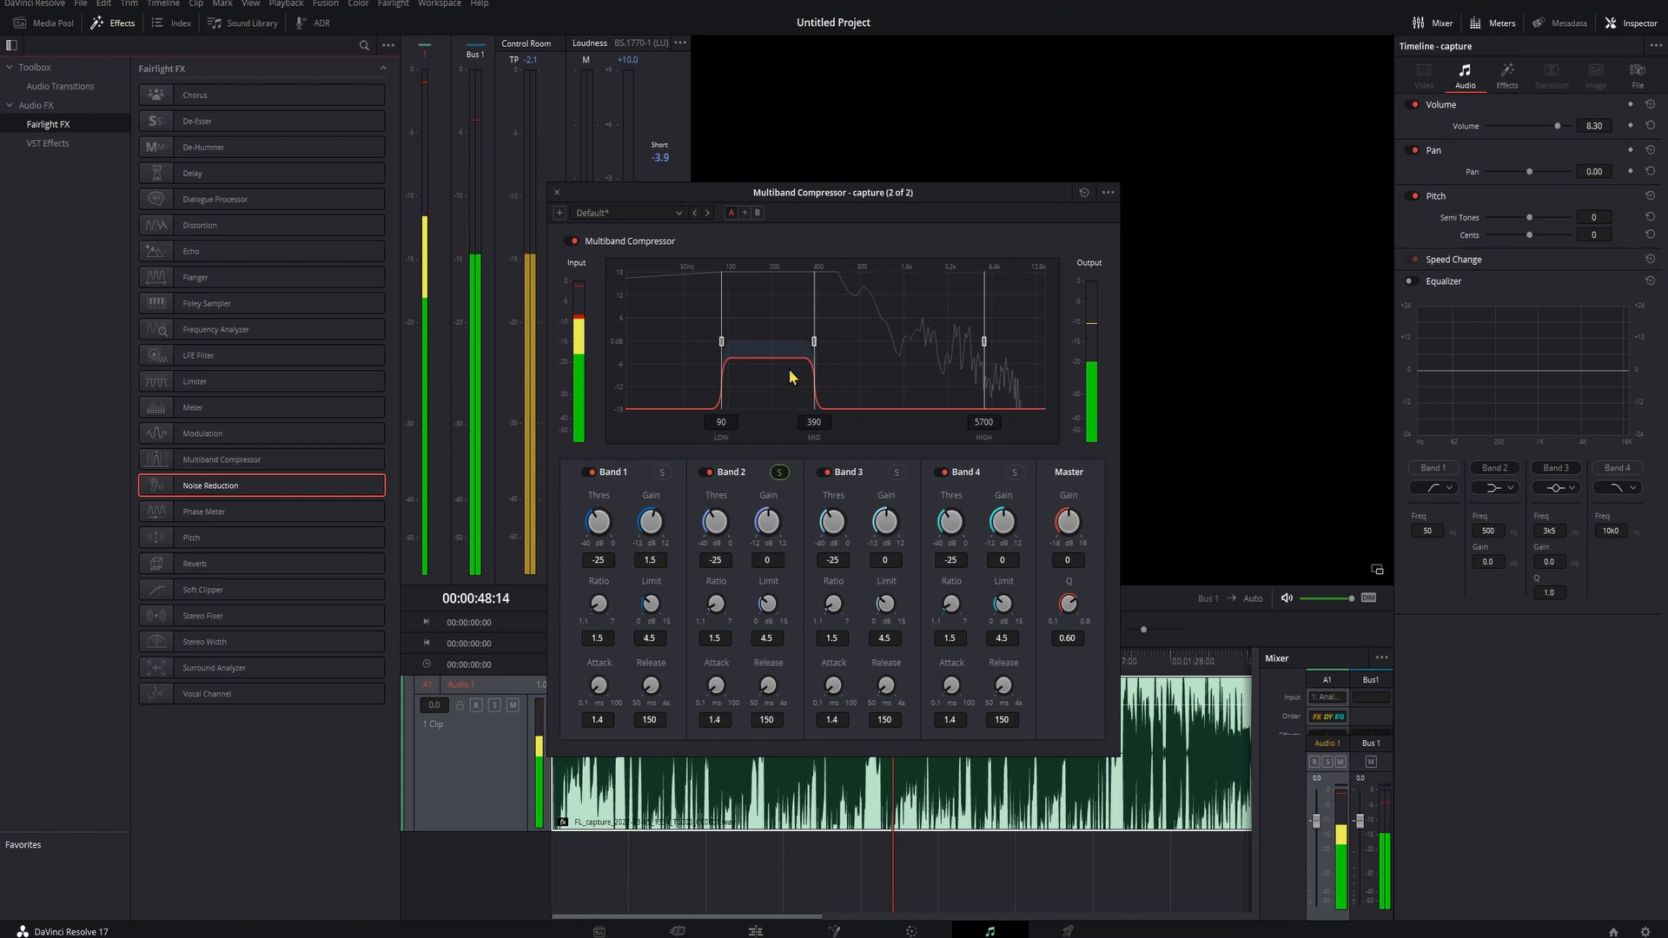
{"action": "left_click", "coordinate": [895, 473]}
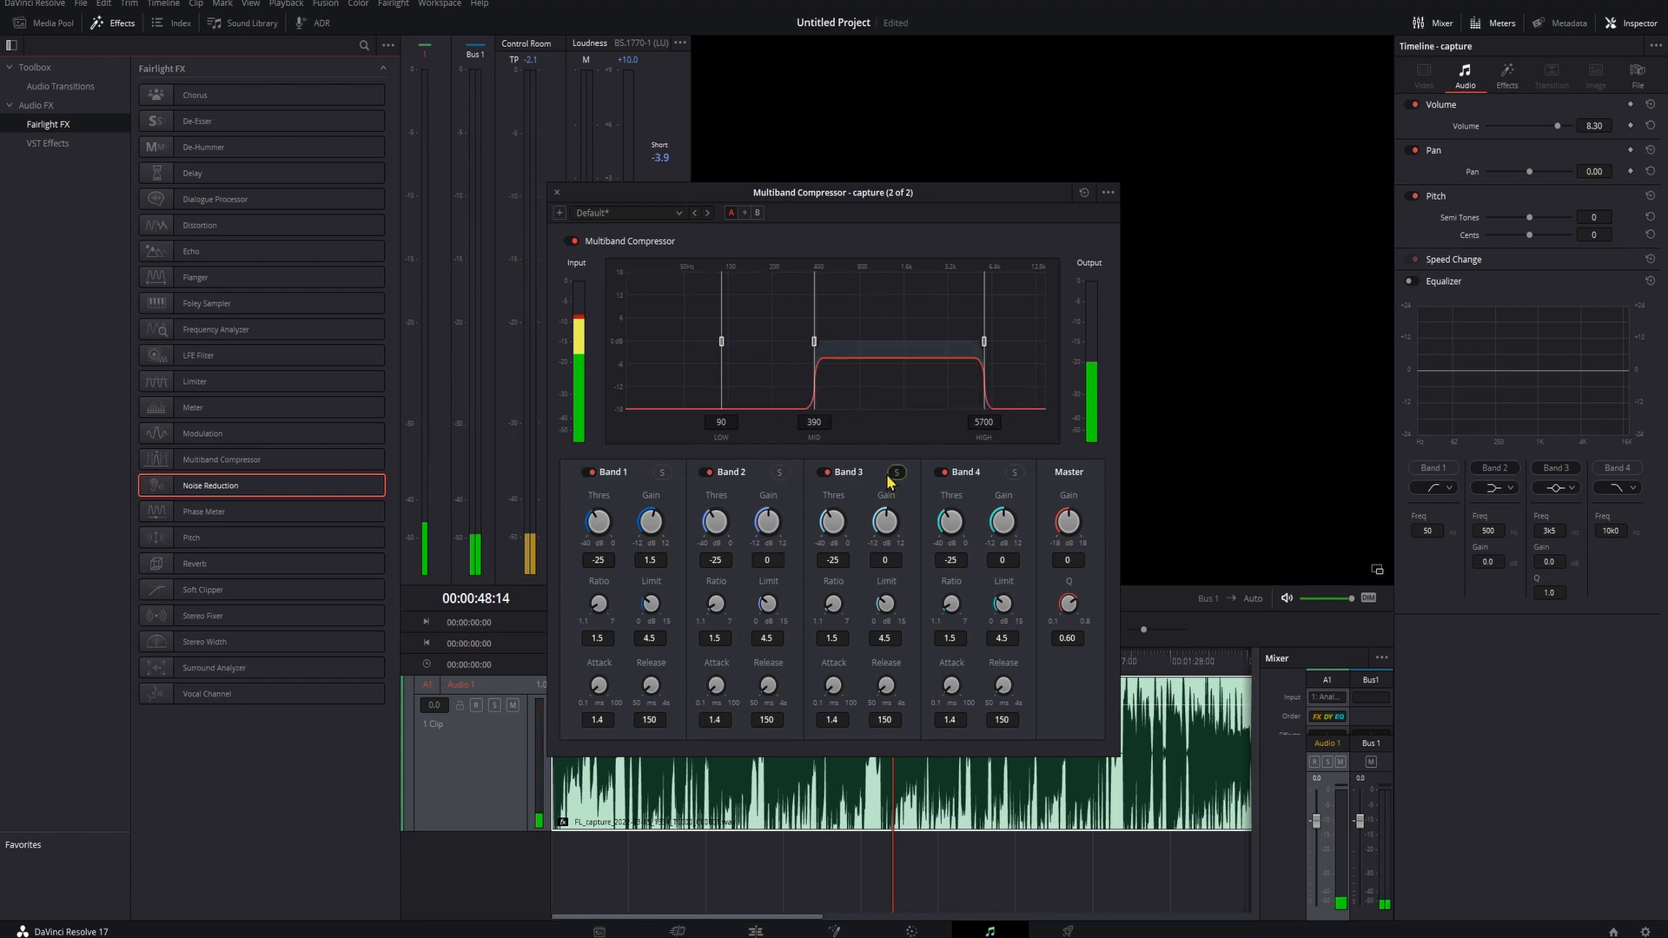
{"action": "key", "text": "space"}
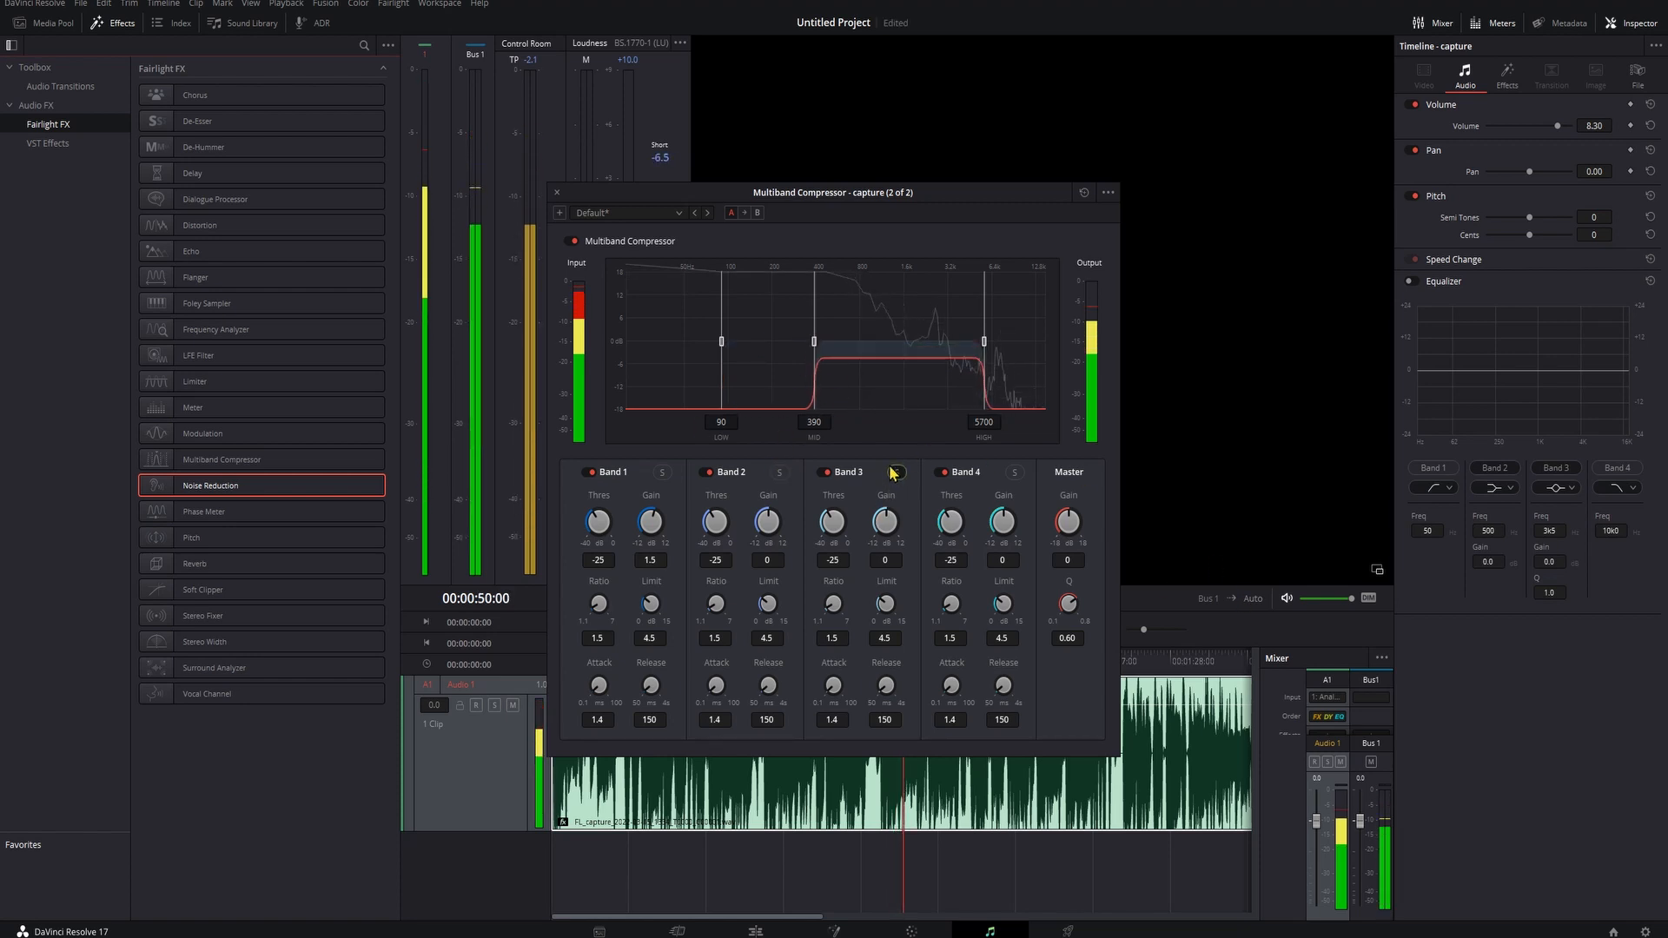
{"action": "key", "text": "space"}
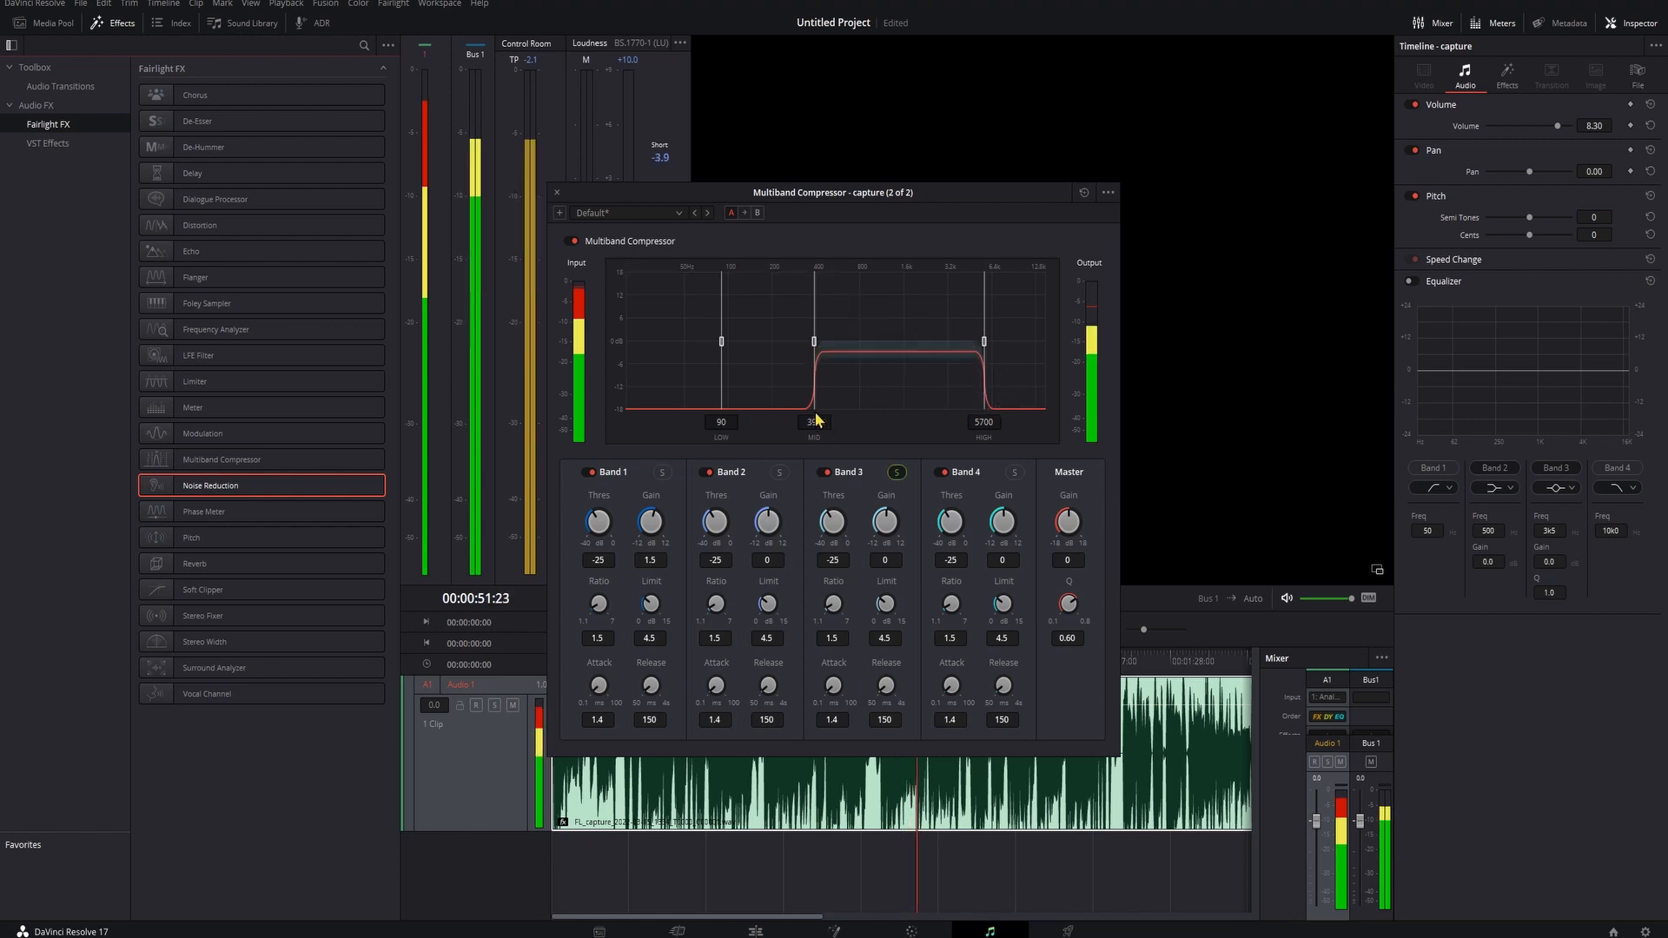
- Solo Band 1, Band 2 and Band 4 in turn during playback to hear each band separately
{"action": "left_click", "coordinate": [662, 471]}
{"action": "key", "text": "space"}
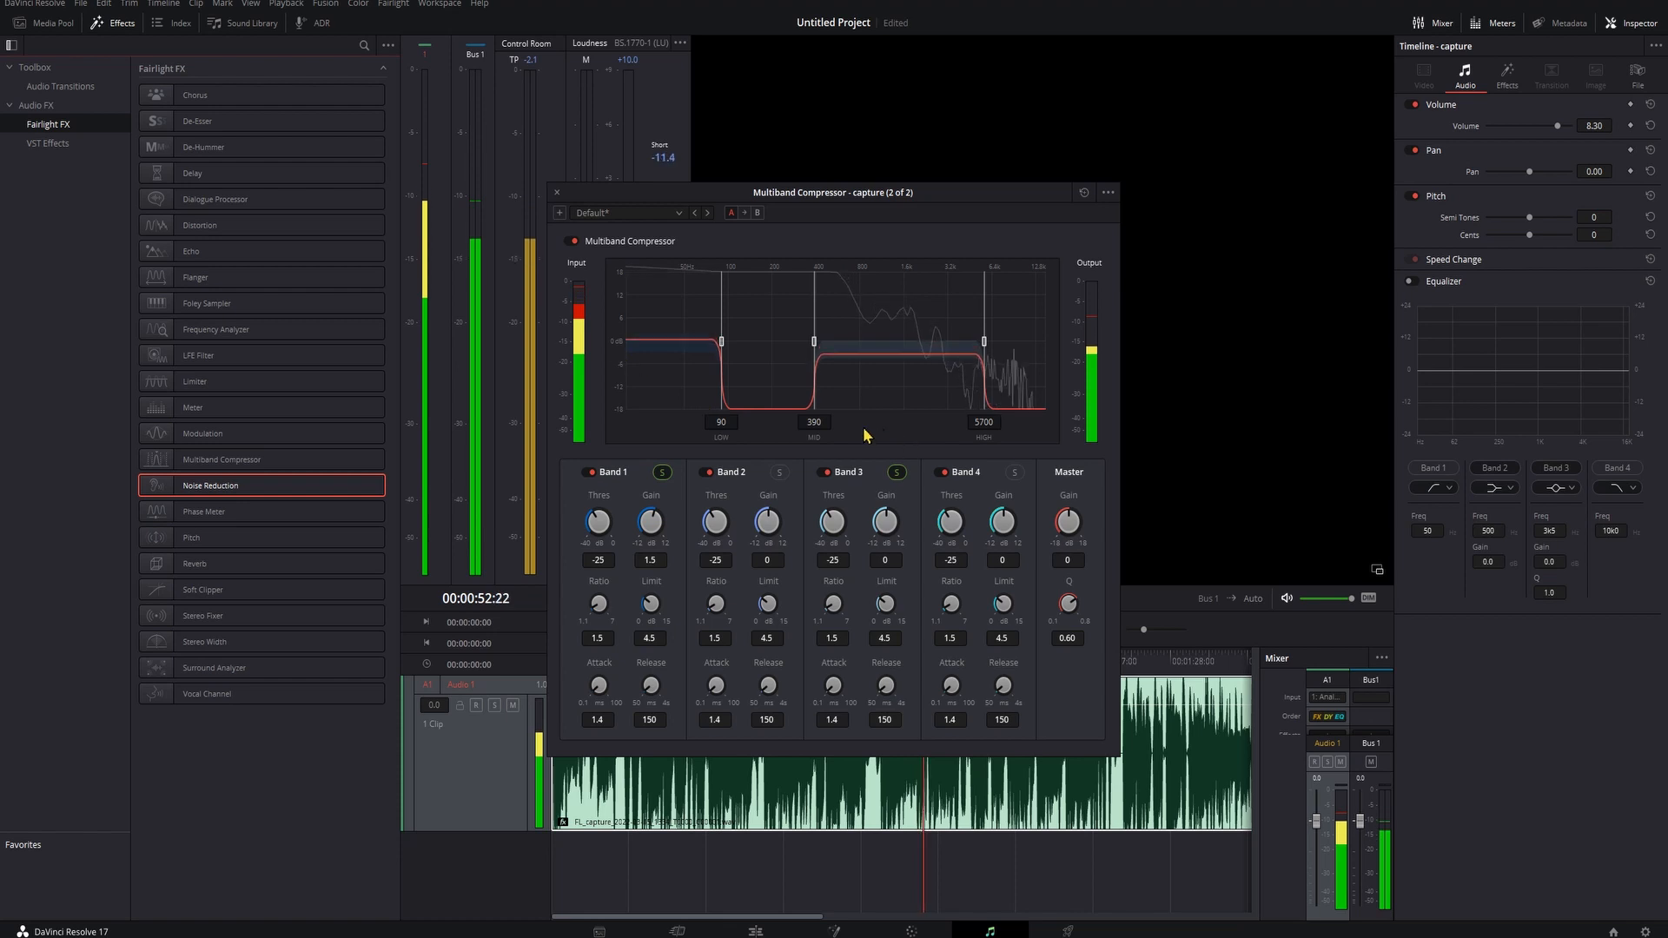
{"action": "left_click", "coordinate": [780, 473]}
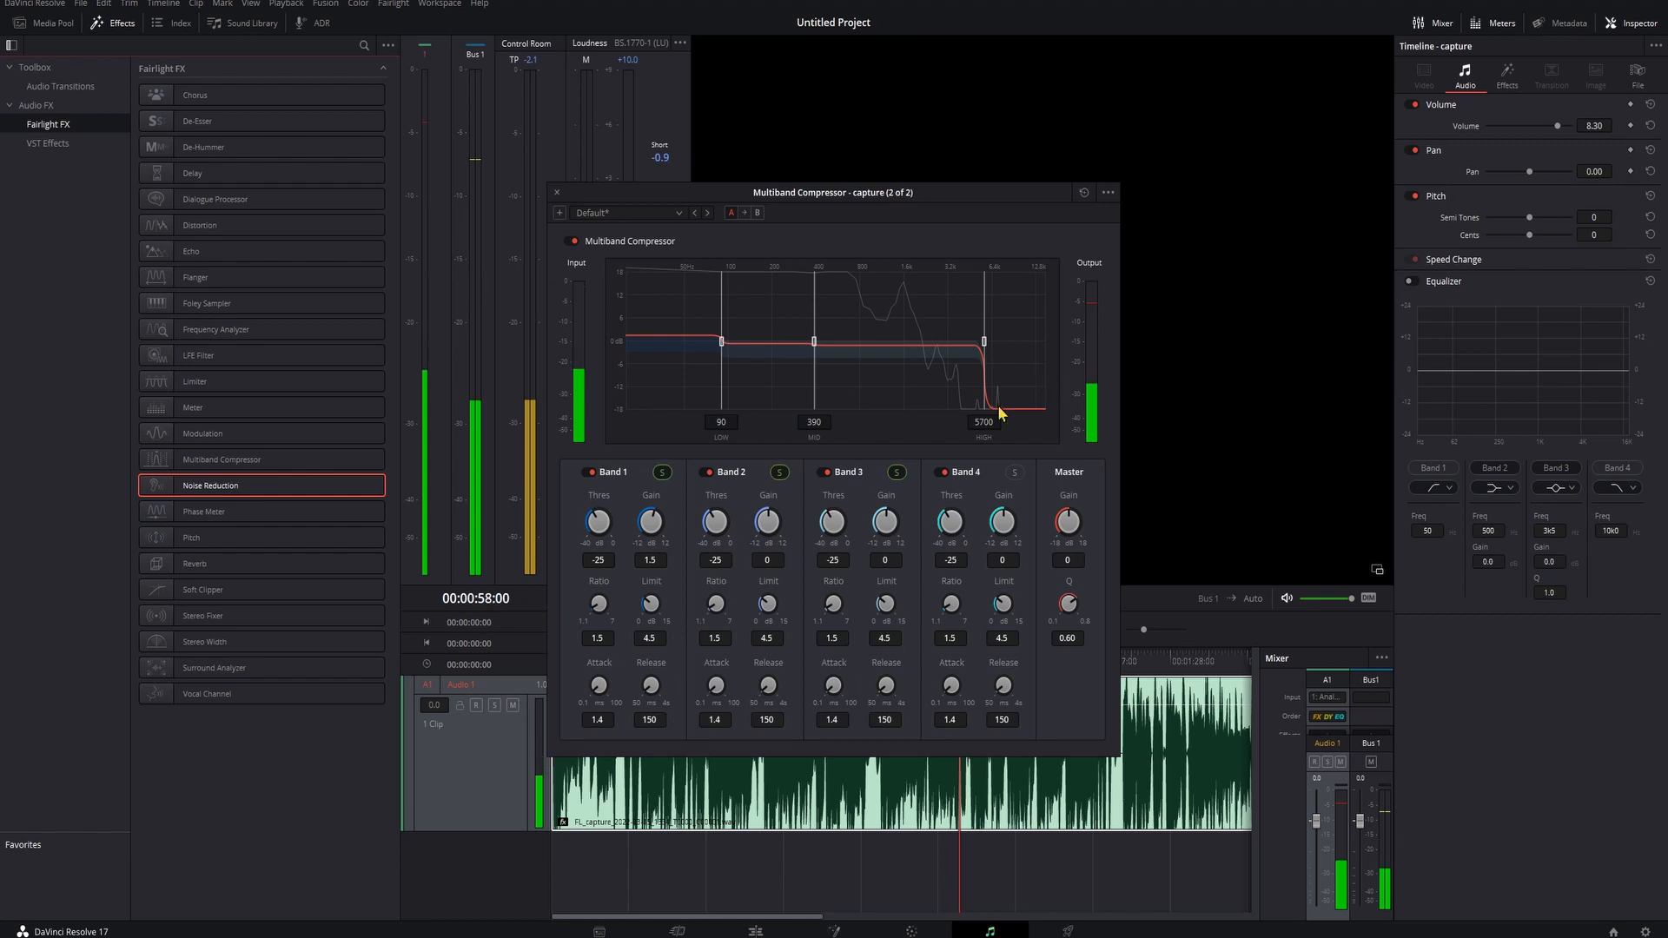
{"action": "left_click", "coordinate": [895, 473]}
{"action": "left_click", "coordinate": [779, 473]}
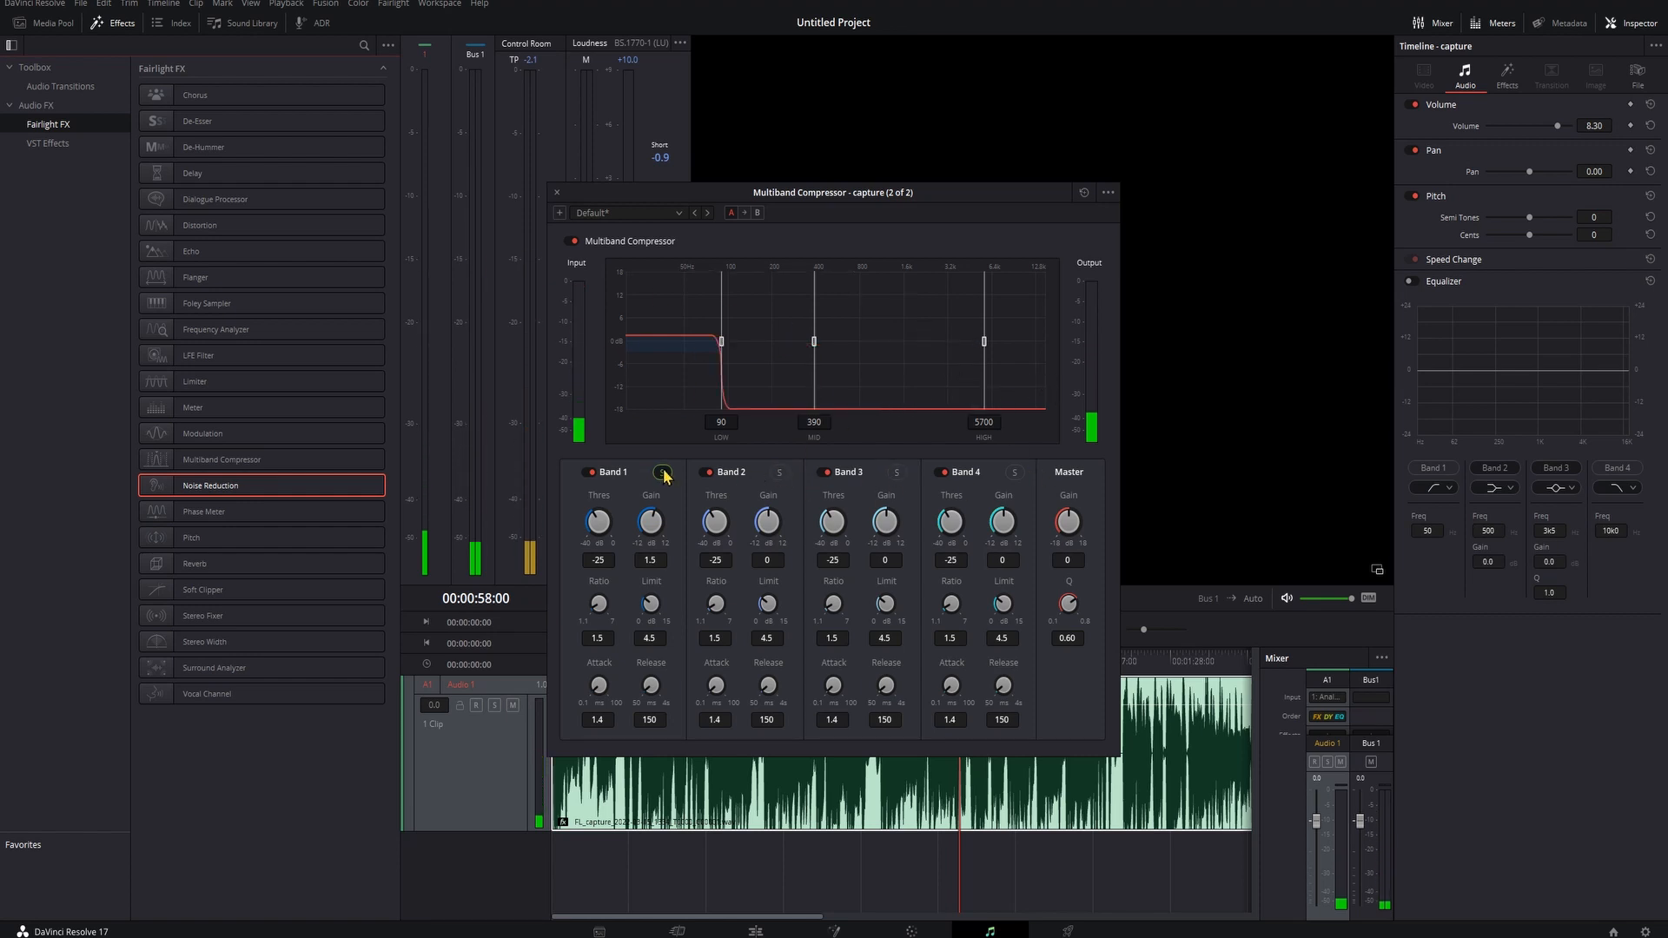
{"action": "left_click", "coordinate": [662, 472]}
{"action": "left_click", "coordinate": [1015, 473]}
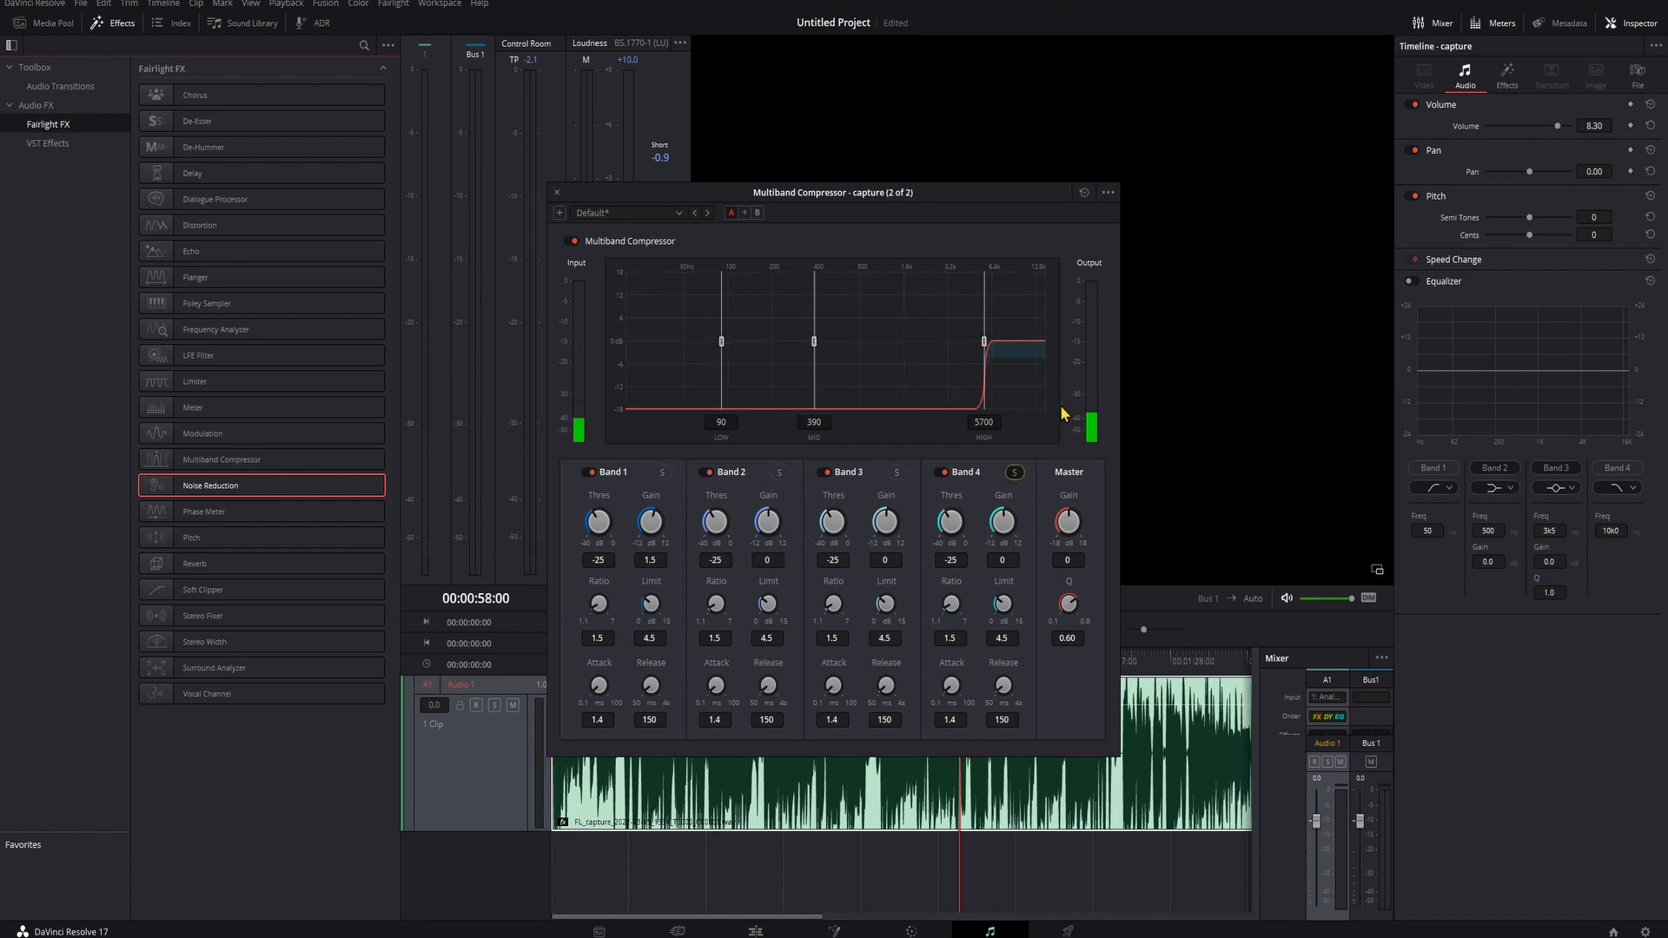
{"action": "key", "text": "space"}
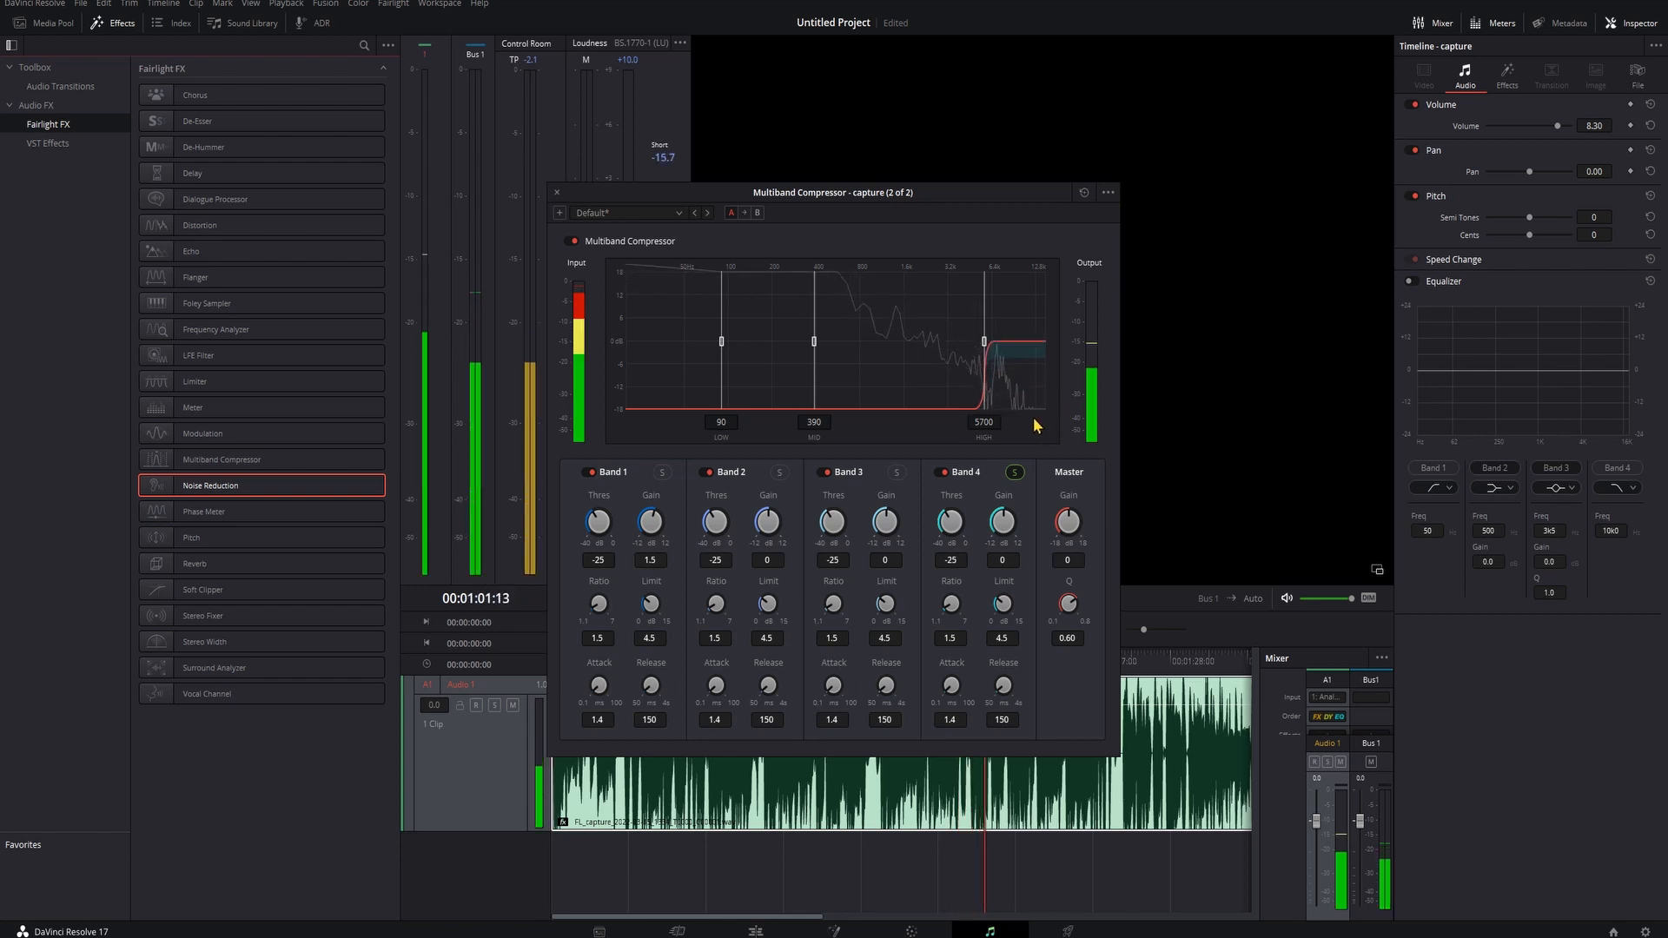
{"action": "key", "text": "space"}
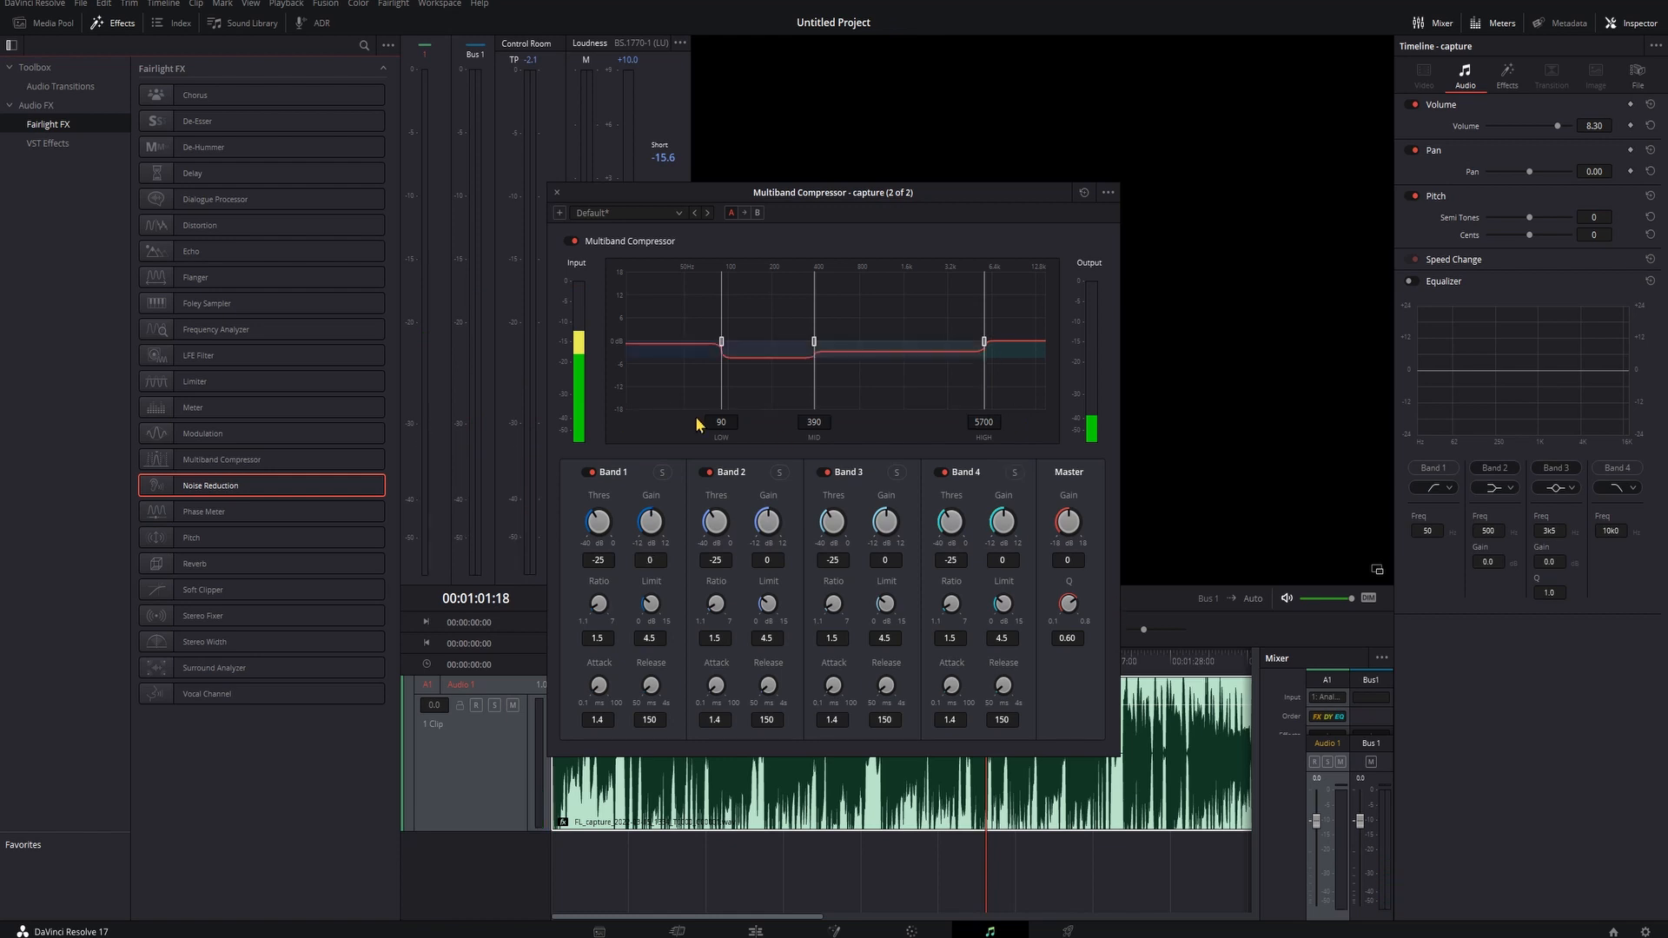
- Try different gains on Bands 1, 2 and 3, then reset all three gains to their defaults
{"action": "mouse_move", "coordinate": [650, 512]}
{"action": "left_mouse_down"}
{"action": "mouse_move", "coordinate": [676, 518]}
{"action": "mouse_move", "coordinate": [649, 514]}
{"action": "left_mouse_up"}
{"action": "left_click_drag", "start_coordinate": [775, 523], "coordinate": [780, 528]}
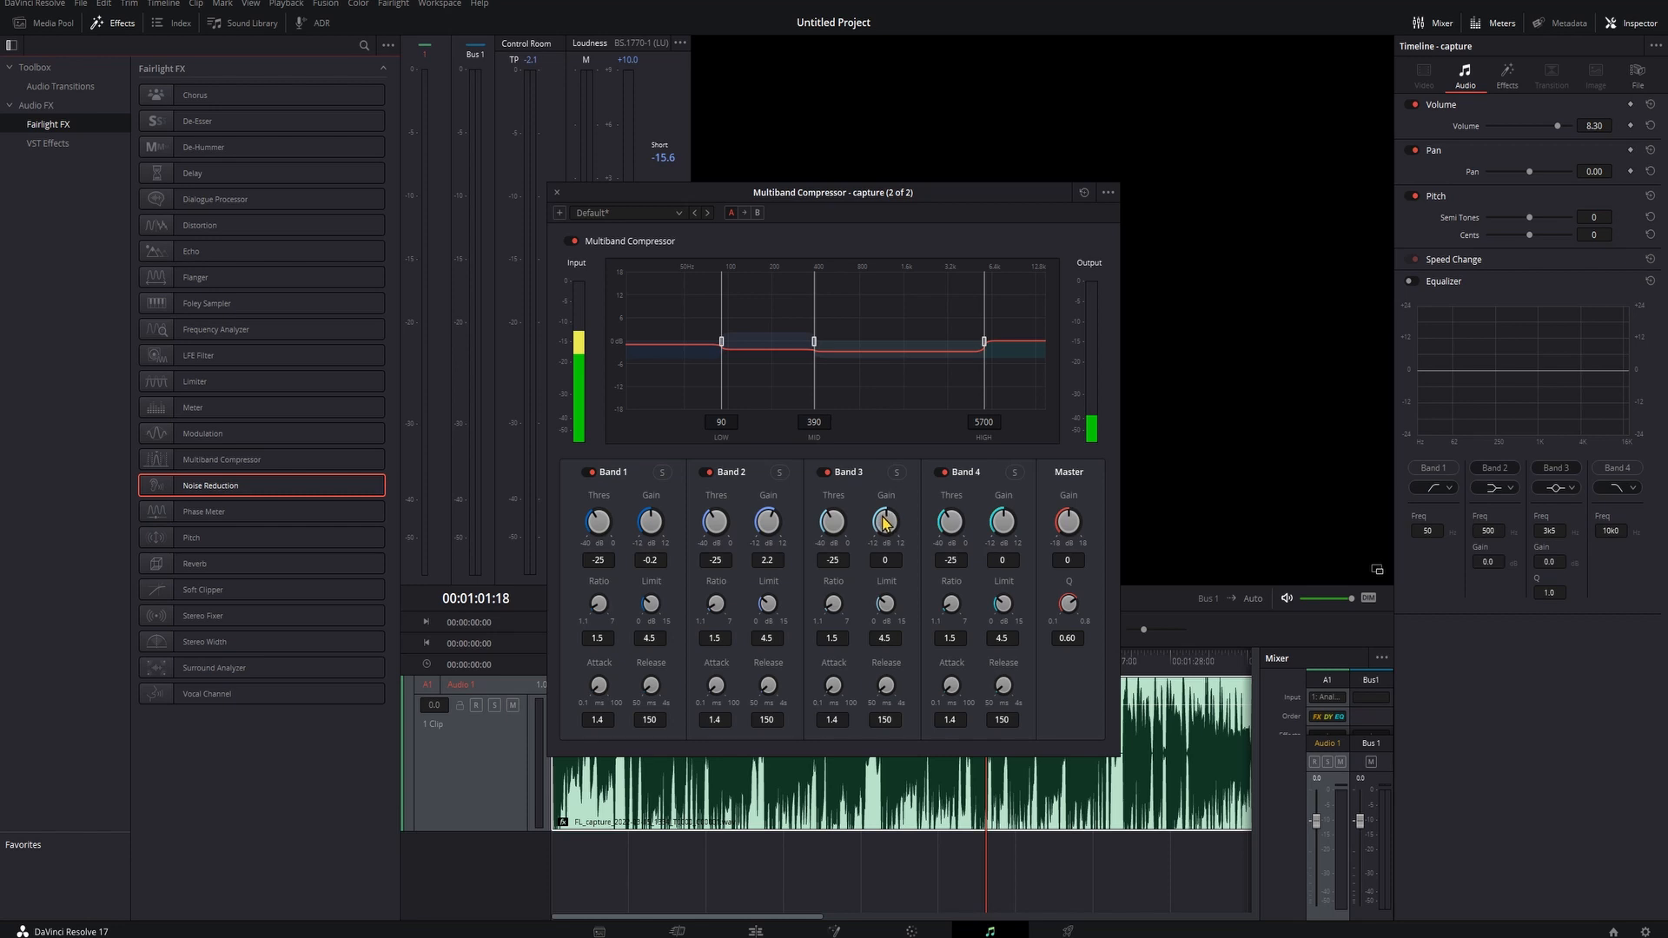
{"action": "left_click_drag", "start_coordinate": [773, 522], "coordinate": [778, 514]}
{"action": "left_click_drag", "start_coordinate": [890, 521], "coordinate": [949, 521]}
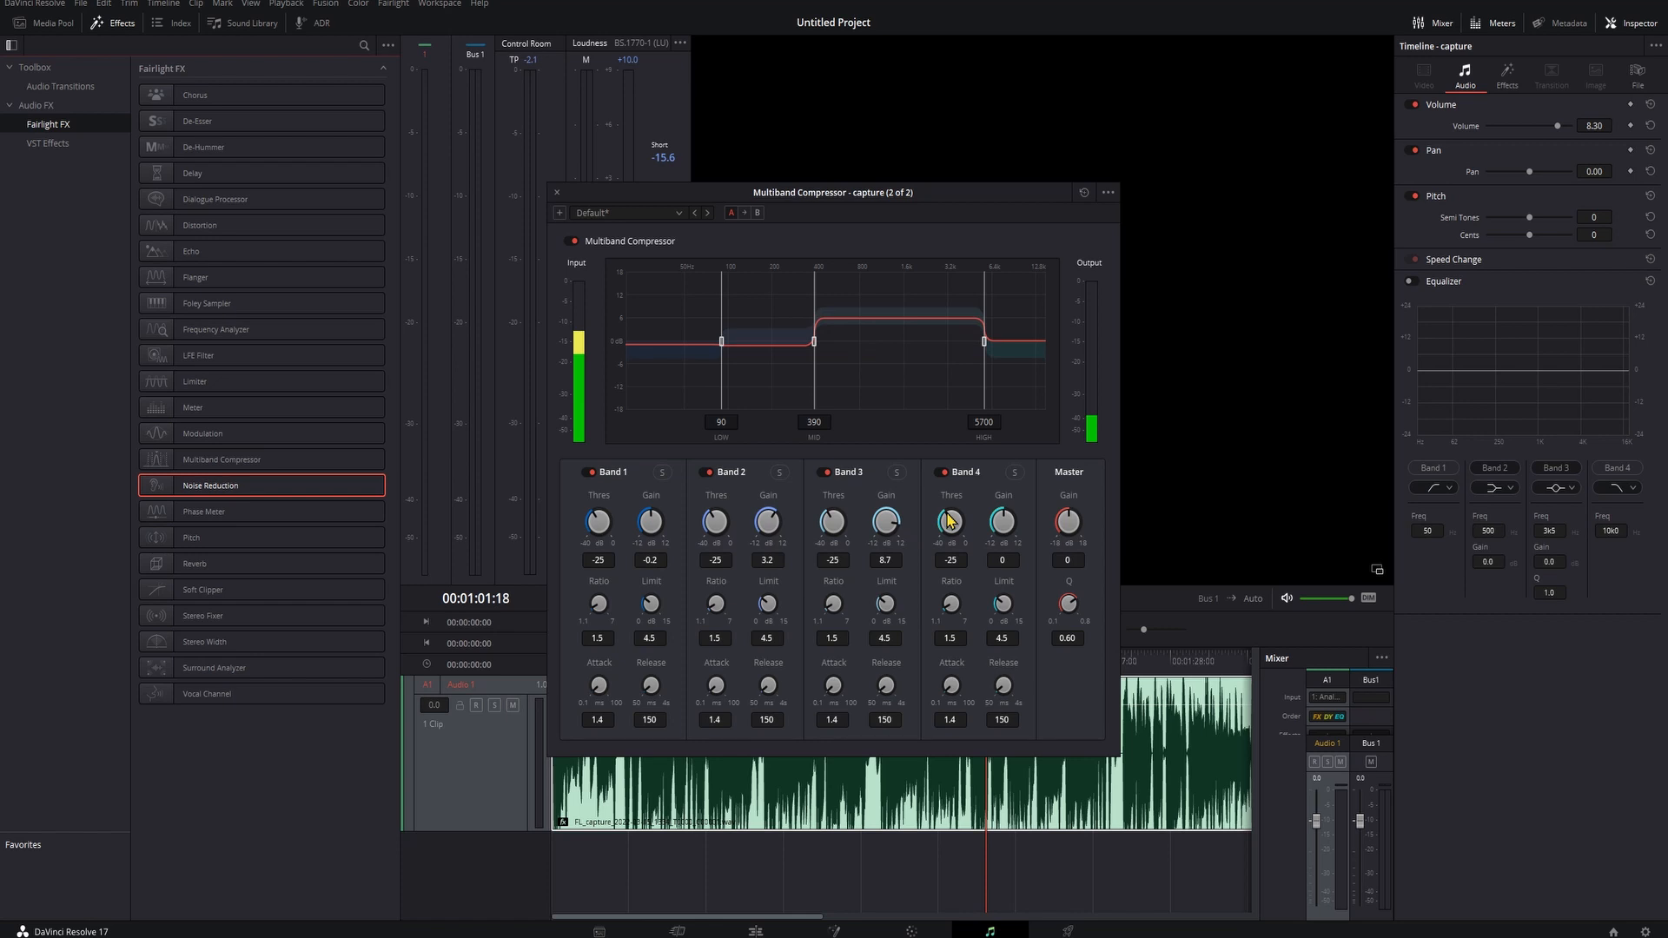
{"action": "left_click_drag", "start_coordinate": [767, 525], "coordinate": [635, 521]}
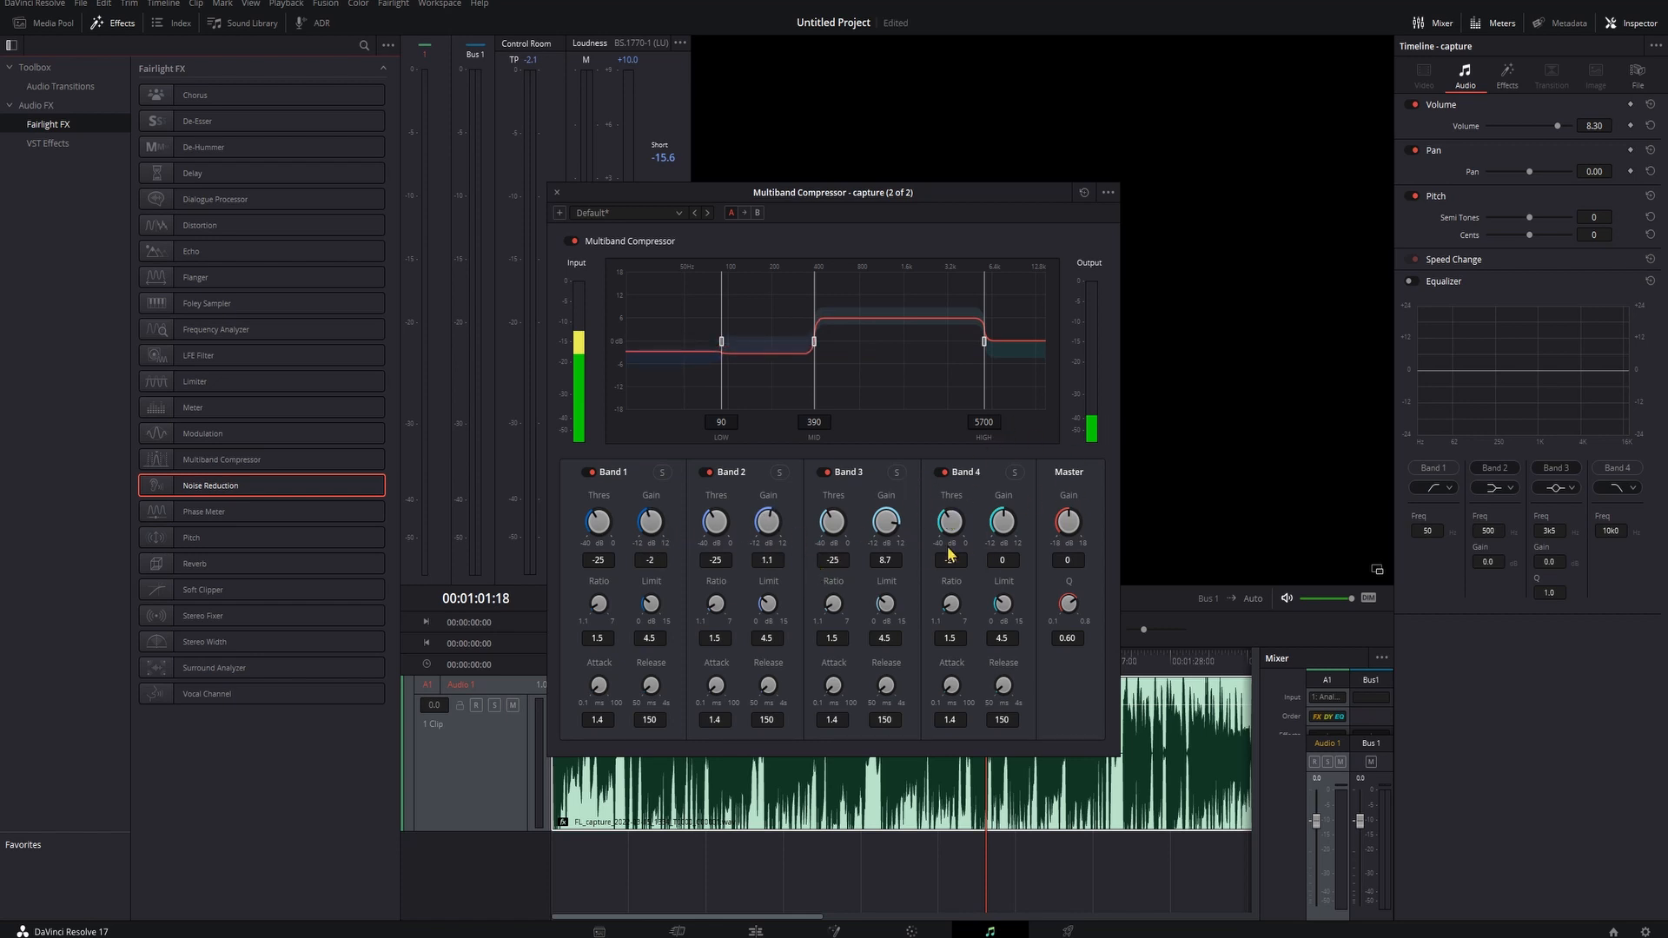
{"action": "double_click", "coordinate": [890, 524]}
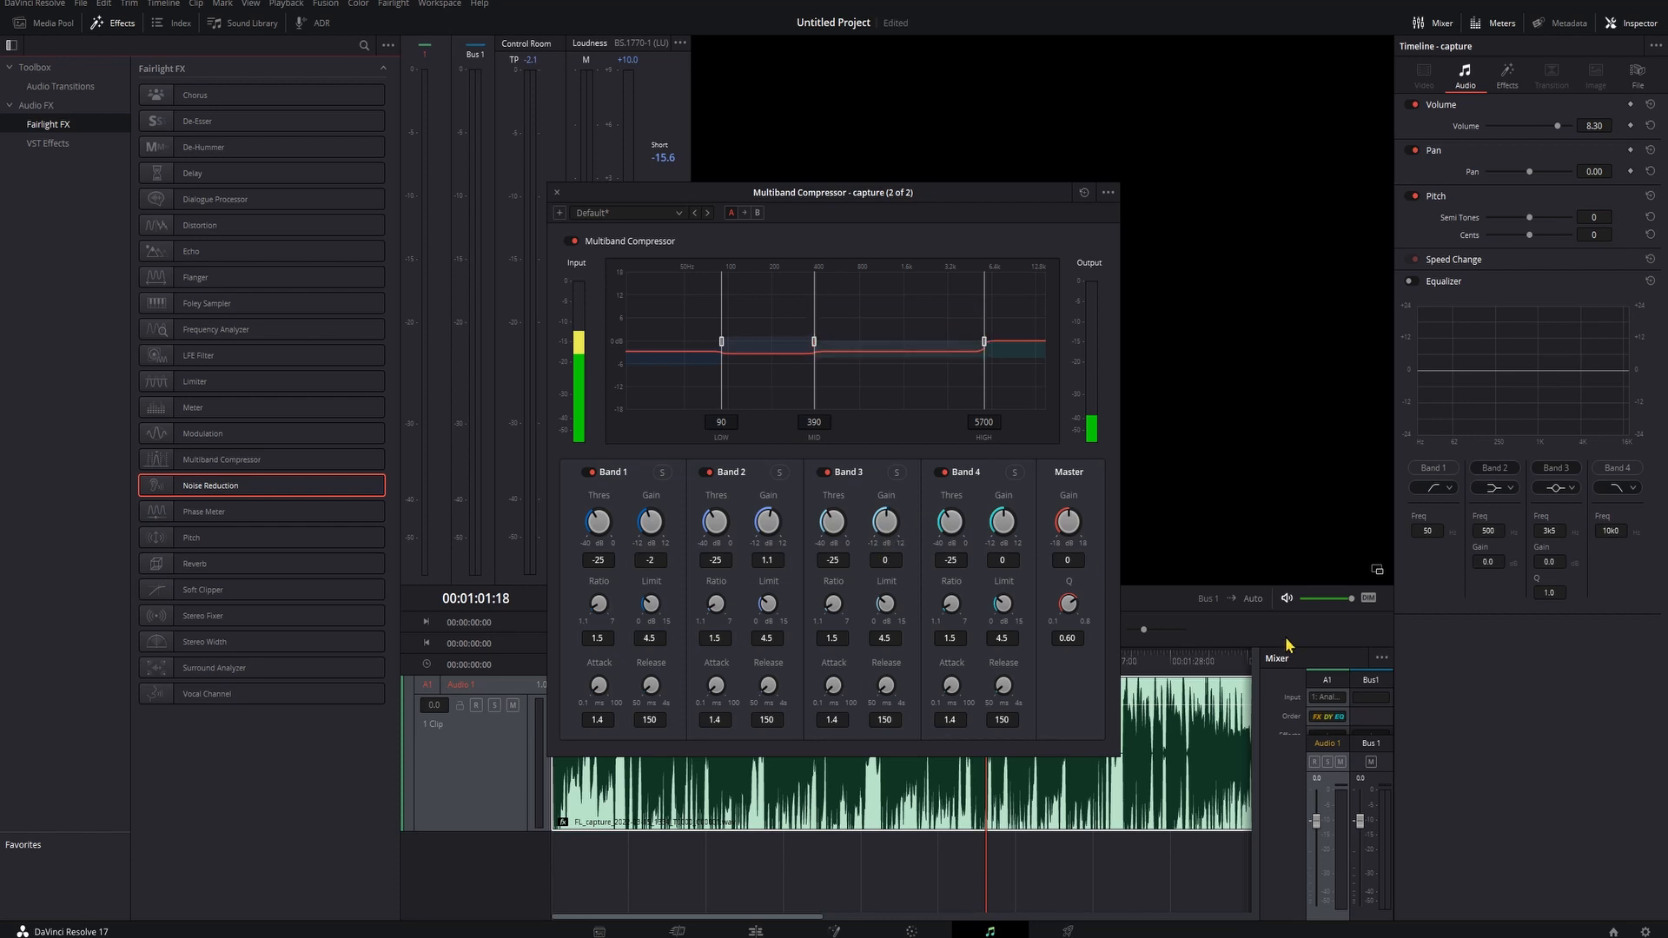
{"action": "double_click", "coordinate": [767, 521]}
{"action": "double_click", "coordinate": [649, 521]}
- Try Band 3 gain values of 12, -12 and -3.8 during playback, then reset Band 3 gain to default
{"action": "left_click_drag", "start_coordinate": [883, 523], "coordinate": [1454, 739]}
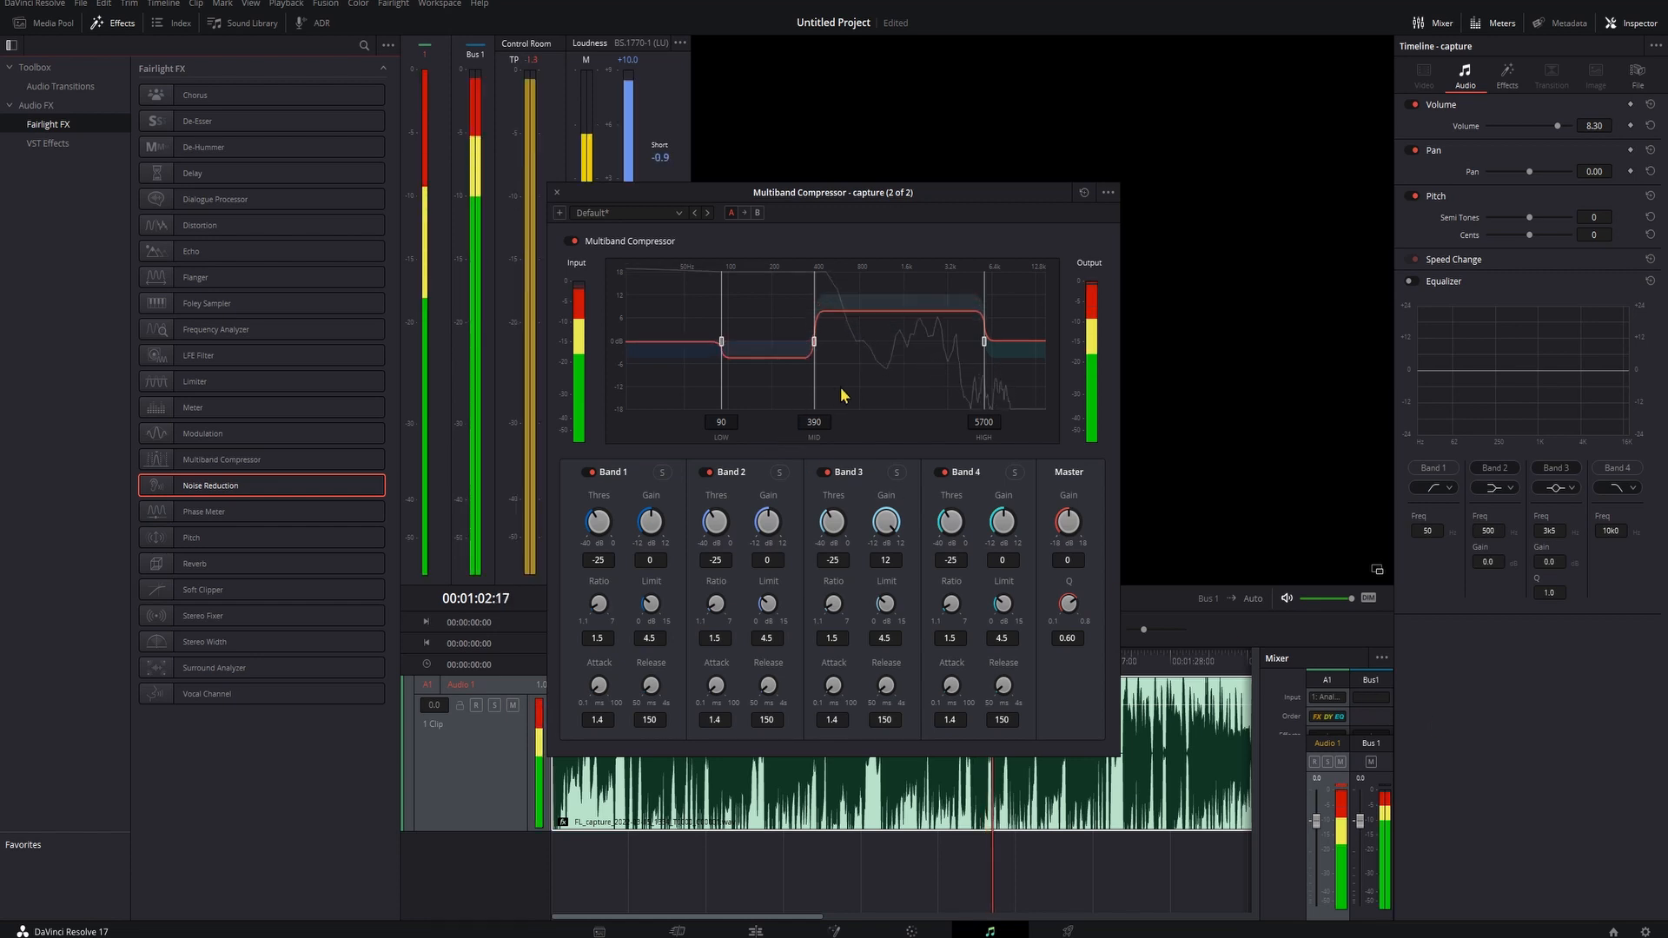
{"action": "key", "text": "space"}
{"action": "left_click_drag", "start_coordinate": [886, 523], "coordinate": [168, 698]}
{"action": "key", "text": "space"}
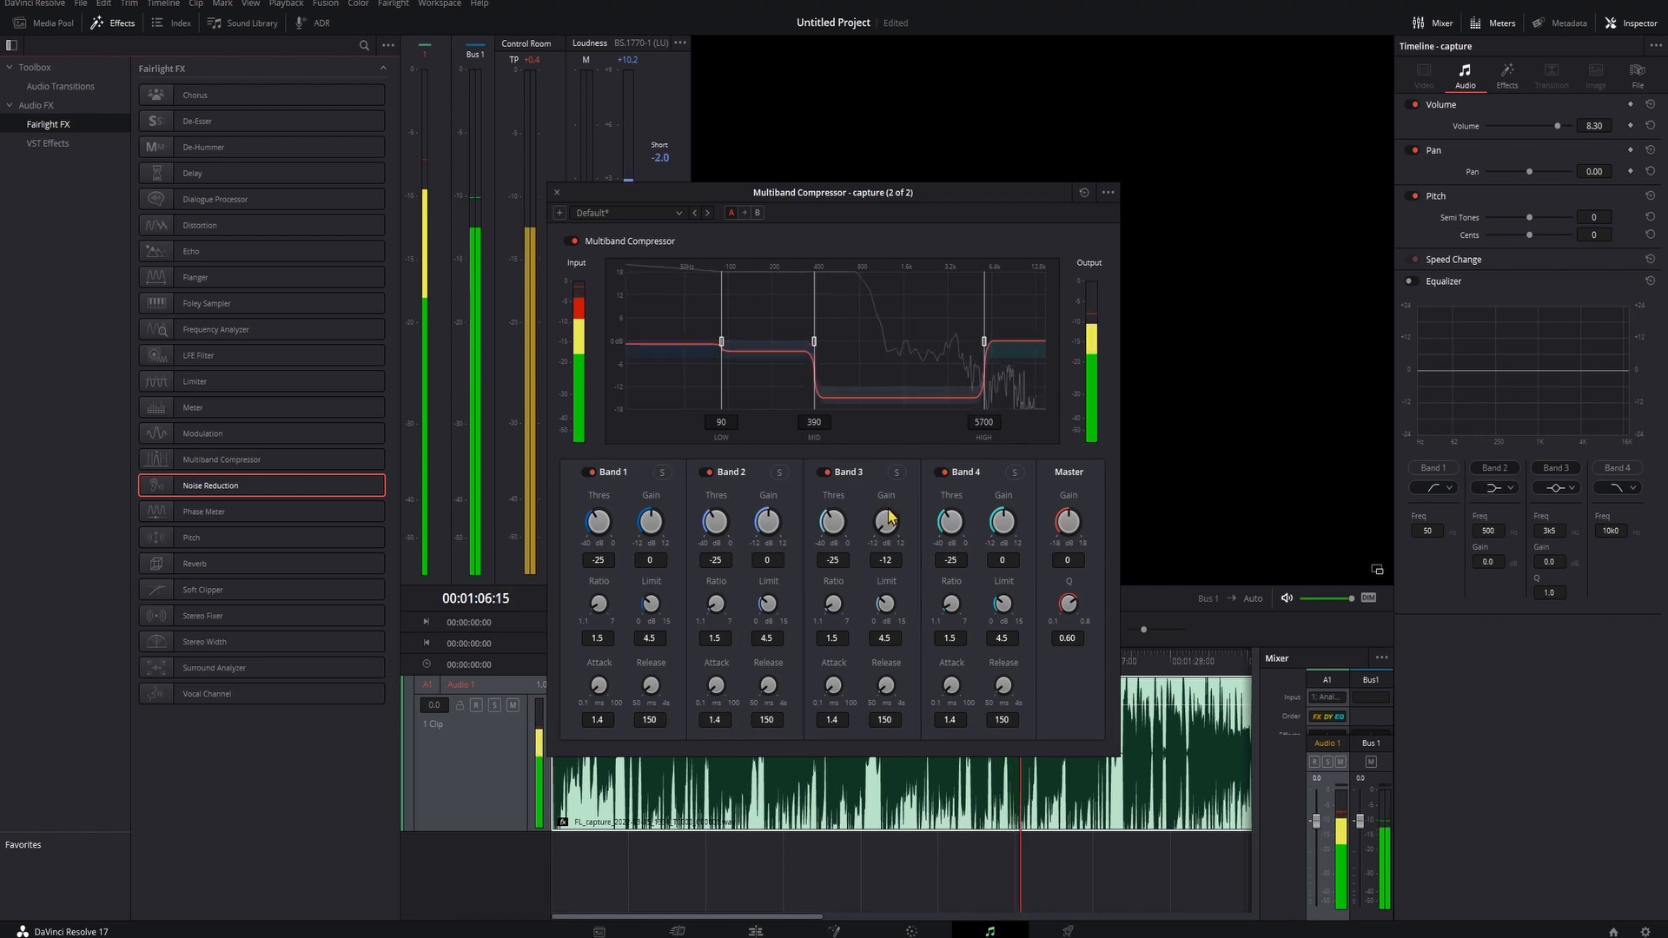
{"action": "key", "text": "space"}
{"action": "left_click_drag", "start_coordinate": [884, 524], "coordinate": [894, 545]}
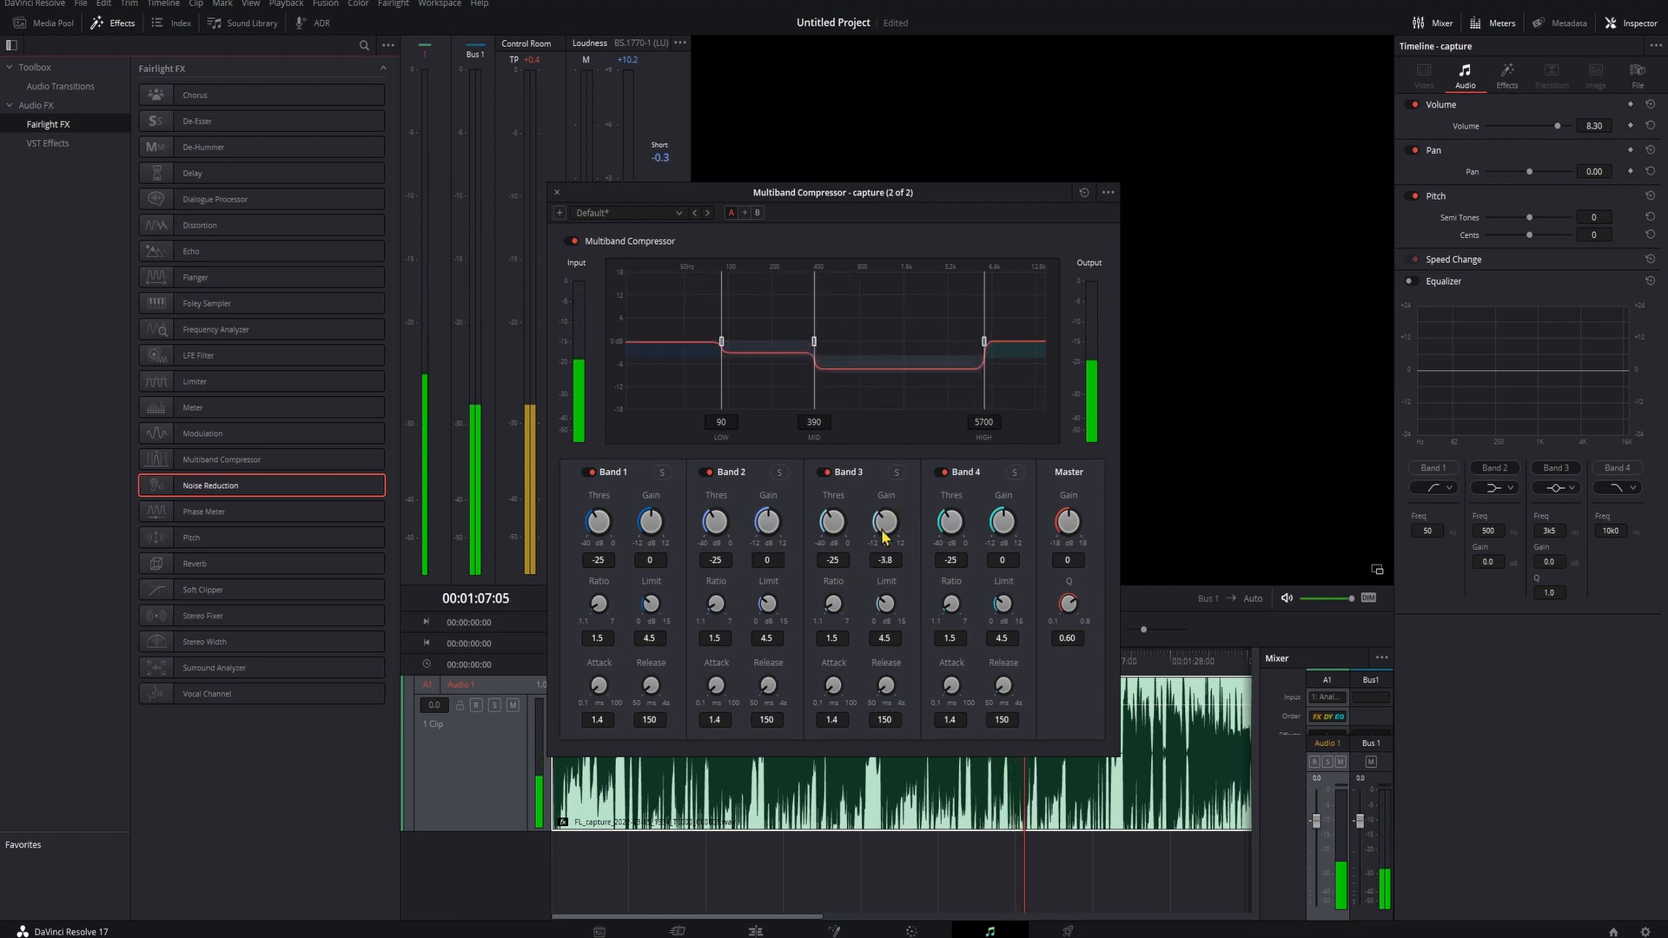
{"action": "double_click", "coordinate": [884, 532]}
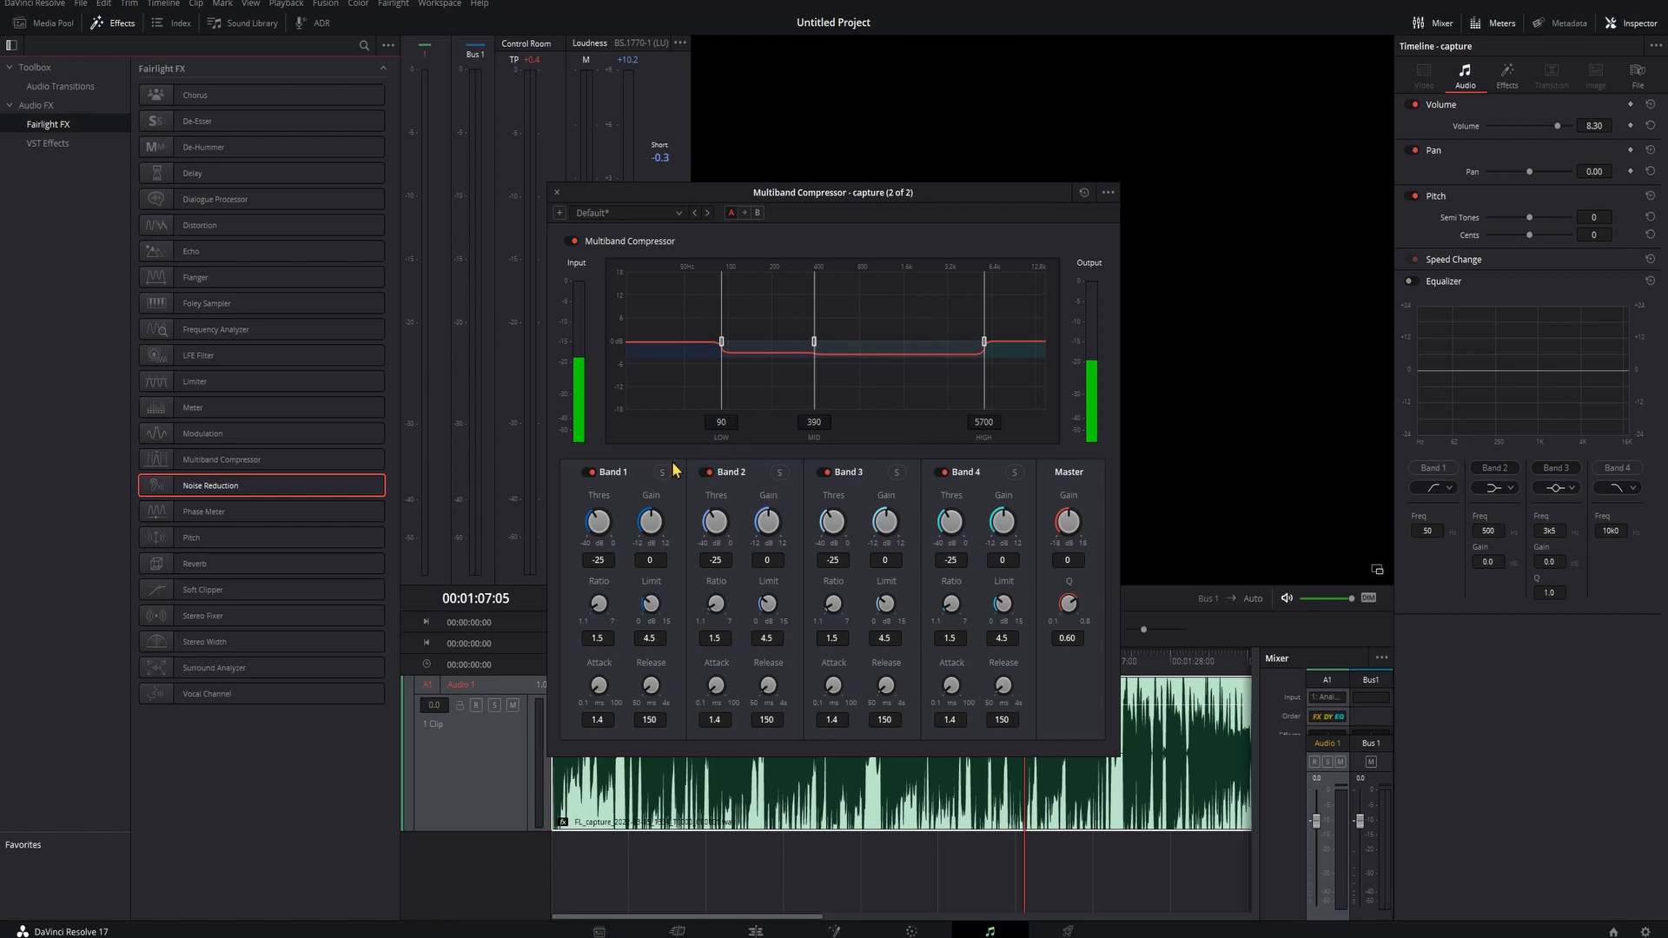
- Set the band gains to 2.1, -1.7, 2.6 and -12 for Bands 1 to 4 and play the clip
{"action": "left_click_drag", "start_coordinate": [653, 519], "coordinate": [664, 534]}
{"action": "left_click_drag", "start_coordinate": [891, 525], "coordinate": [908, 521]}
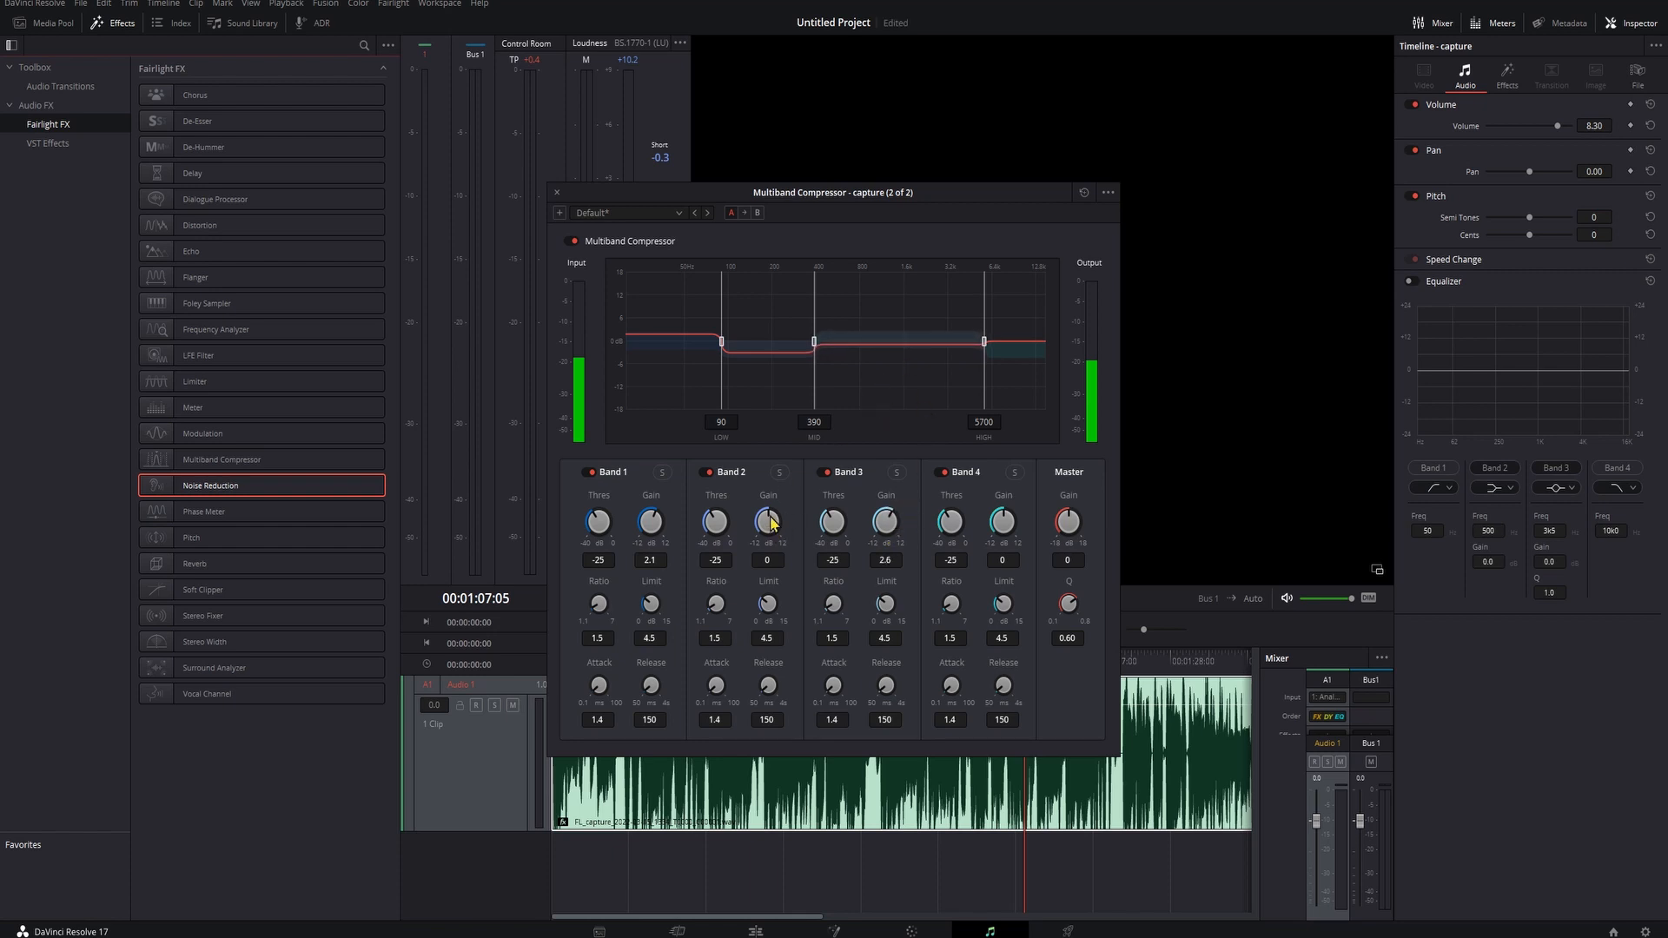
{"action": "left_click_drag", "start_coordinate": [770, 521], "coordinate": [770, 540]}
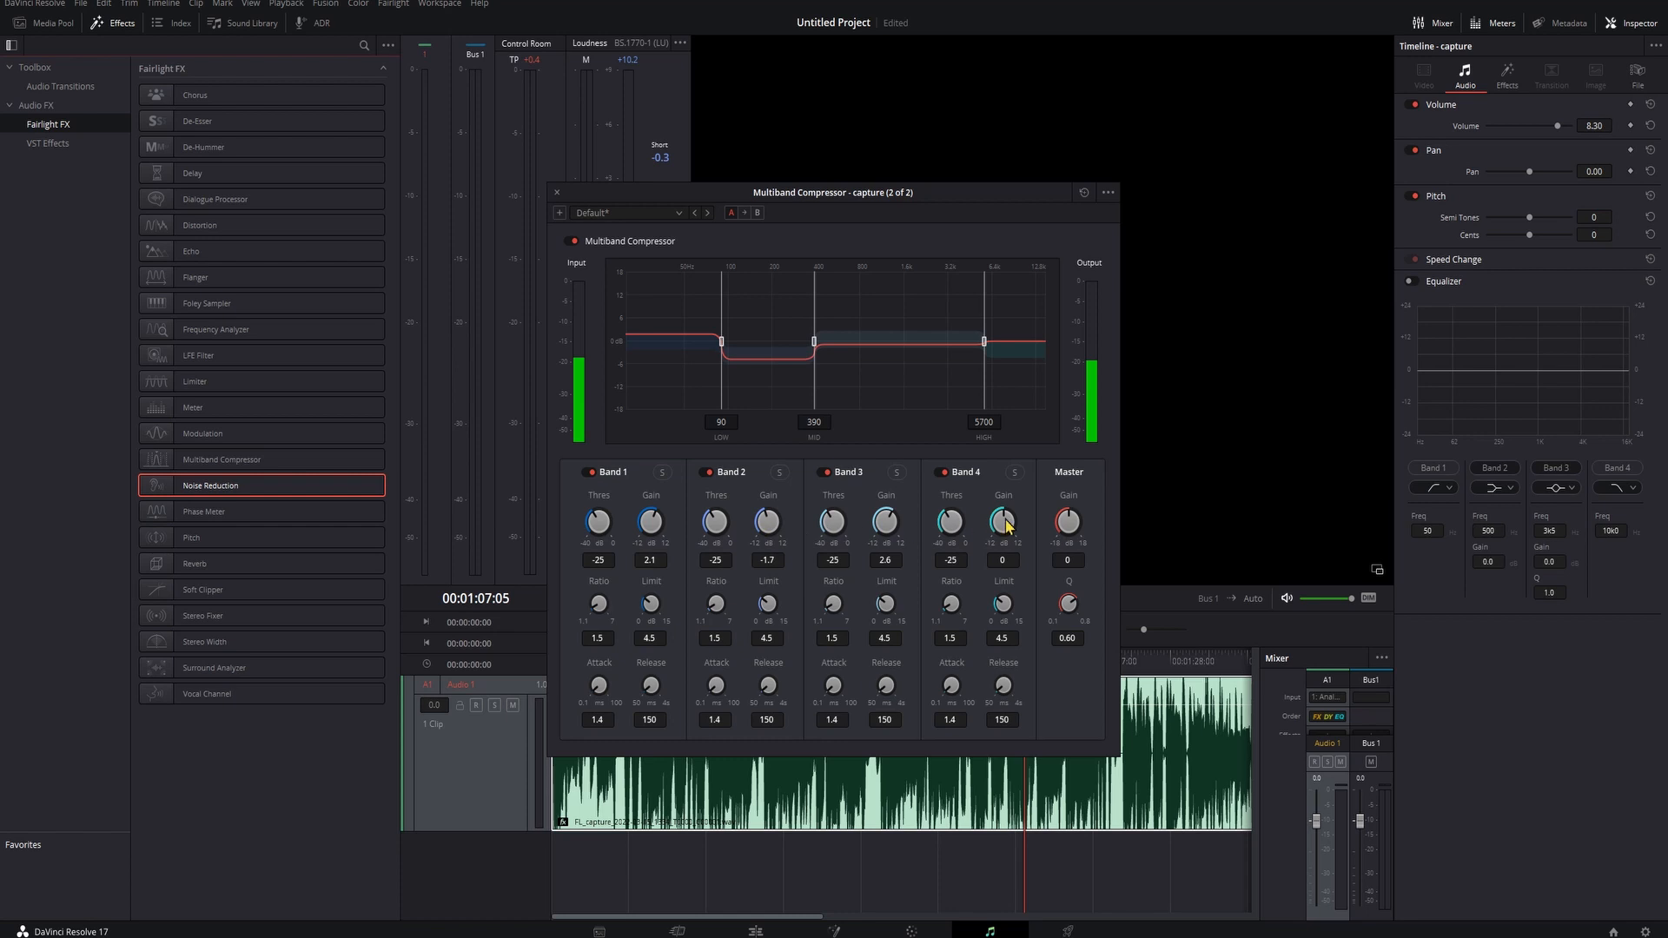
{"action": "left_click_drag", "start_coordinate": [1006, 525], "coordinate": [916, 550]}
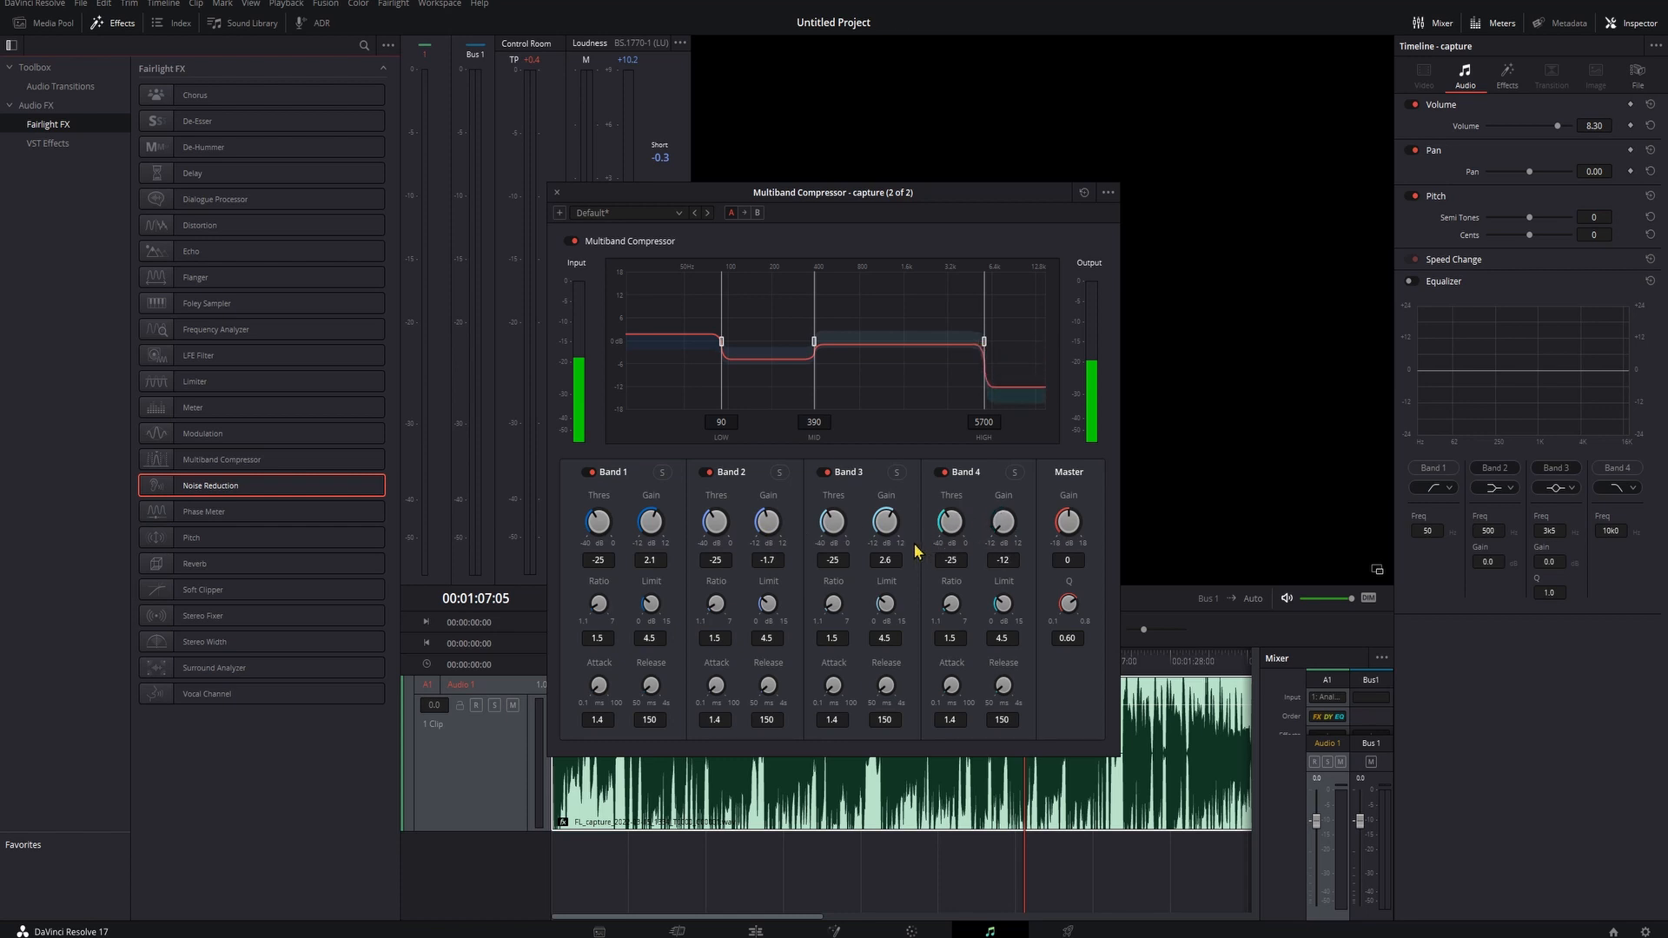
{"action": "key", "text": "space"}
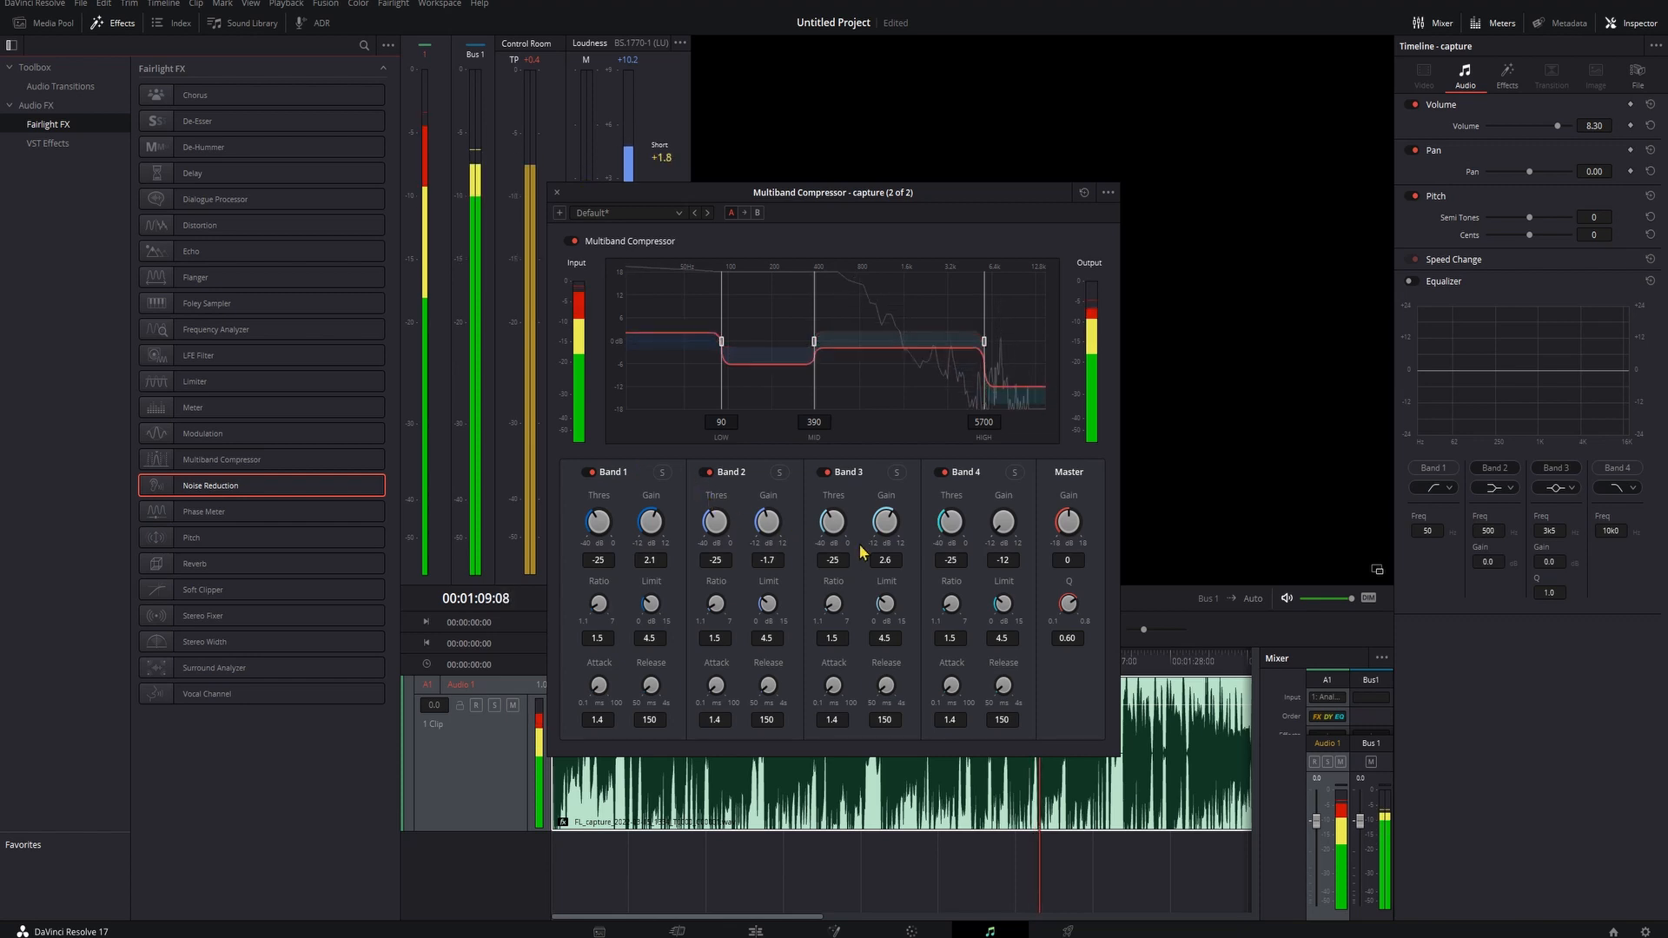
- Set Band 3 gain to -0.9, Band 1 gain to 6.2 and Band 2 gain to 0.8, then close the compressor window
{"action": "left_click_drag", "start_coordinate": [889, 528], "coordinate": [869, 532]}
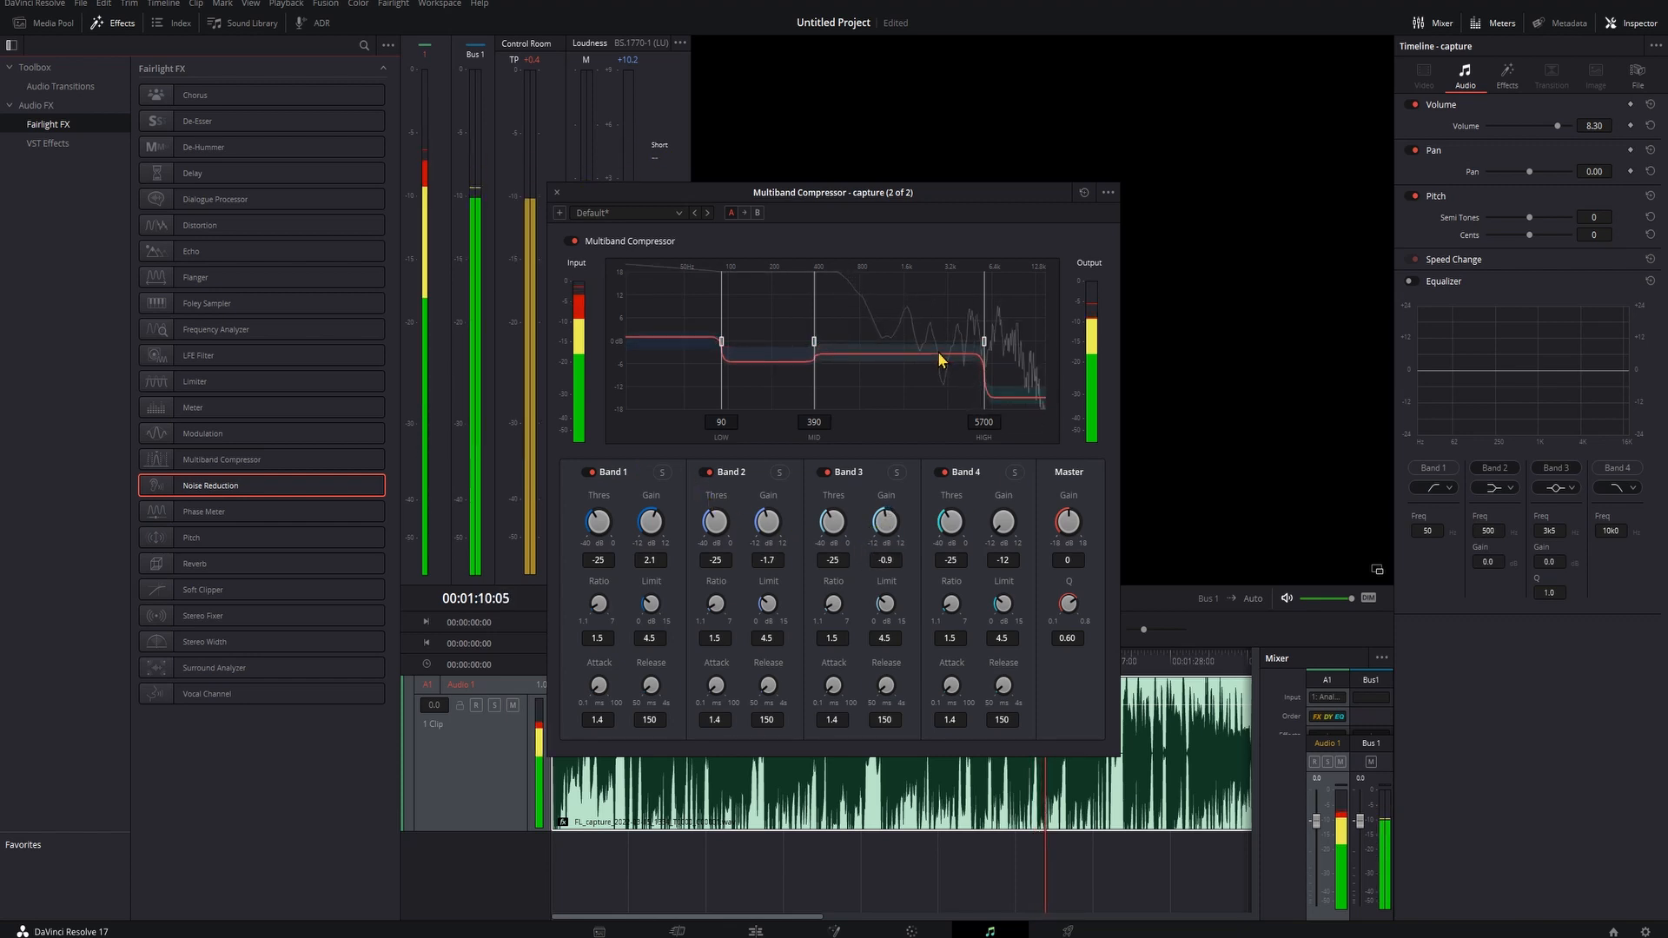
{"action": "left_click_drag", "start_coordinate": [652, 518], "coordinate": [775, 524]}
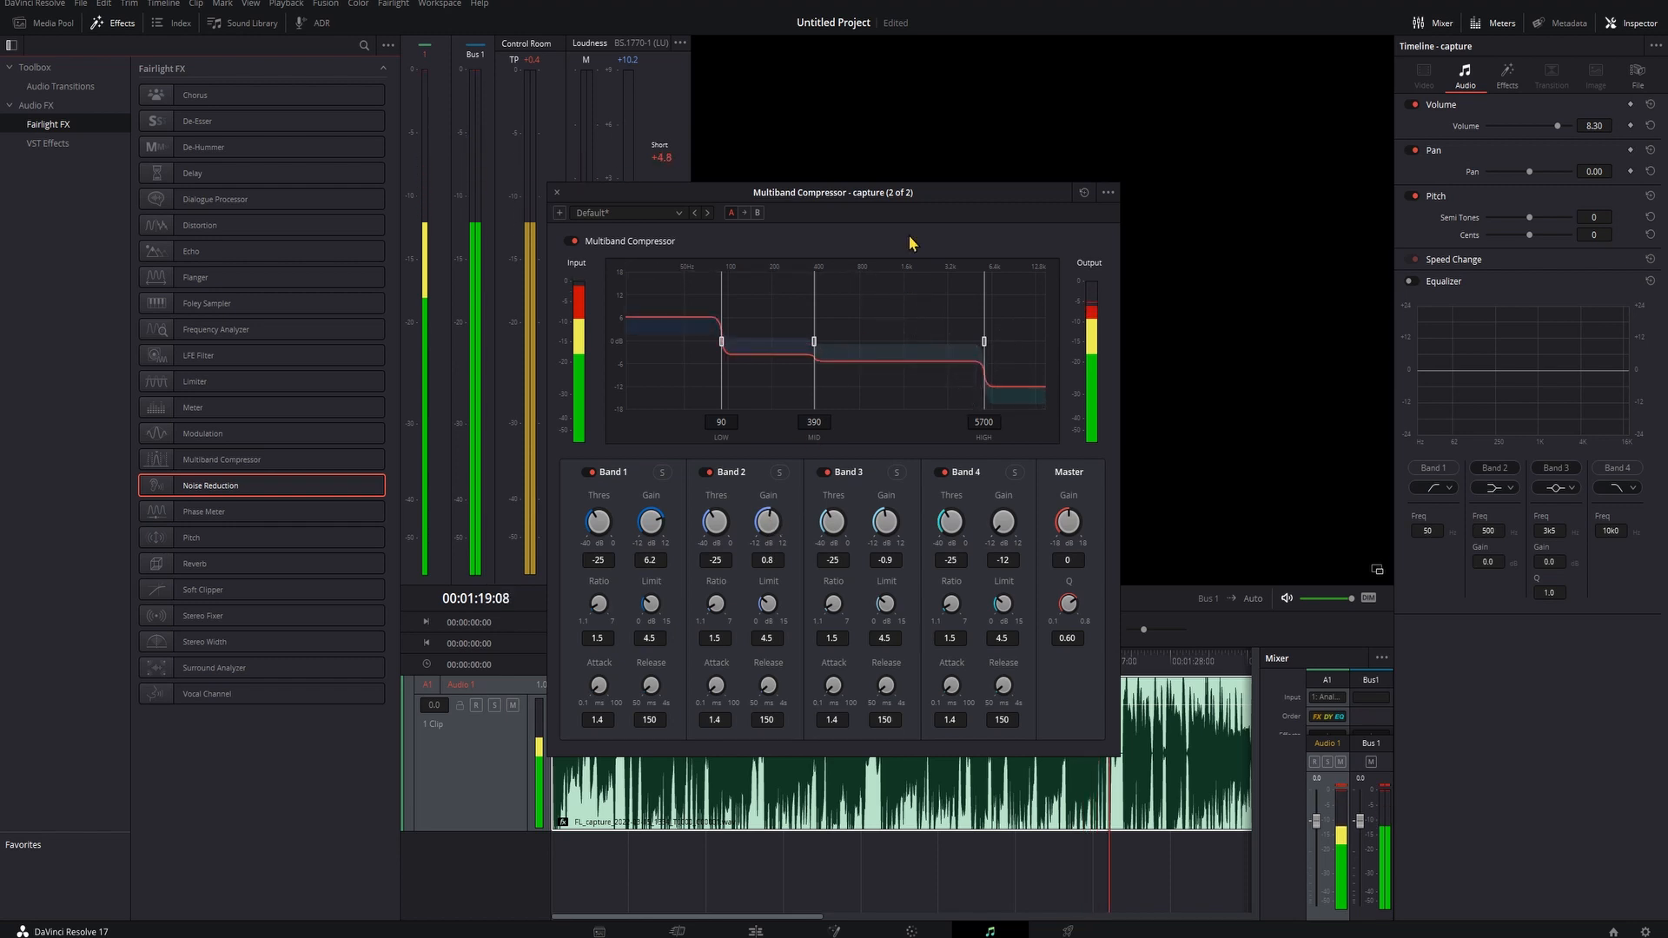
{"action": "left_click_drag", "start_coordinate": [856, 191], "coordinate": [656, 158]}
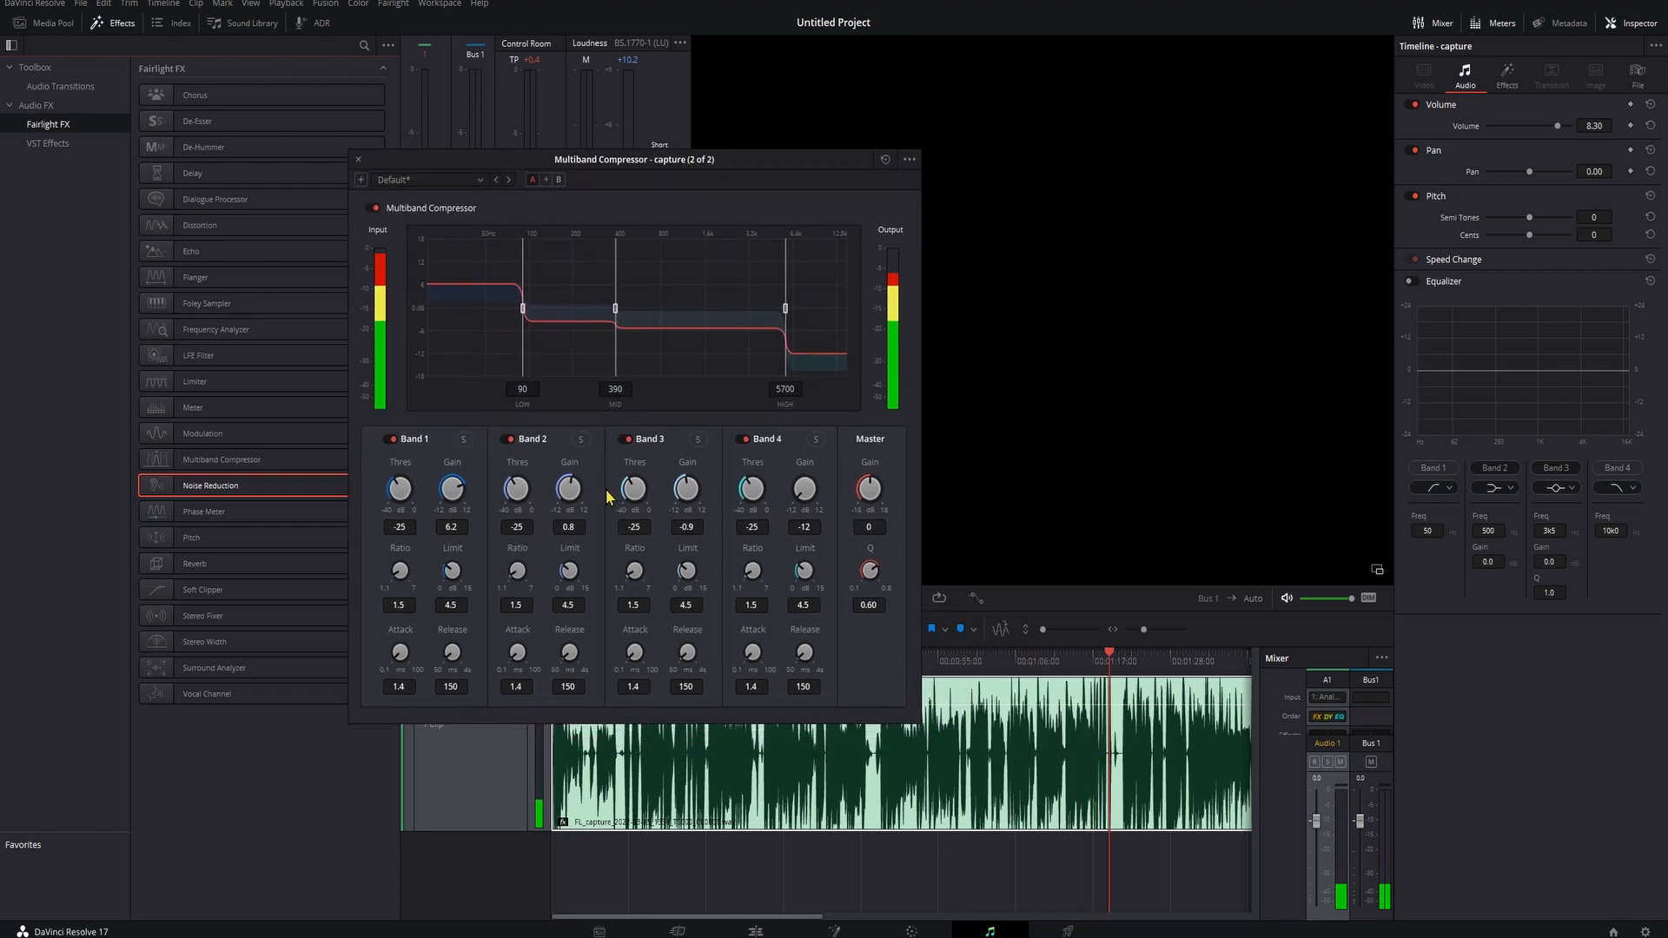
{"action": "left_click", "coordinate": [358, 159]}
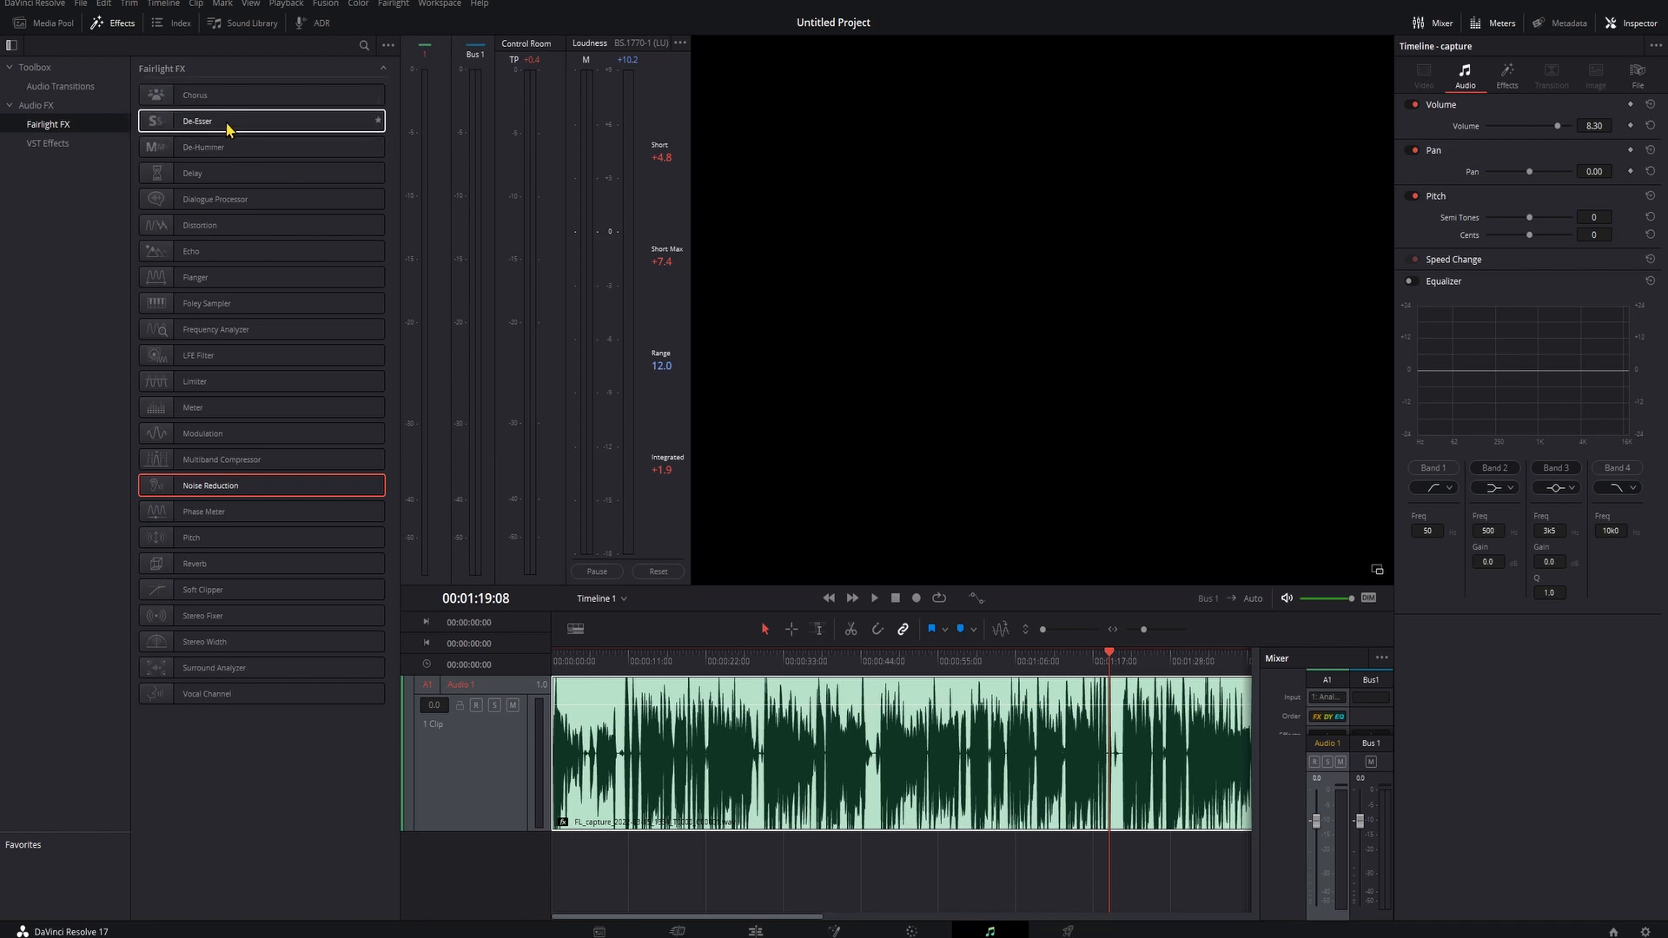
- Add the Vocal Channel effect to the clip and try lowering its low EQ gain before restoring it
{"action": "left_click_drag", "start_coordinate": [197, 121], "coordinate": [264, 124]}
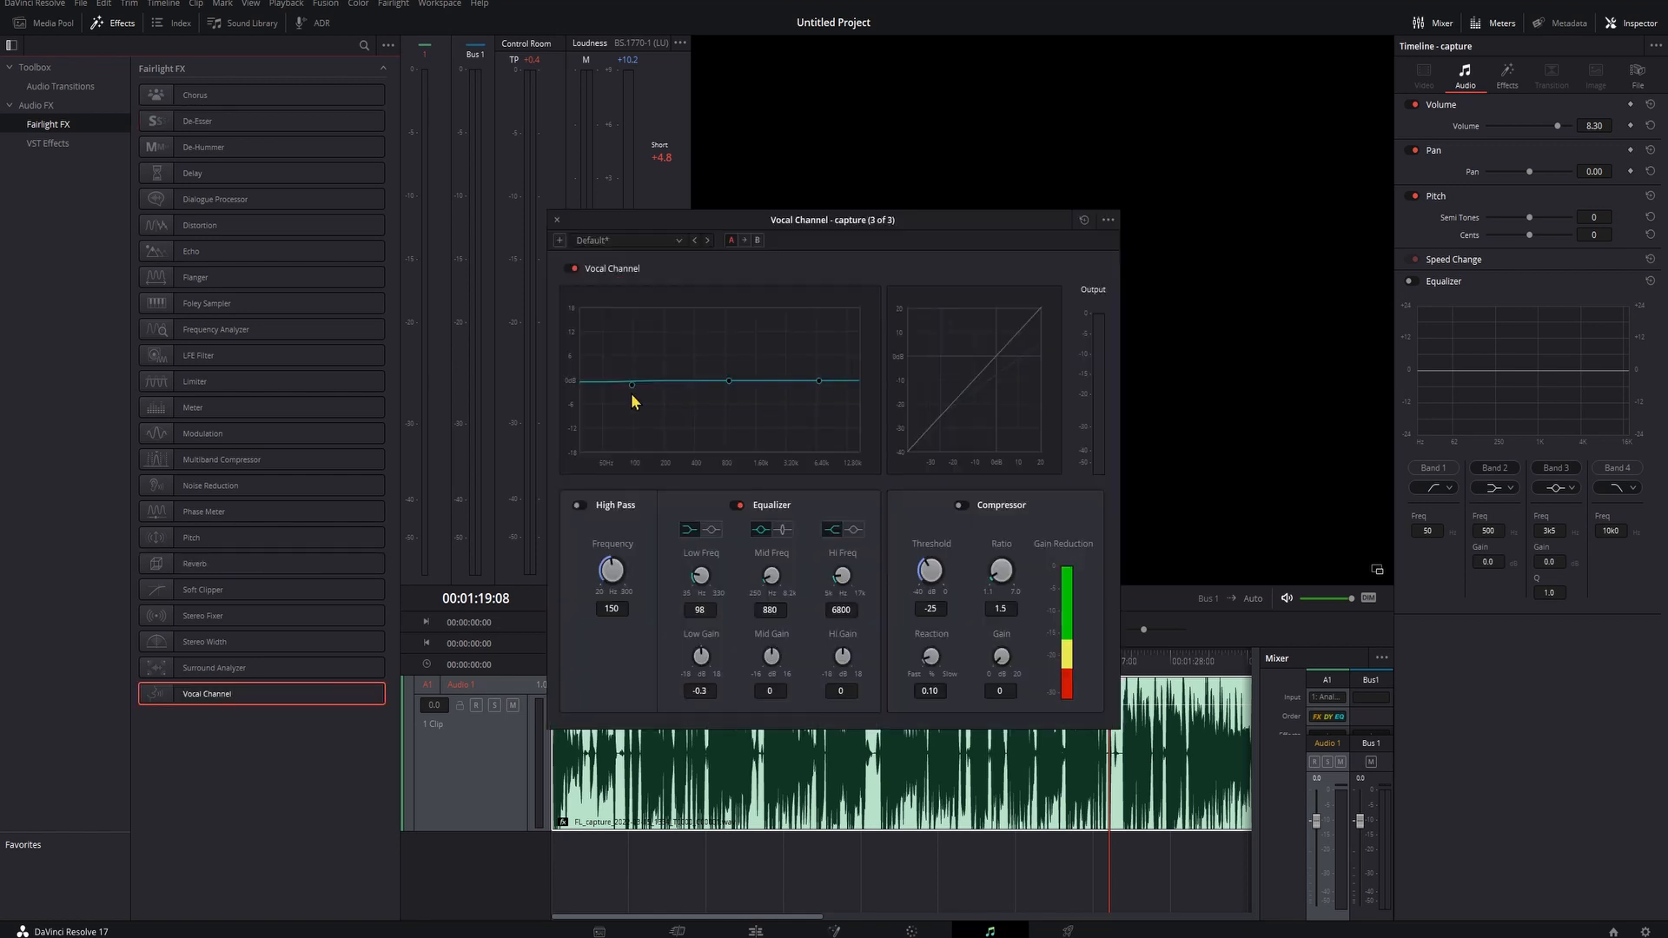
{"action": "mouse_move", "coordinate": [633, 384]}
{"action": "left_mouse_down"}
{"action": "mouse_move", "coordinate": [667, 390]}
{"action": "mouse_move", "coordinate": [636, 383]}
{"action": "left_mouse_up"}
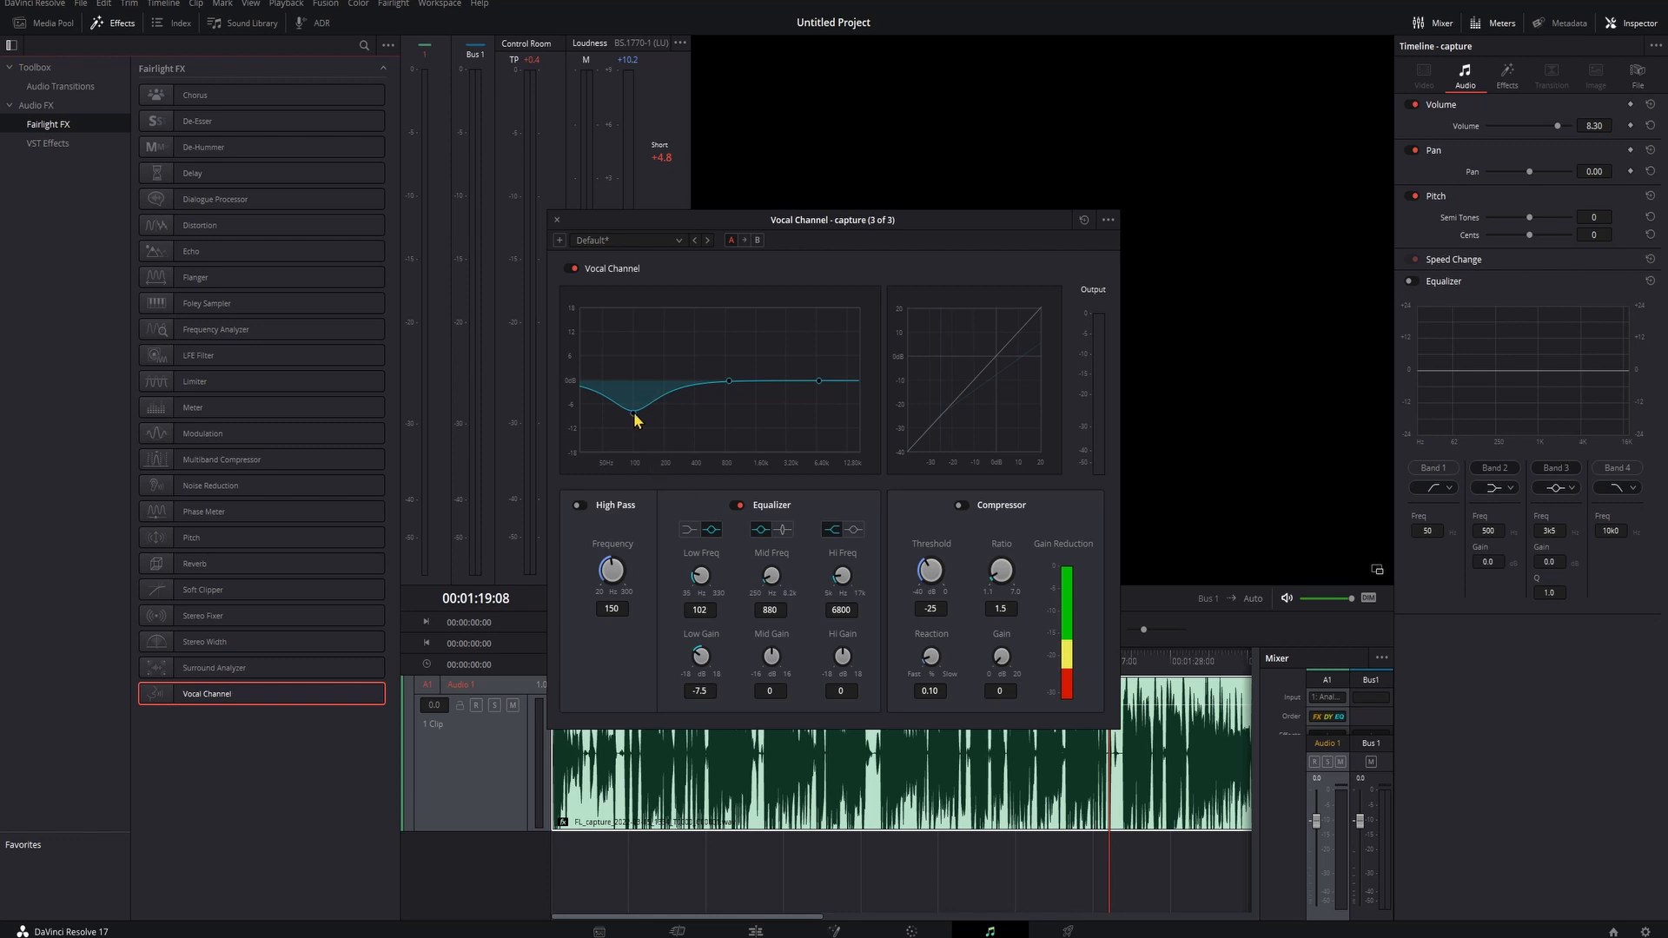
{"action": "left_click_drag", "start_coordinate": [634, 414], "coordinate": [634, 384]}
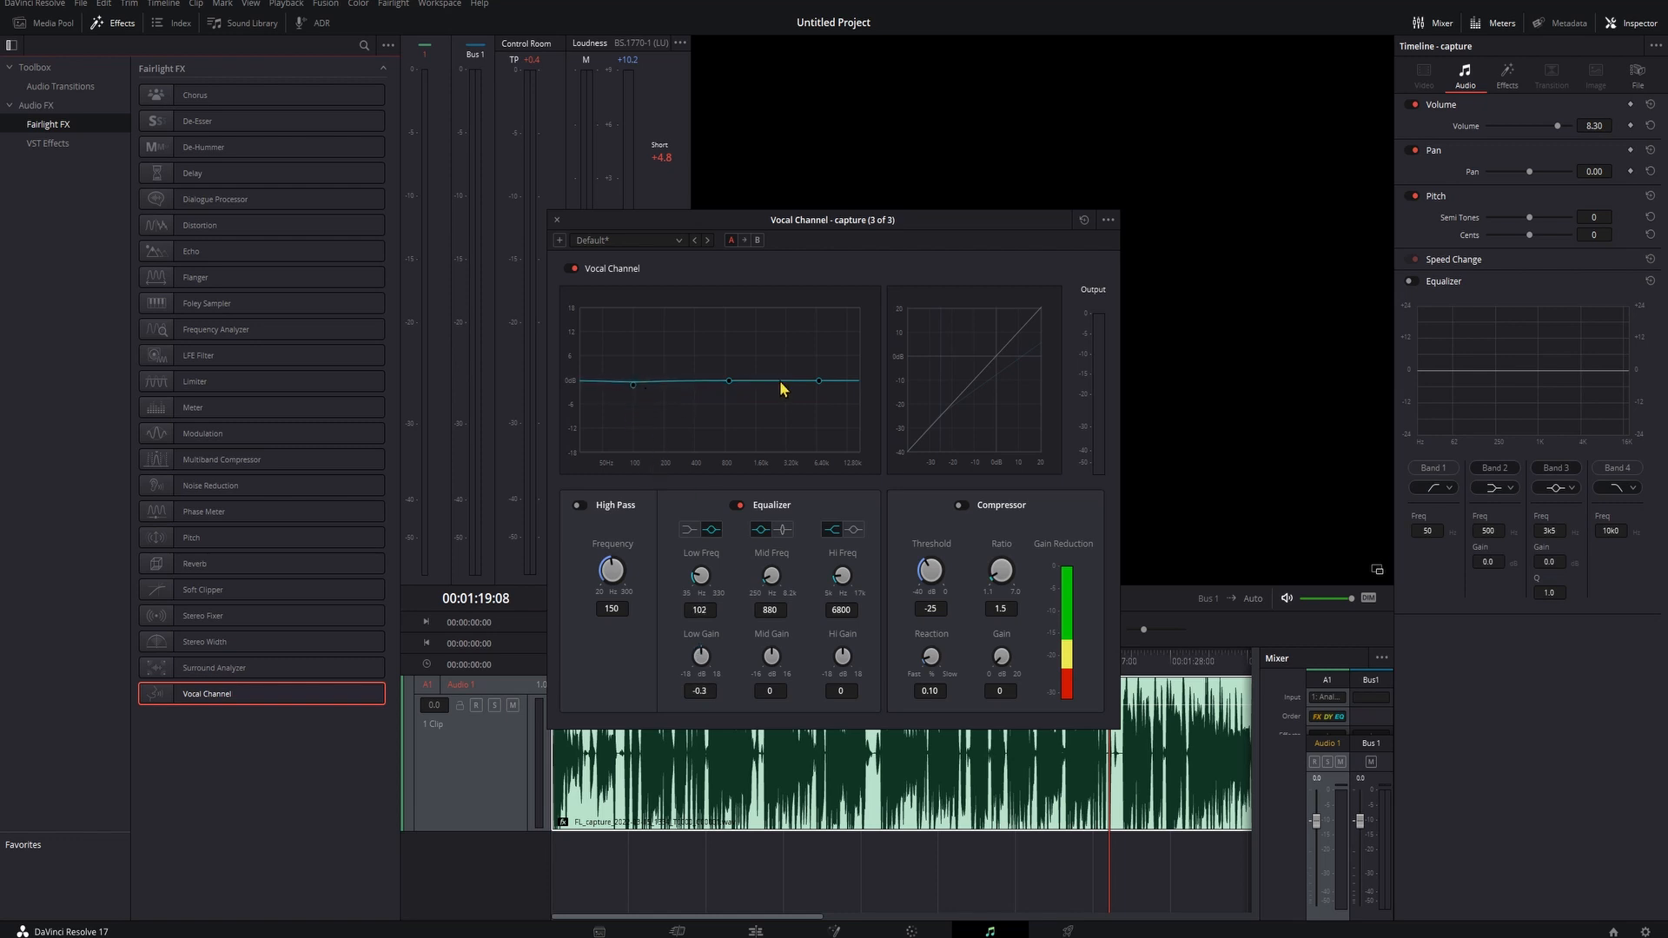
- Toggle the Vocal Channel compressor on and off, then close the effect window
{"action": "left_click", "coordinate": [959, 505]}
{"action": "left_click", "coordinate": [961, 507]}
{"action": "left_click_drag", "start_coordinate": [891, 219], "coordinate": [956, 261]}
{"action": "left_click", "coordinate": [623, 261]}
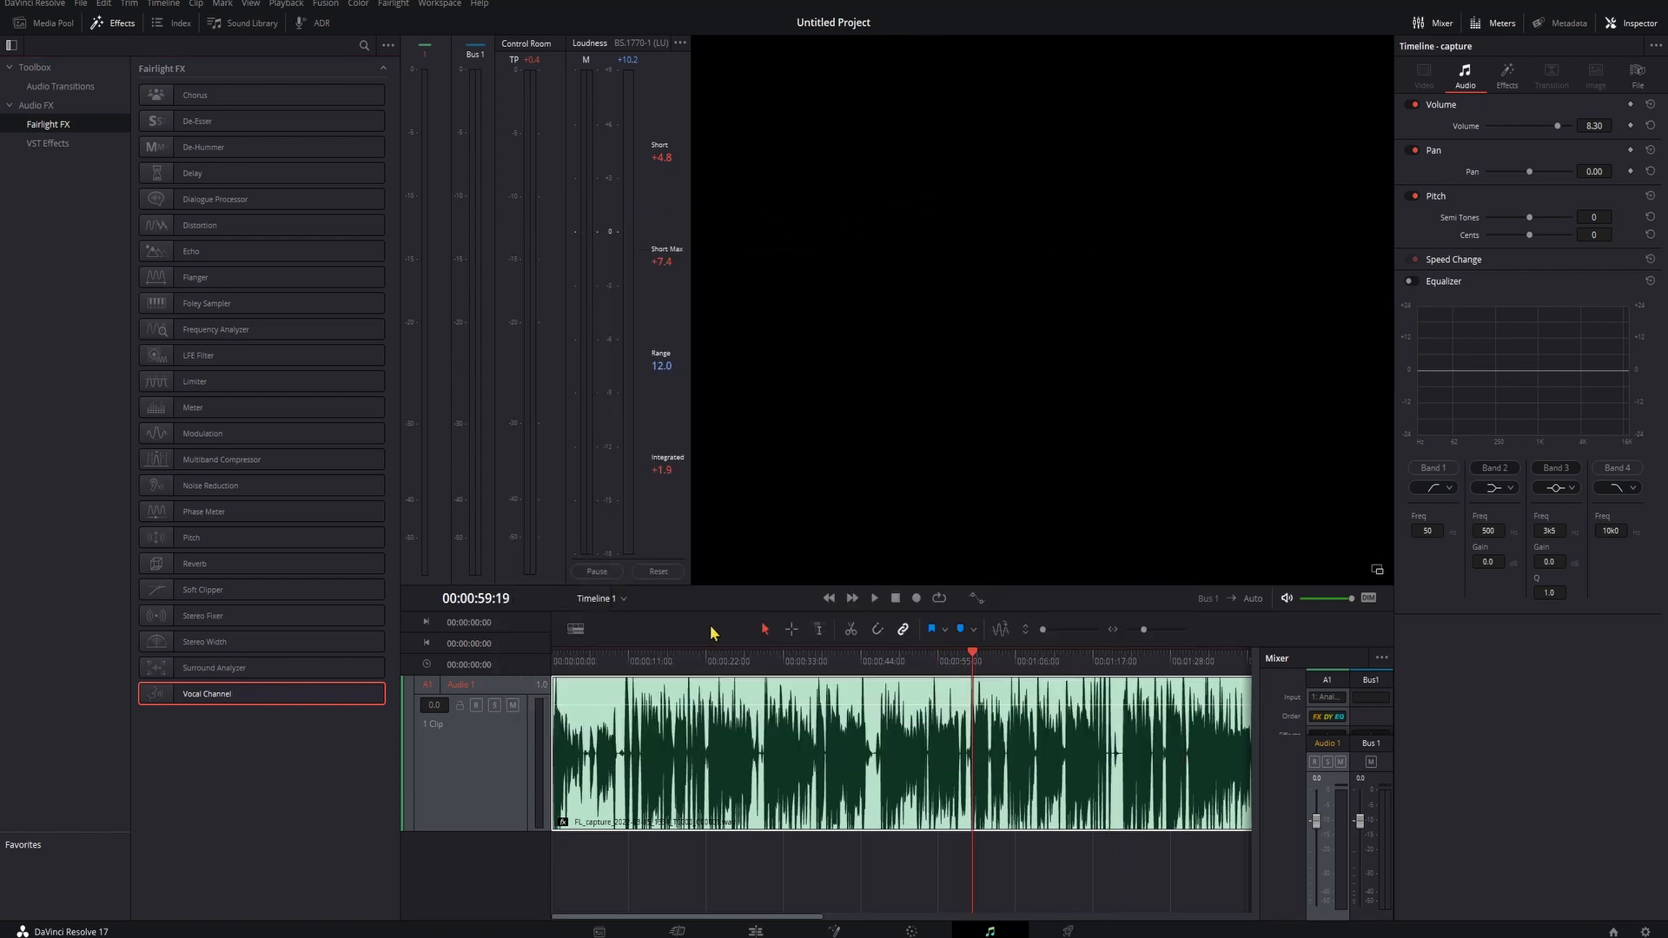